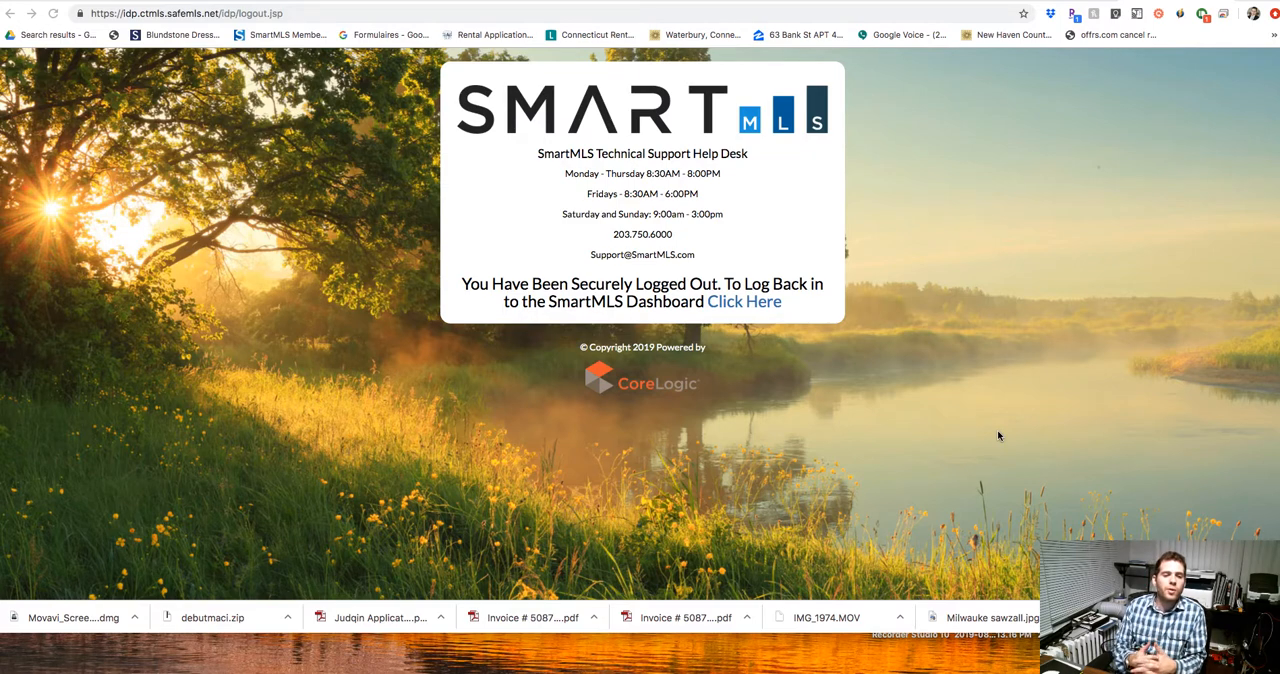
Log back in to the SmartMLS dashboard with the saved username and account password.
left_click(748, 305)
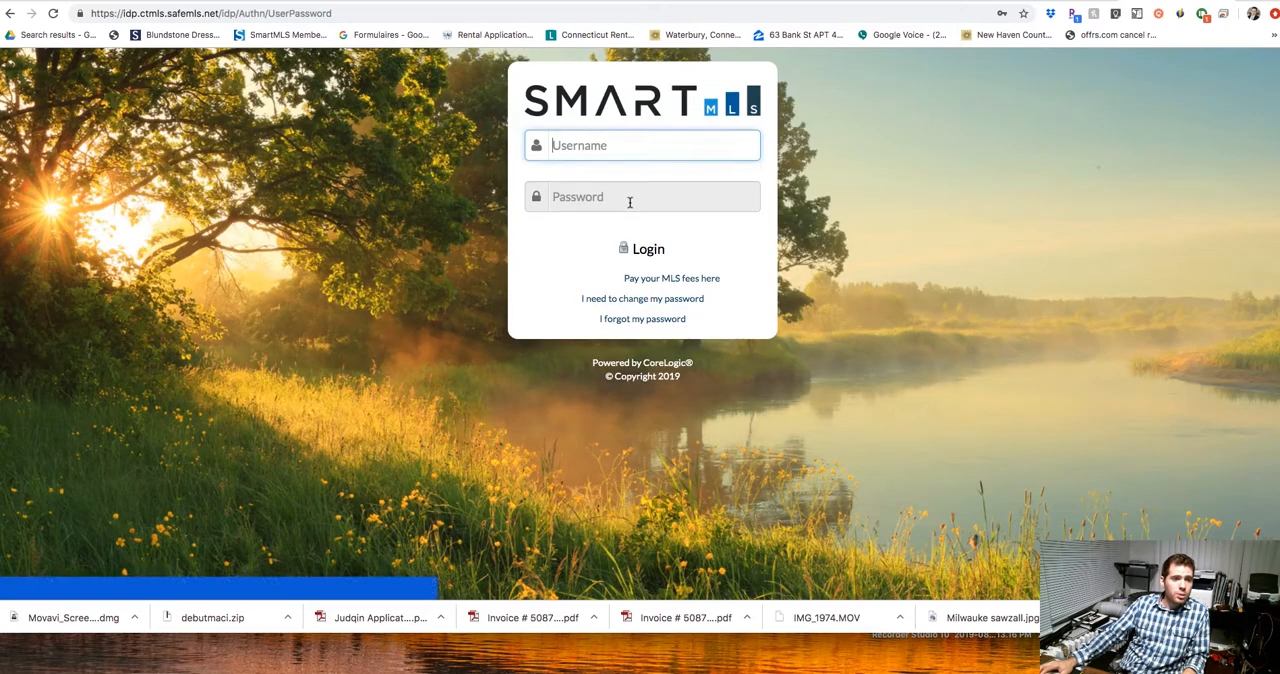
left_click(630, 202)
left_click(600, 240)
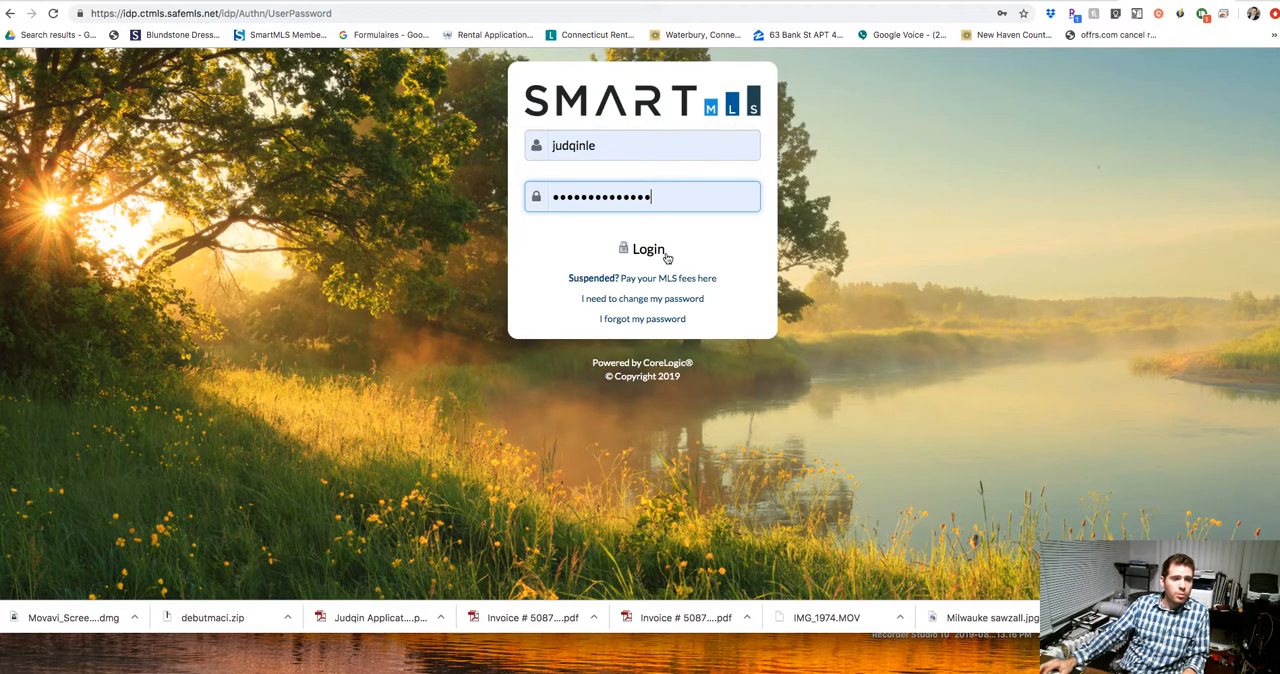
left_click(646, 250)
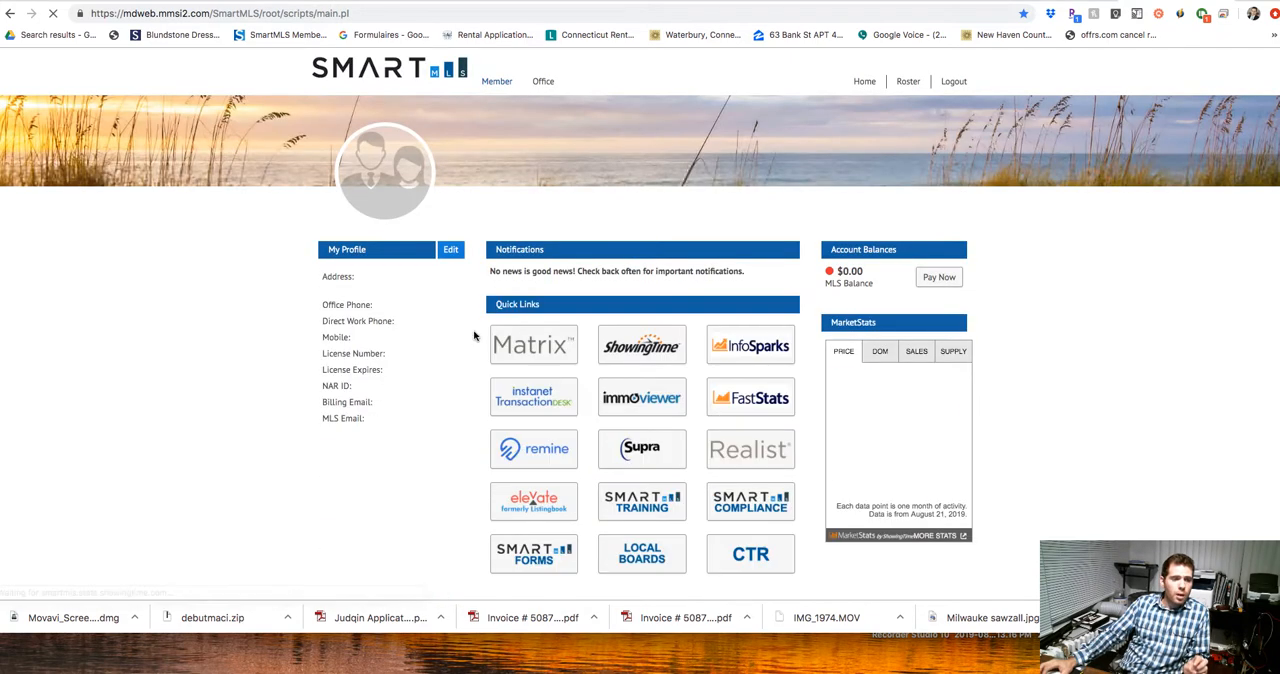
Open Matrix from the dashboard's quick links and postpone reading the news announcement.
scroll(476, 336, "down", 1)
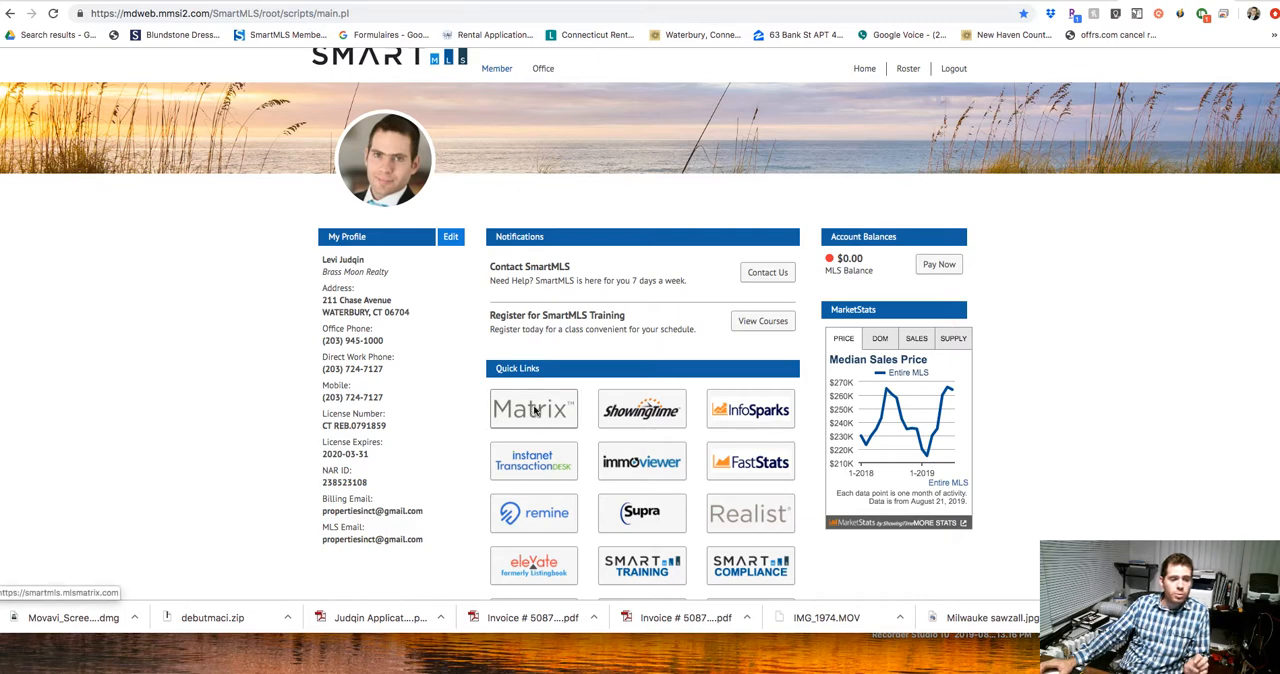
left_click(534, 410)
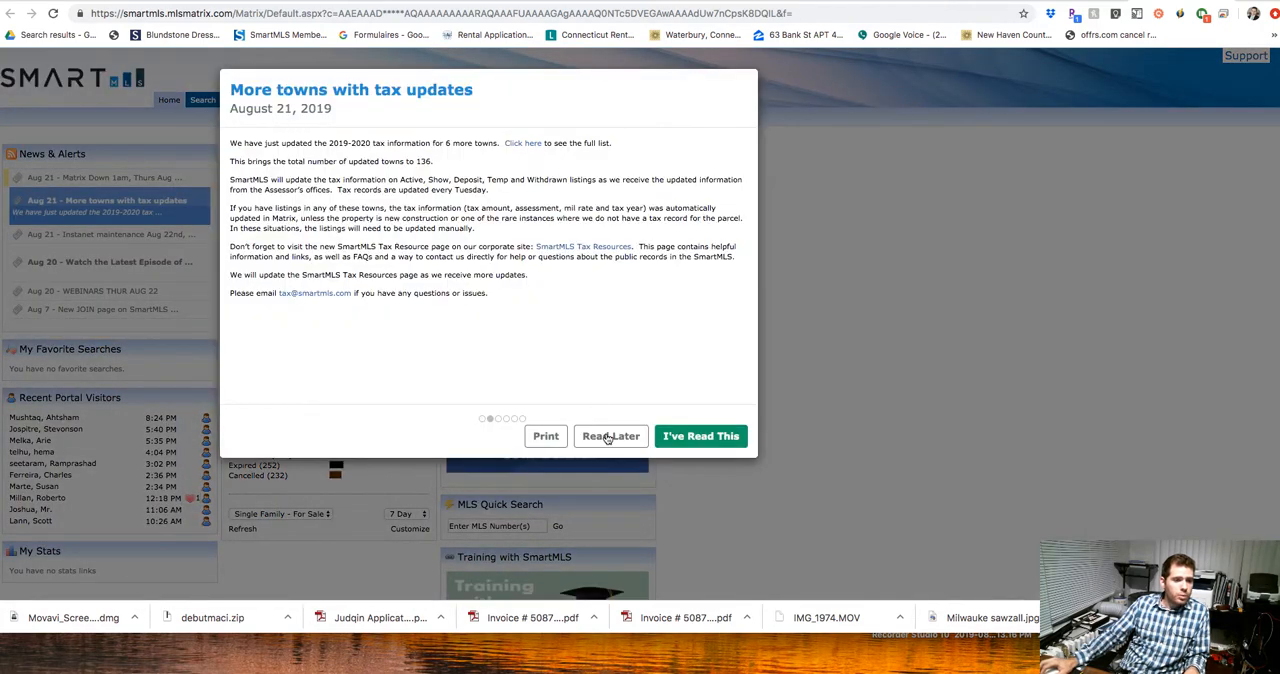
left_click(607, 437)
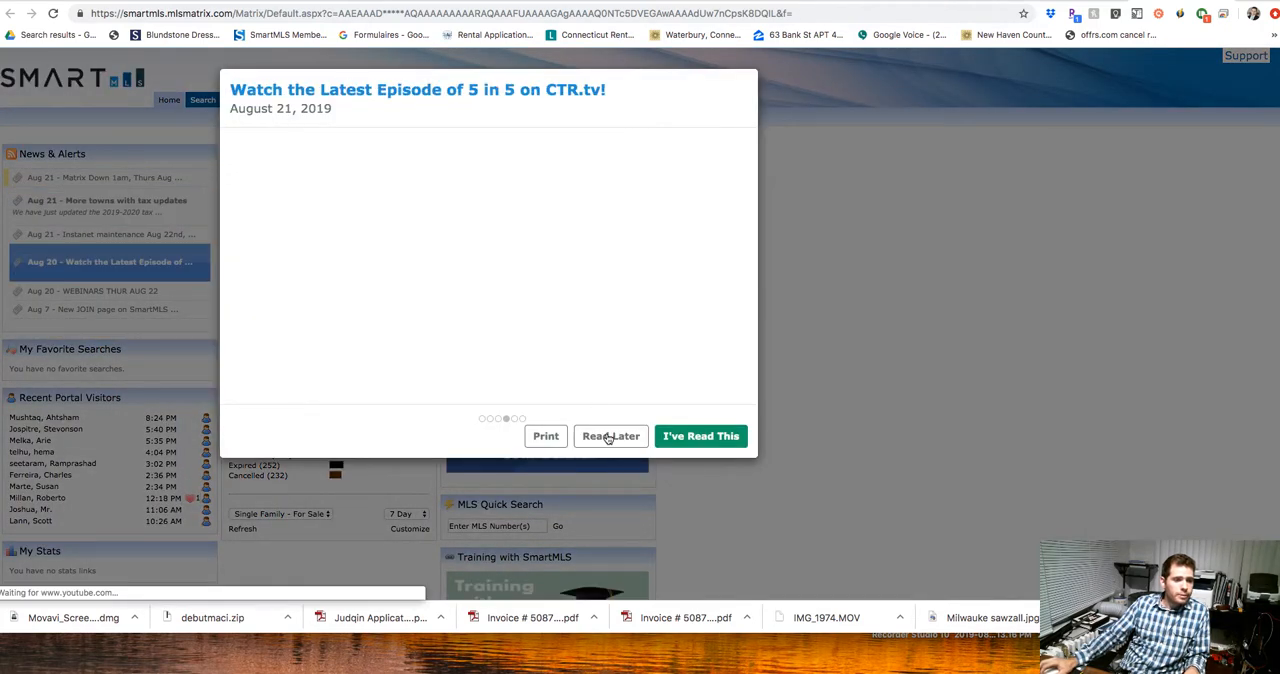
left_click(607, 437)
Search Matrix for the Southview property by its street address and open its active listing.
left_click(297, 119)
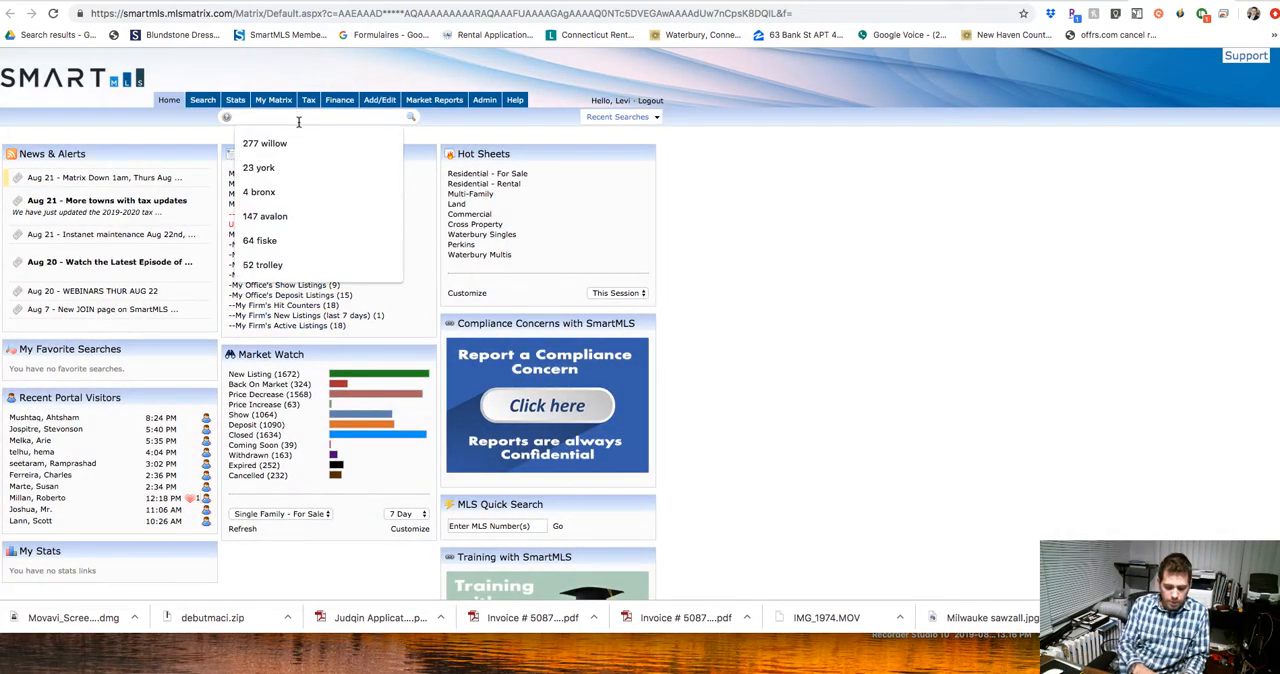
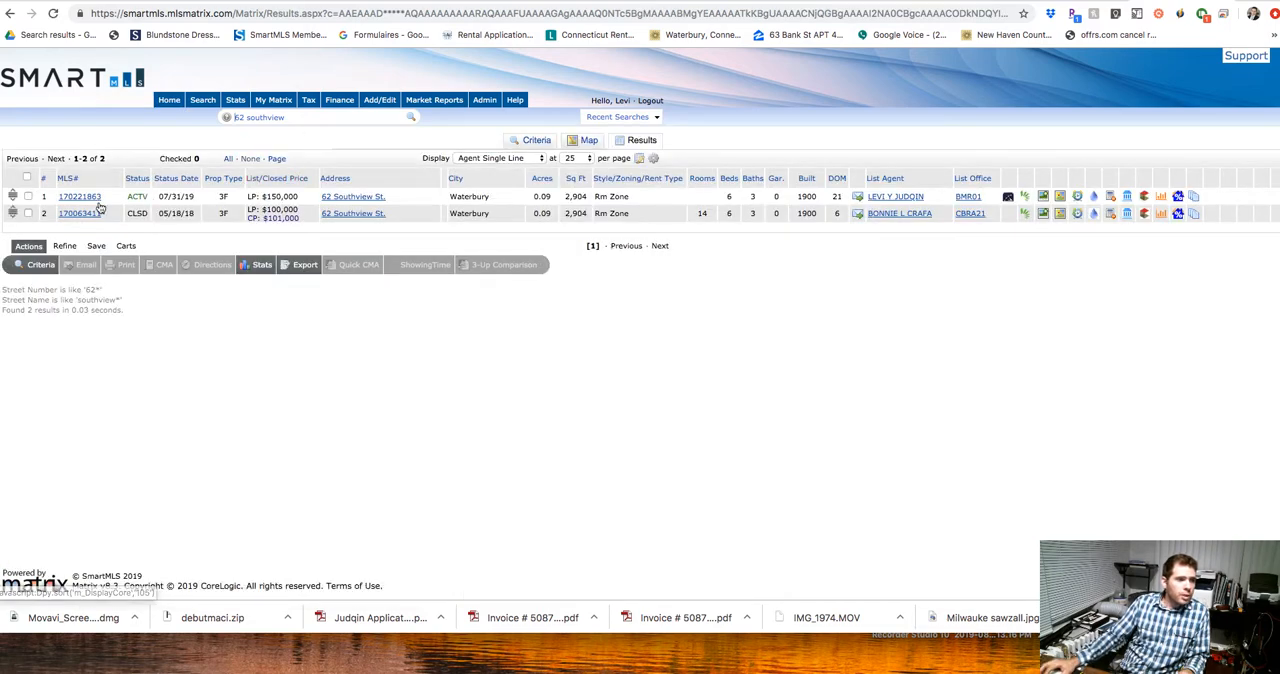
left_click(87, 201)
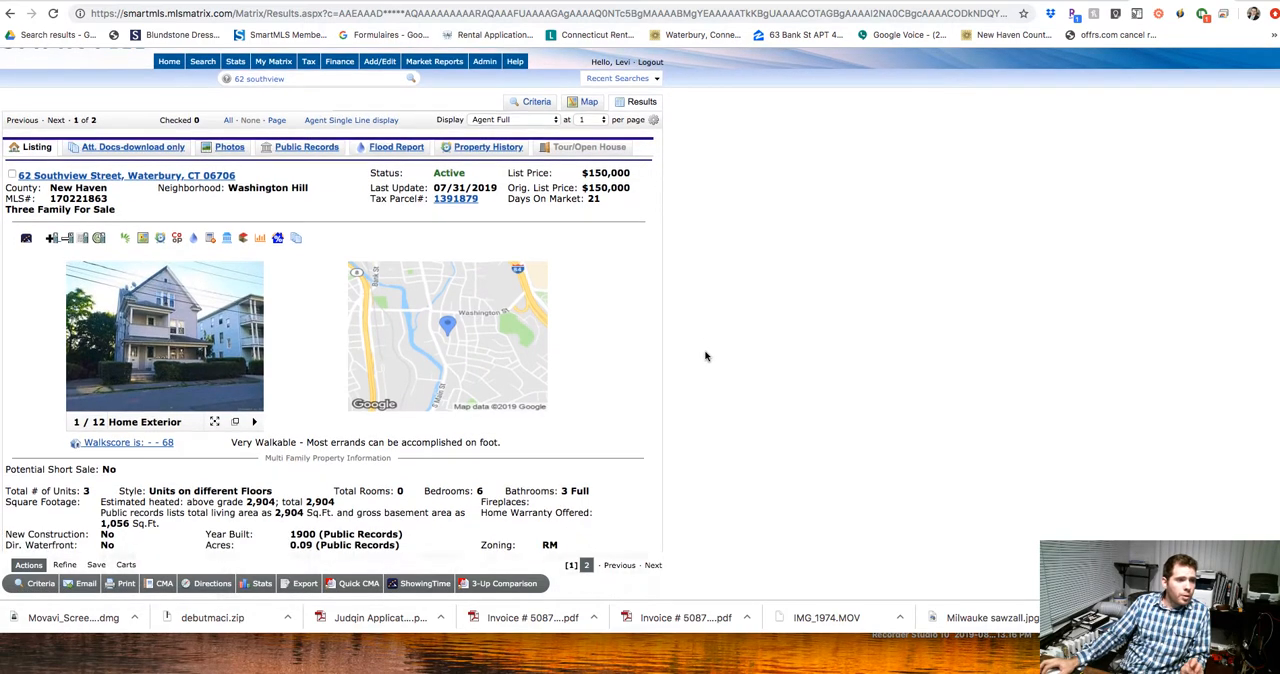
Look over the active listing and start a TransactionDesk transaction from it.
scroll(705, 356, "down", 2)
scroll(706, 354, "up", 2)
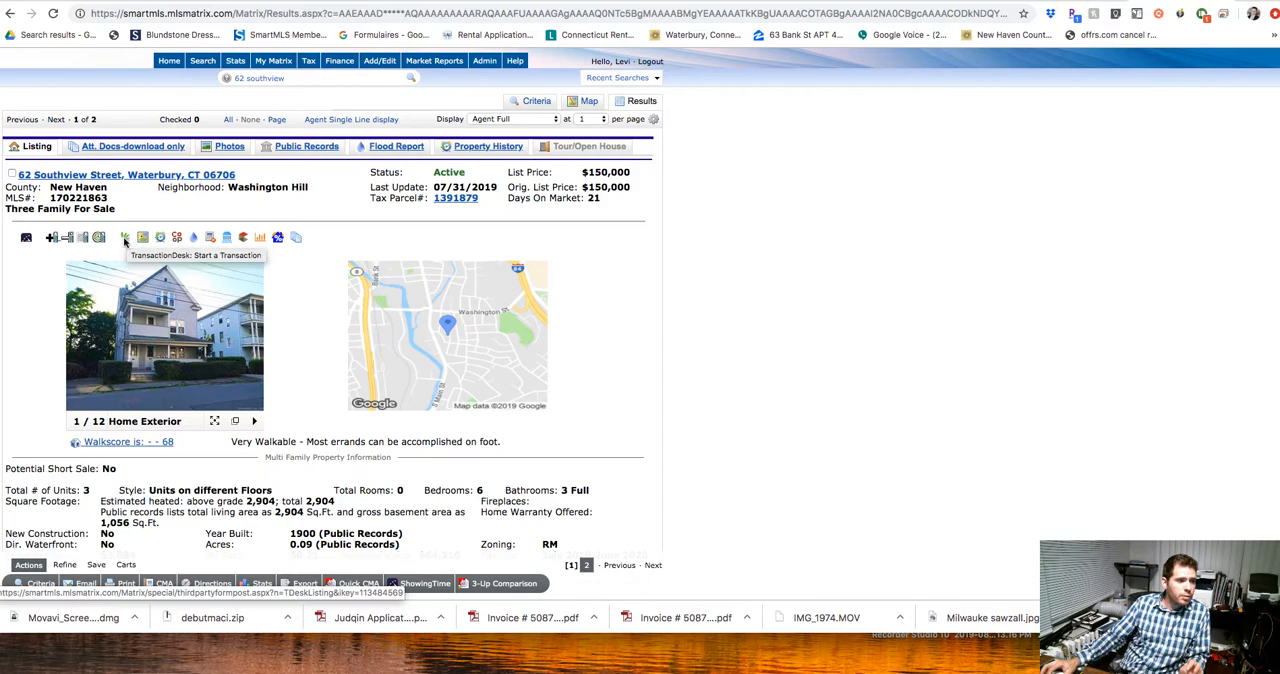
left_click(124, 240)
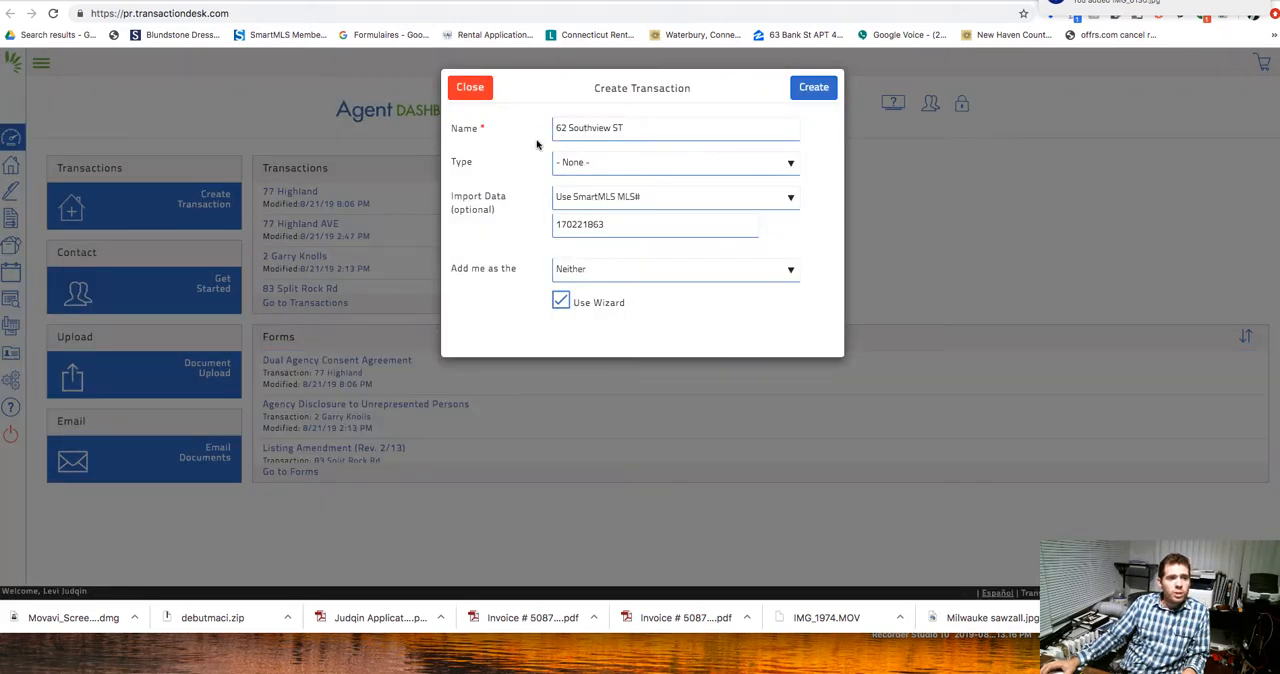
Create the transaction as a MultiFamily Sale, adding yourself as Both listing and selling agent, with Use Wizard enabled.
left_click(634, 166)
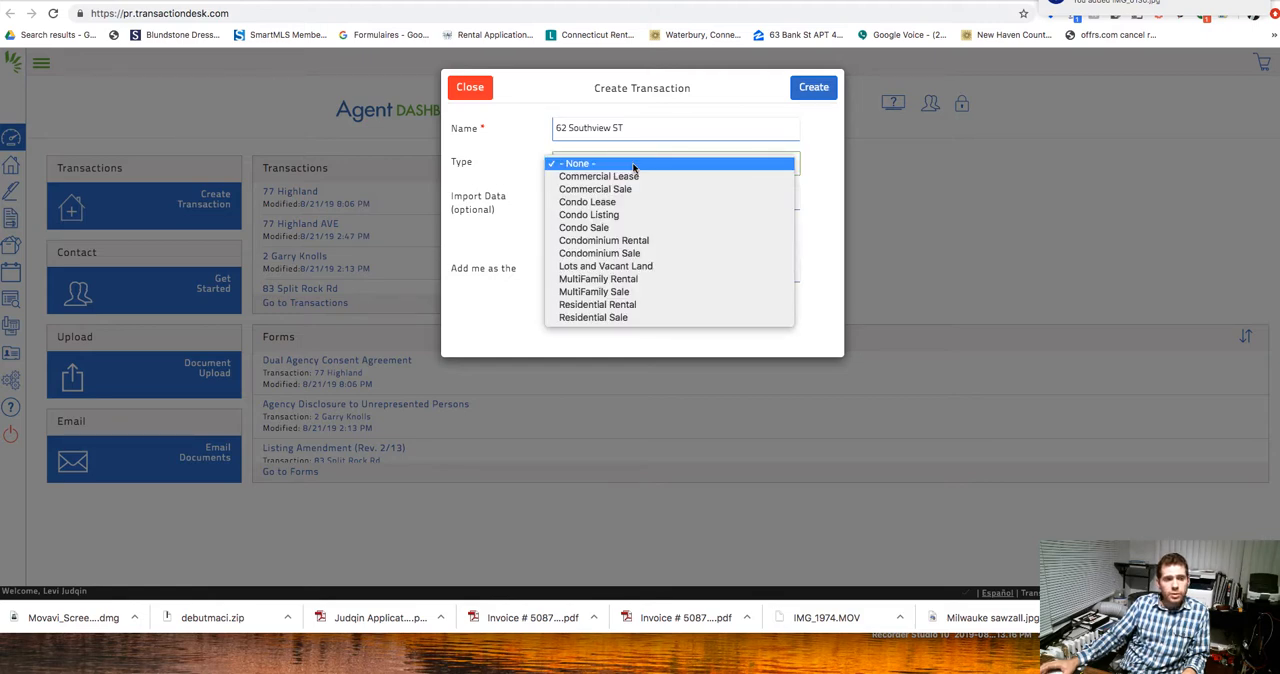
left_click(630, 296)
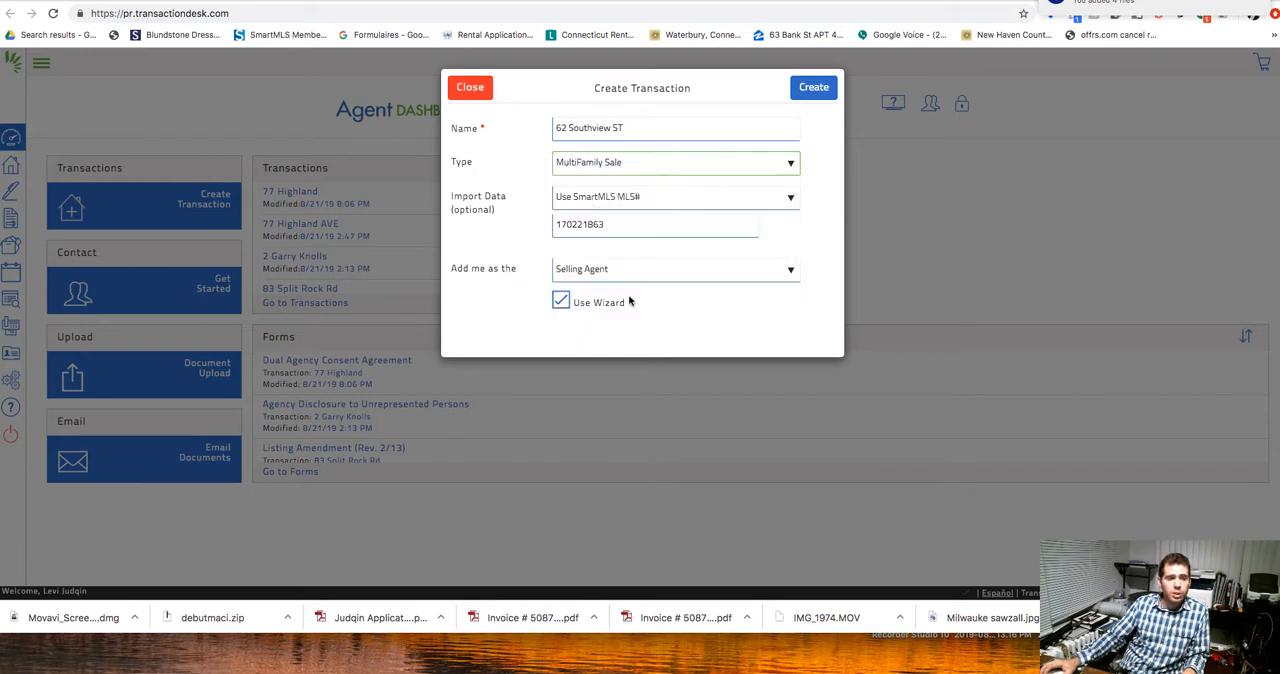
left_click(636, 270)
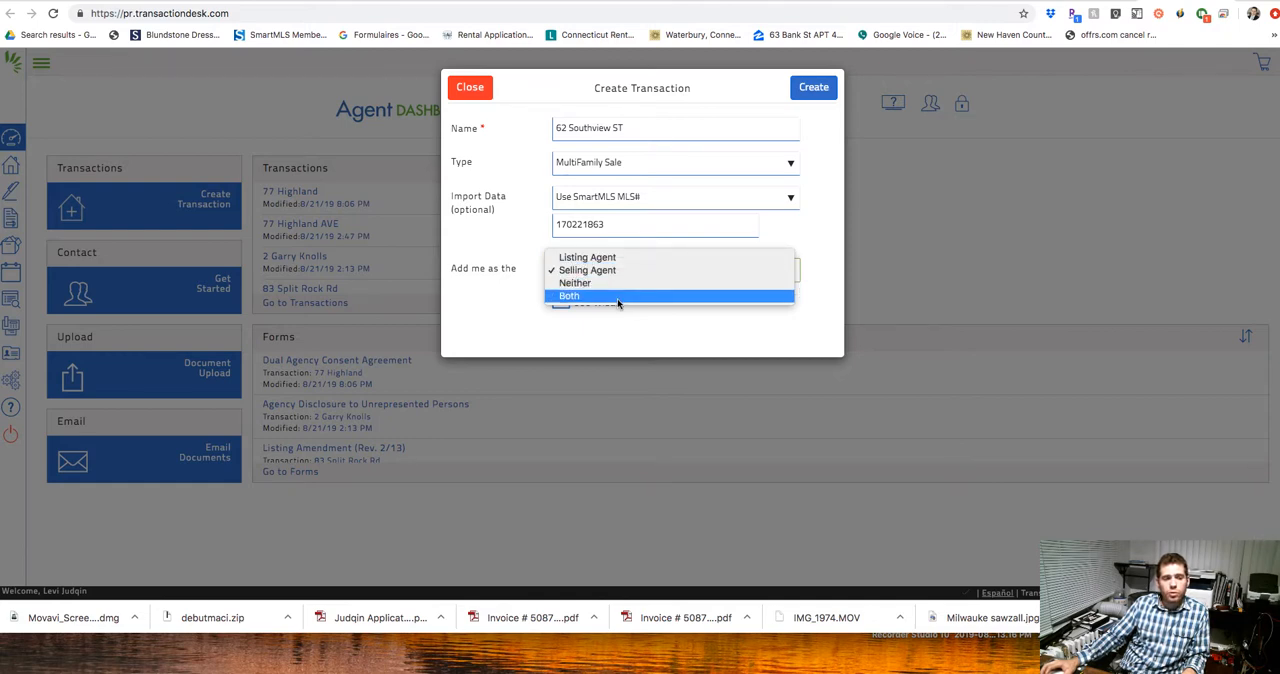
left_click(618, 298)
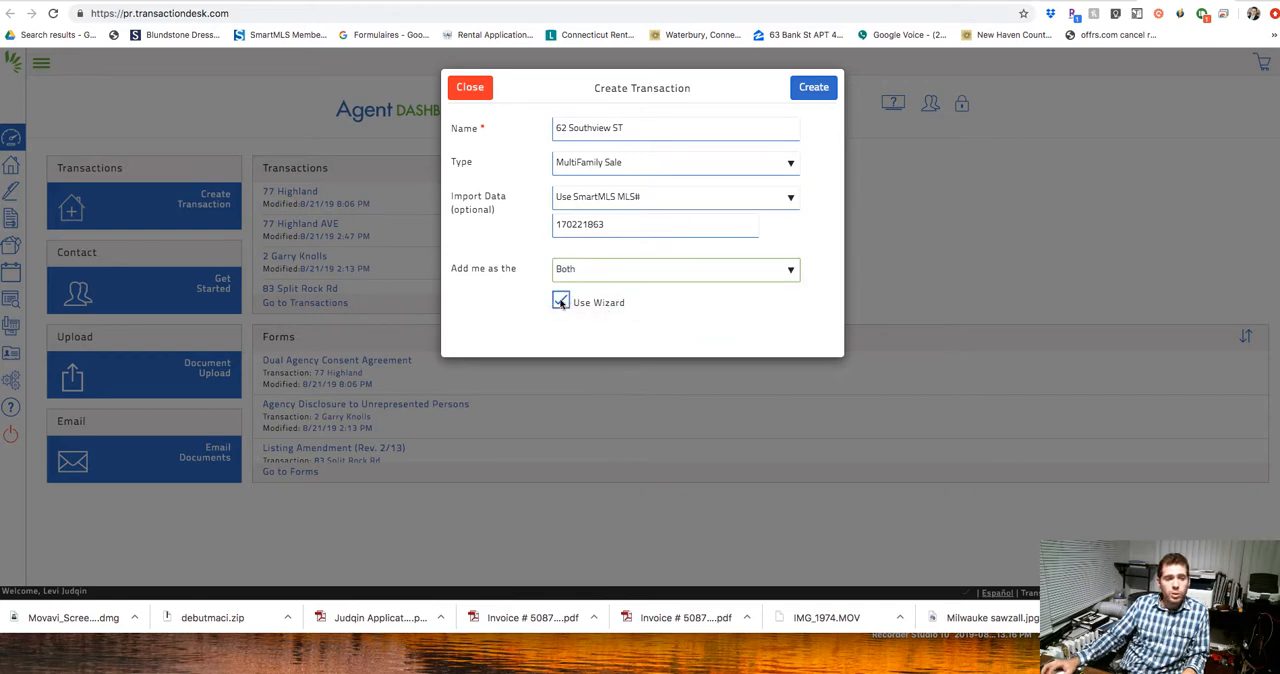
left_click(561, 302)
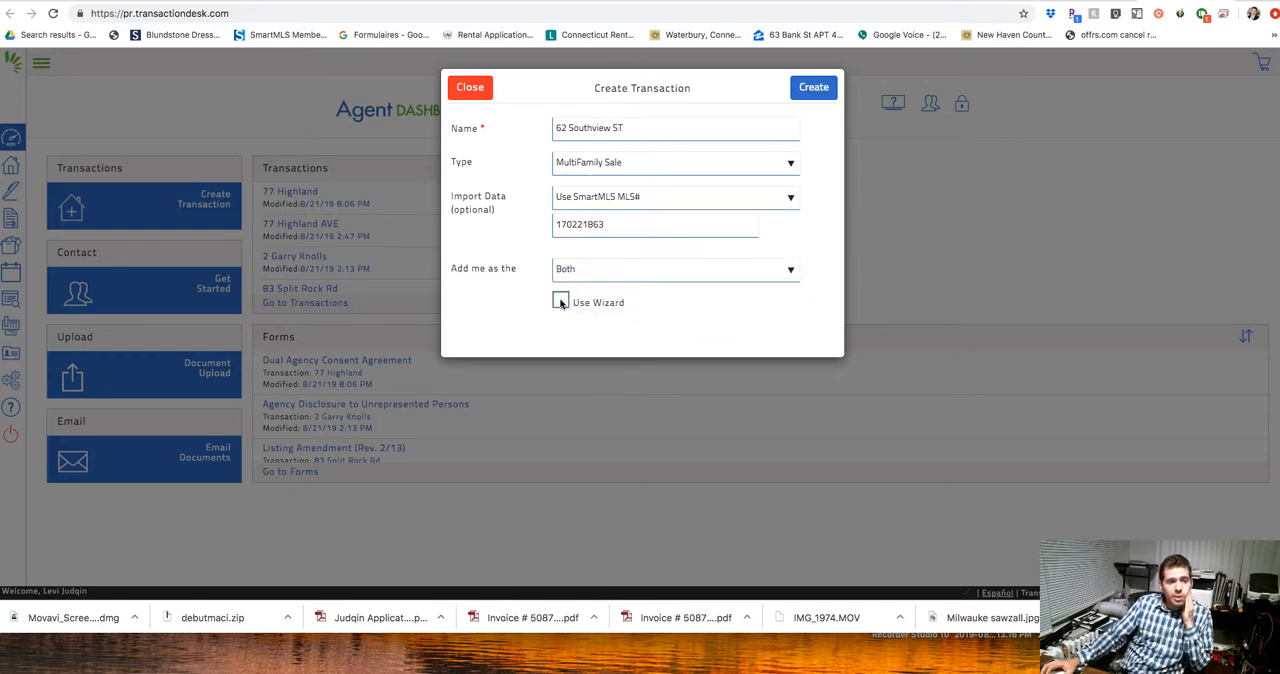
left_click(561, 302)
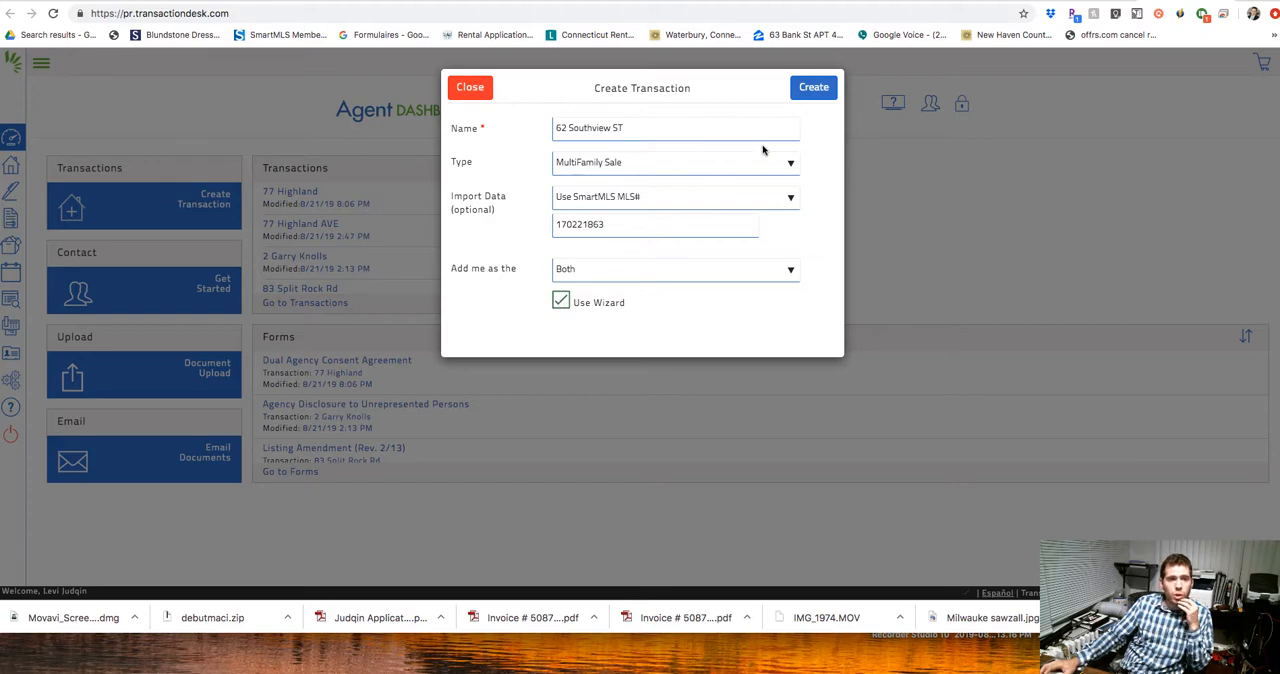
left_click(816, 89)
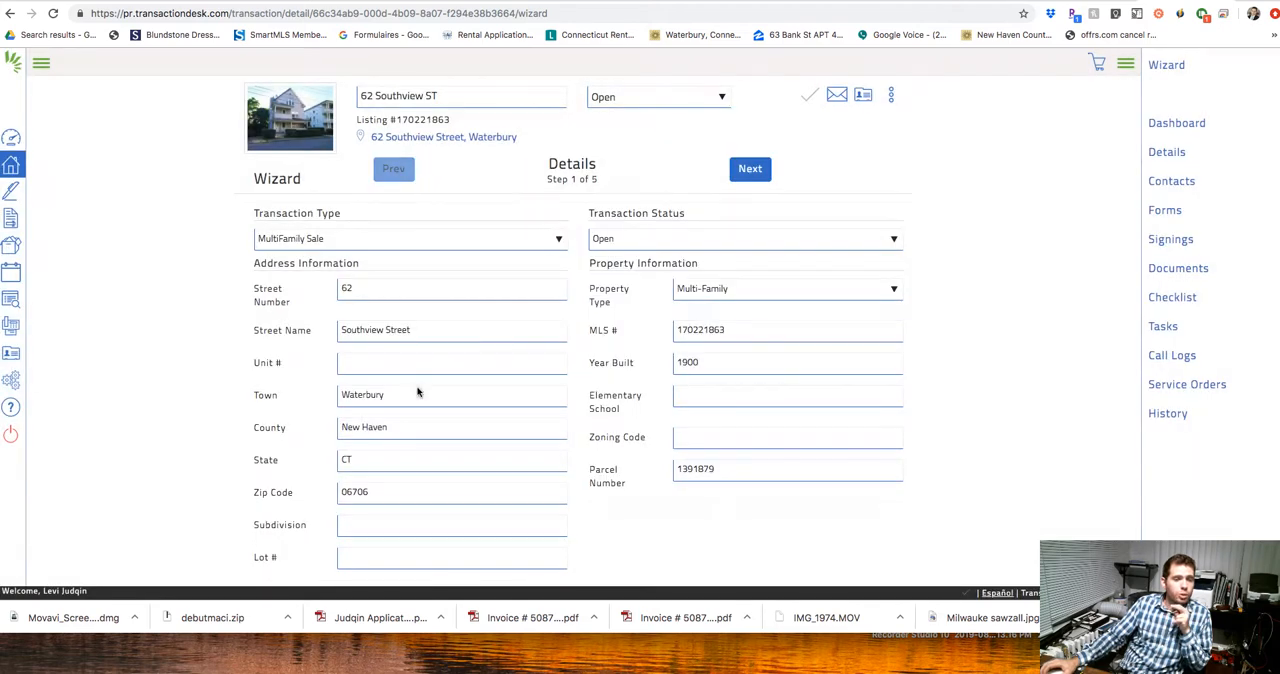
Review the imported property and listing details, and advance the wizard past Transaction Dates to the Contacts step.
scroll(420, 381, "down", 2)
scroll(420, 381, "down", 1)
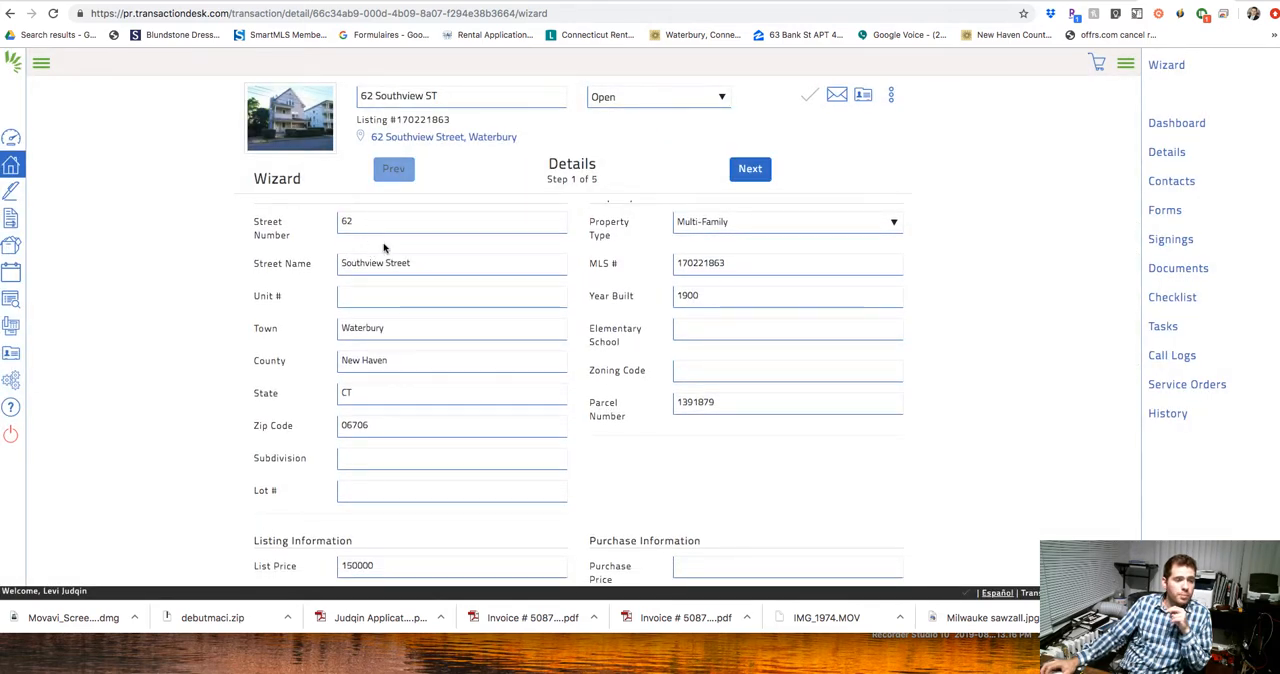
scroll(463, 320, "up", 1)
scroll(463, 320, "down", 1)
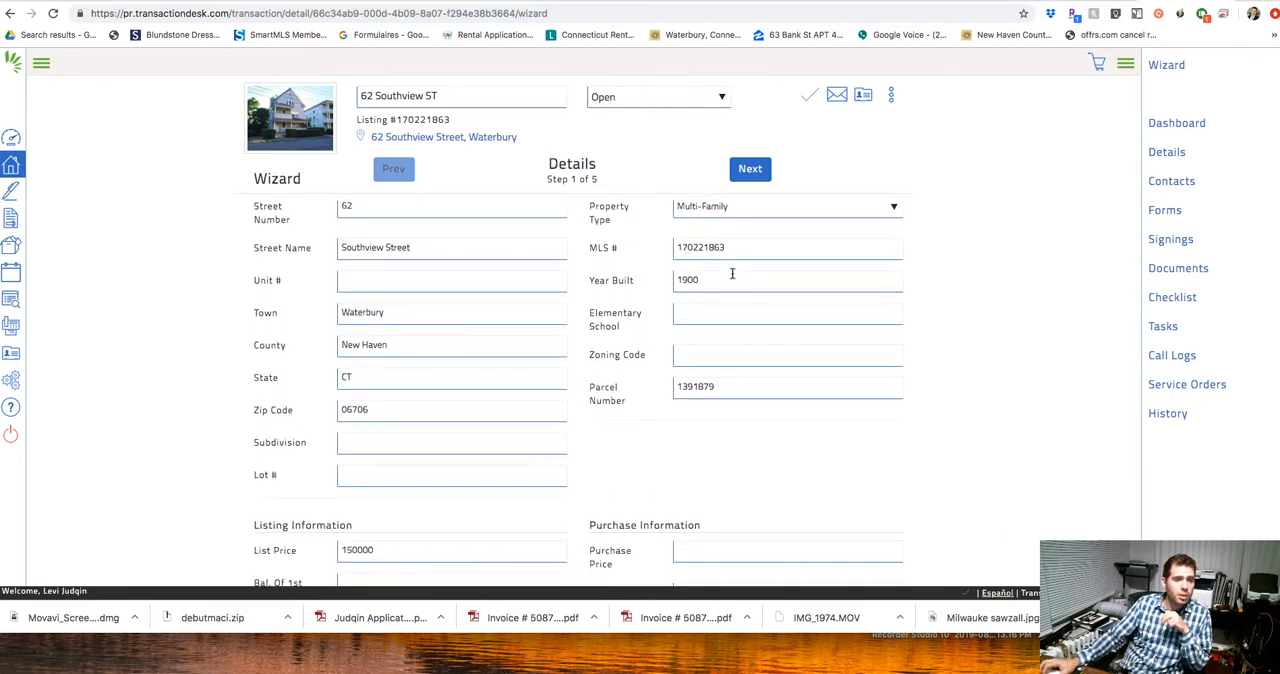
scroll(731, 277, "down", 1)
scroll(688, 270, "down", 2)
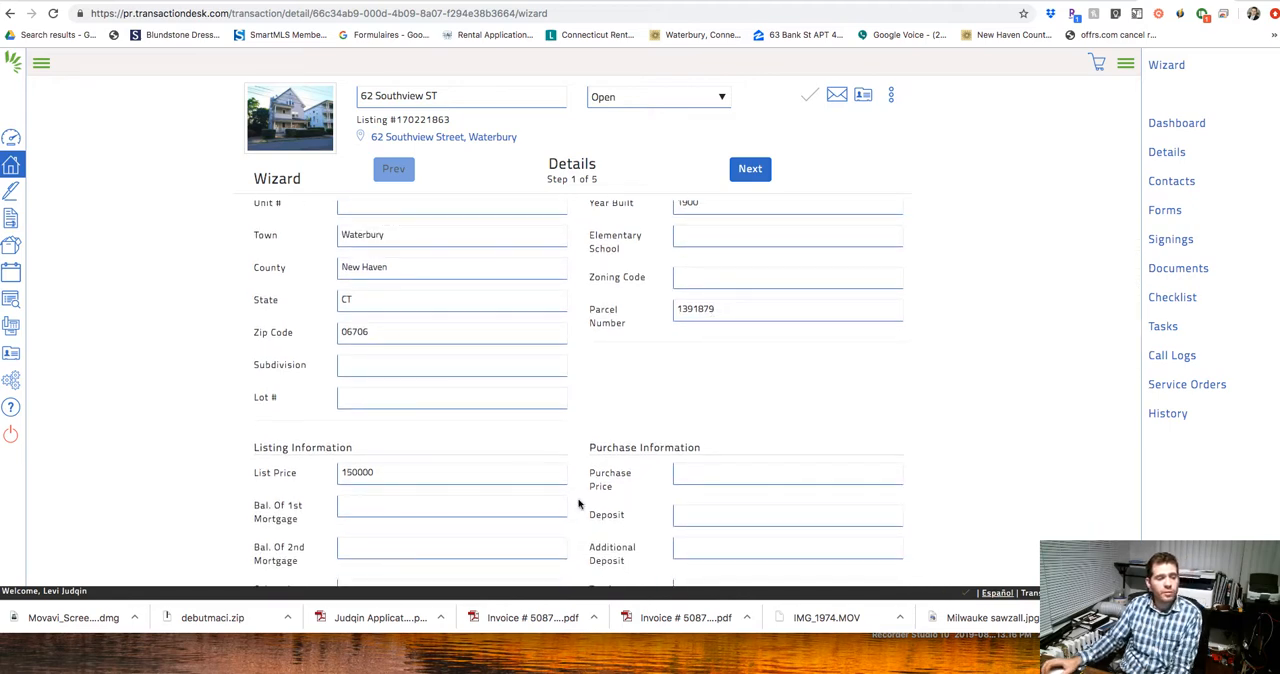
scroll(401, 484, "down", 1)
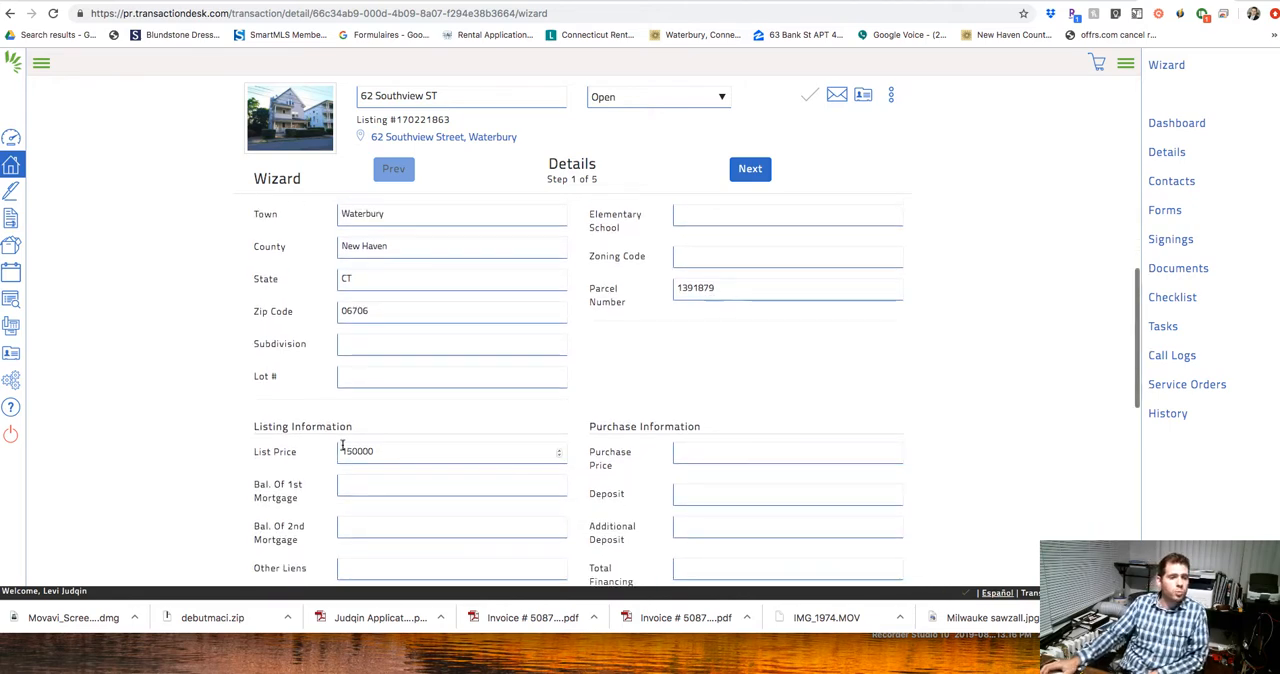
left_click(744, 172)
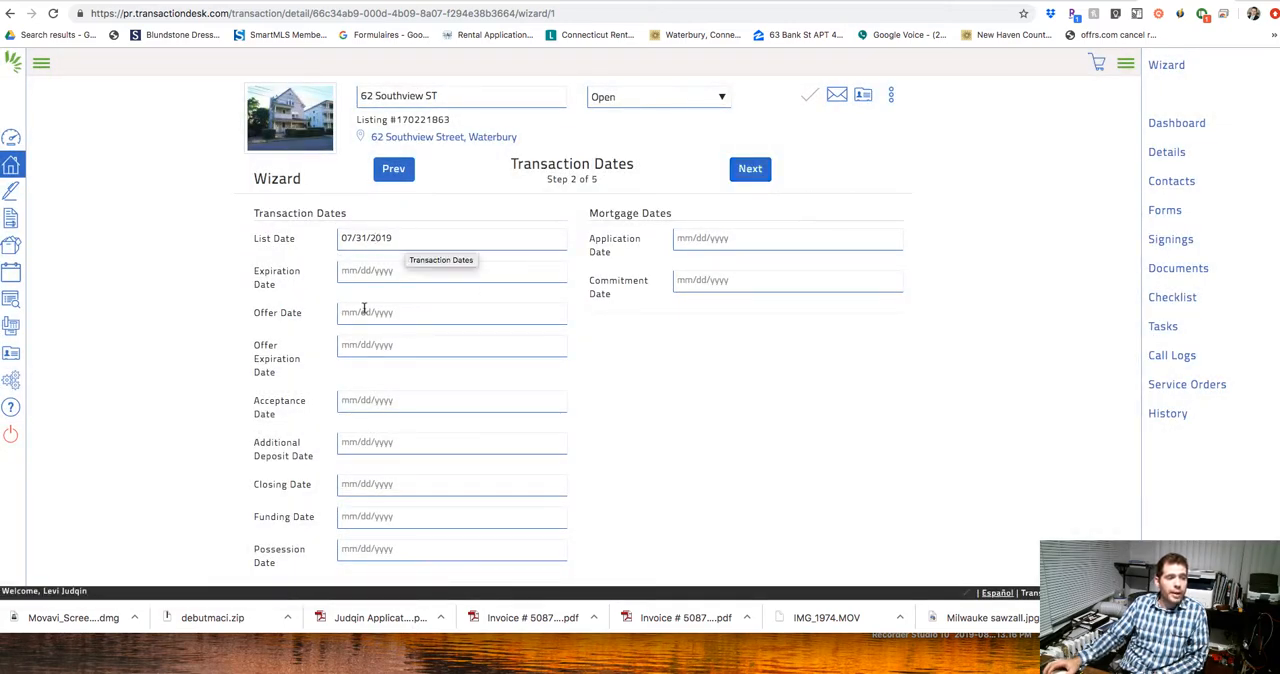
left_click(745, 172)
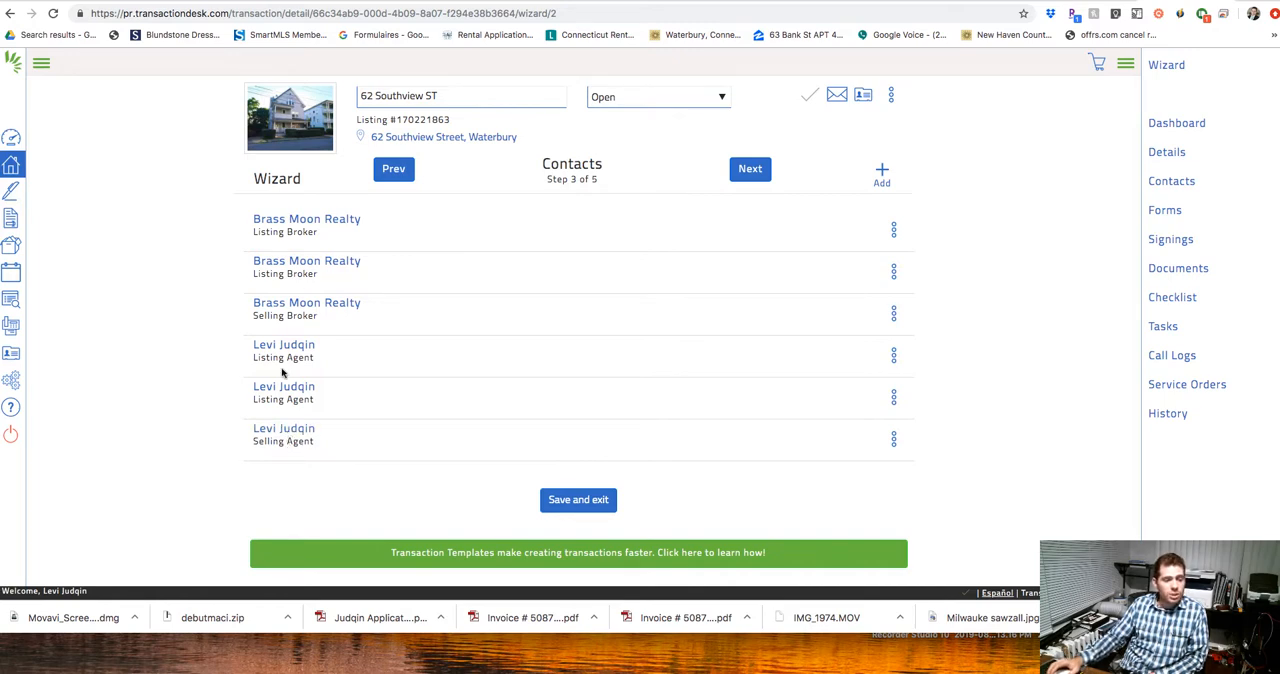
Start a new transaction contact and set its type to Buyer.
left_click(884, 174)
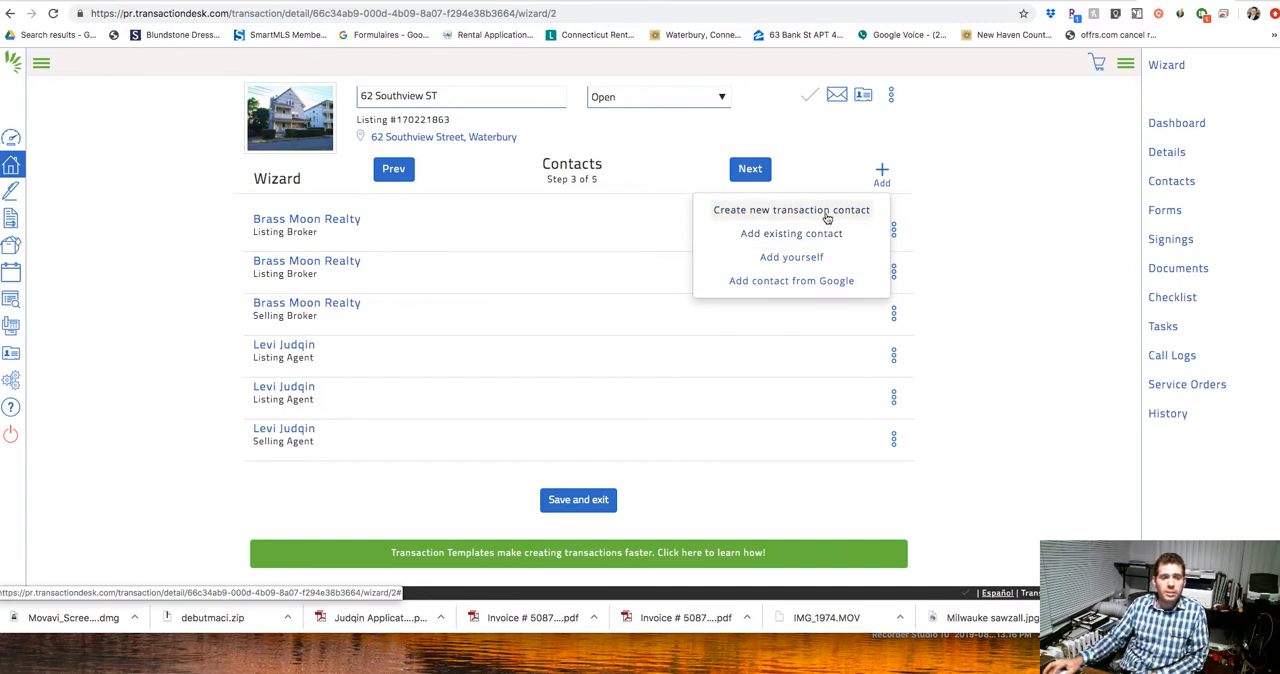
left_click(827, 214)
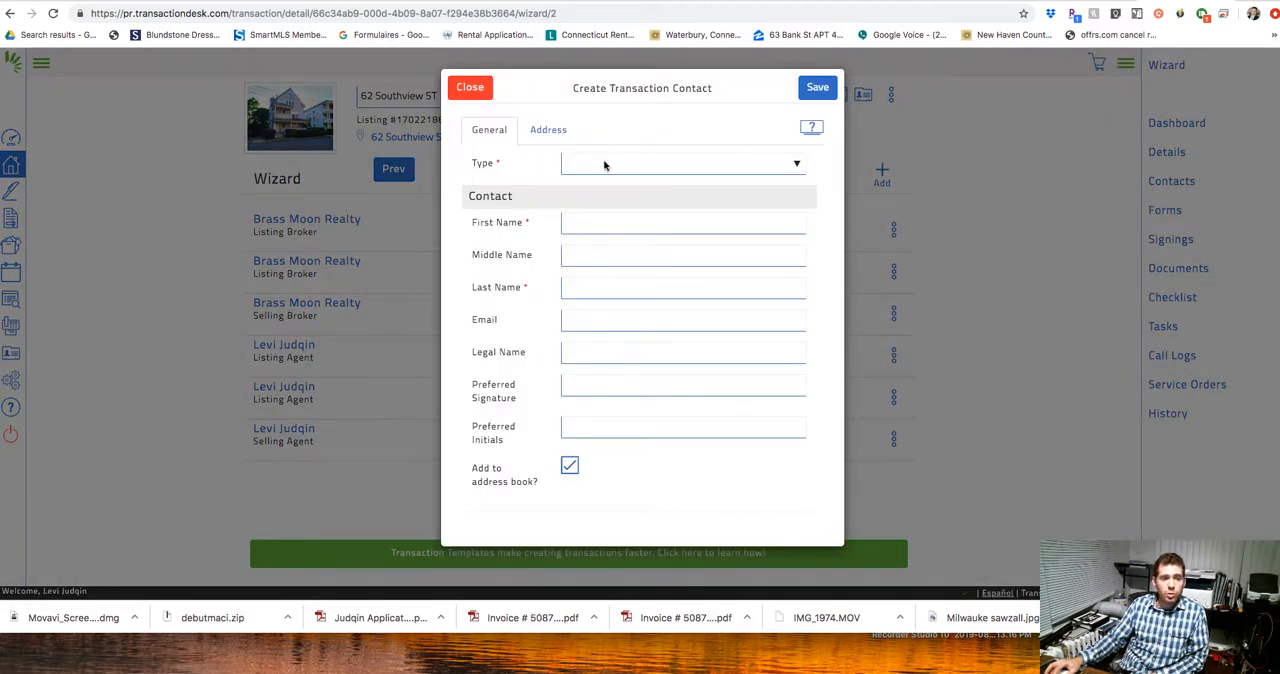
left_click(603, 163)
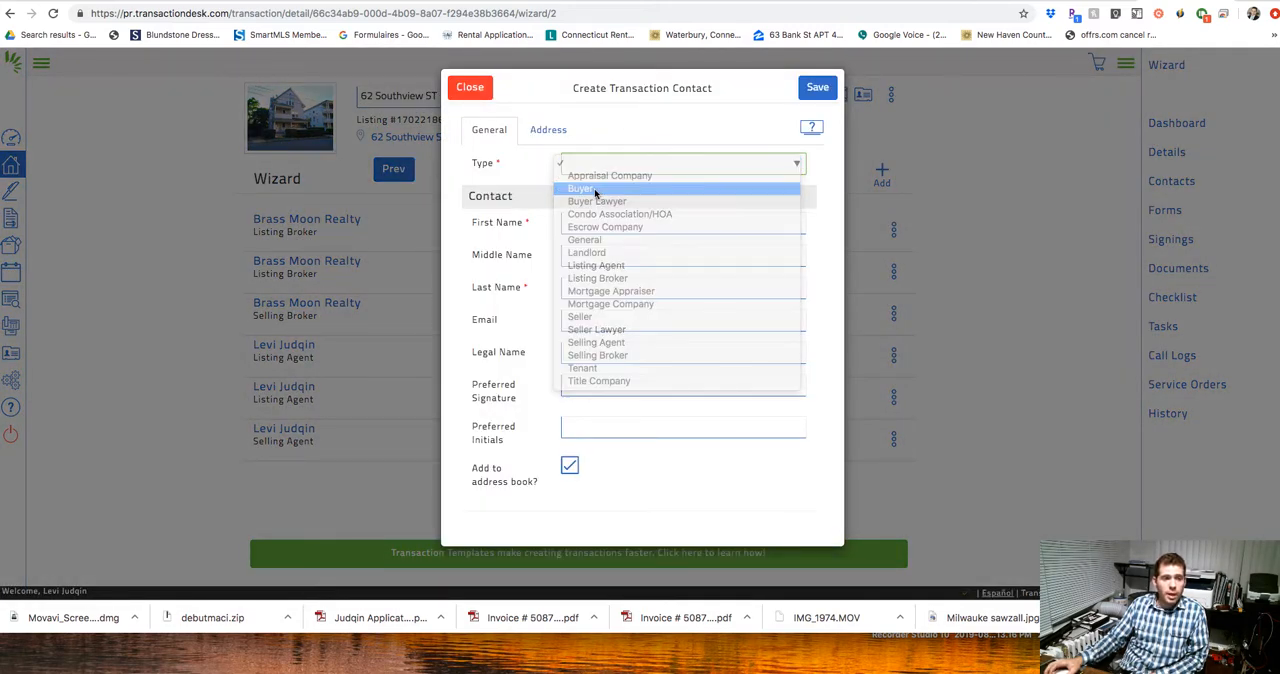
left_click(596, 190)
Enter the buyer's first and last name, leaving the middle name blank.
left_click(592, 229)
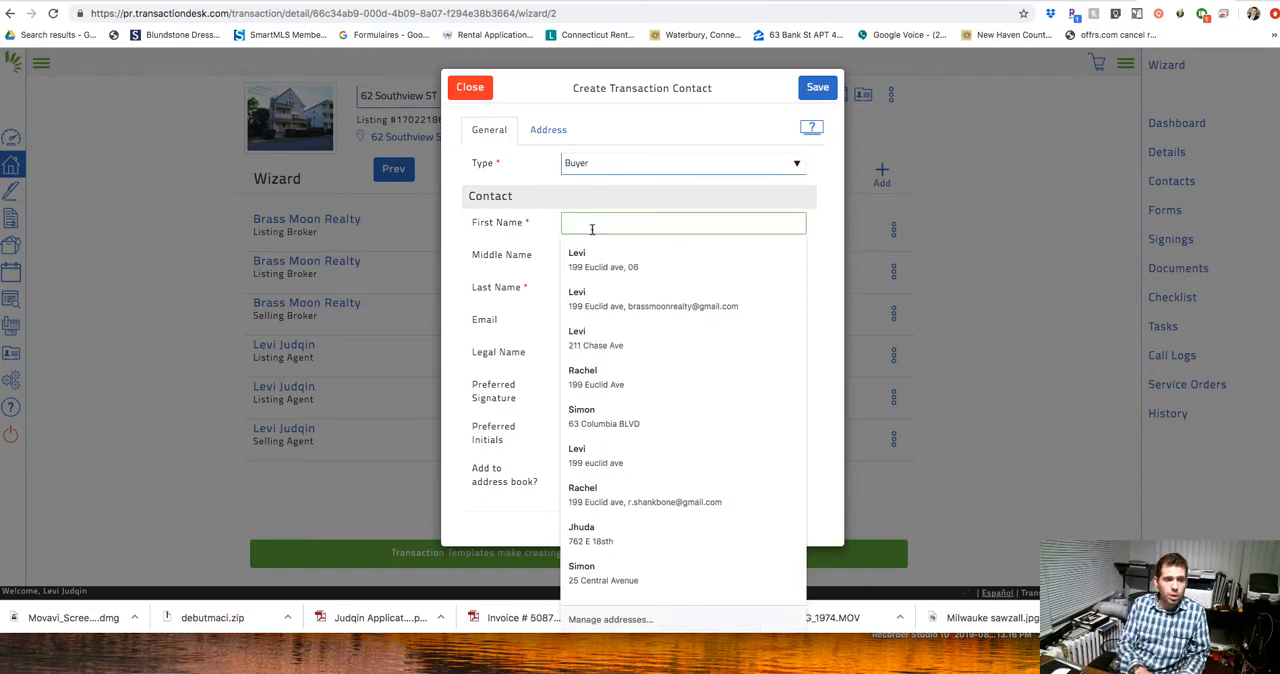
type("John")
key("Tab")
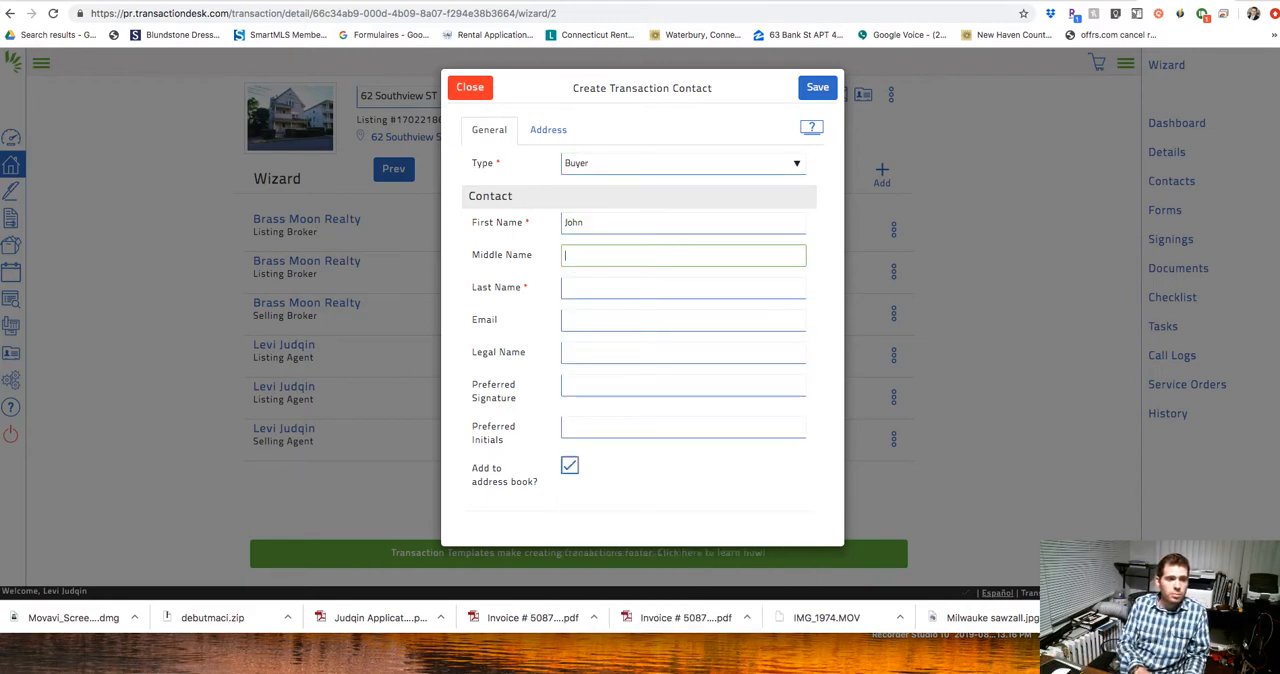
key("Tab")
type("Doe")
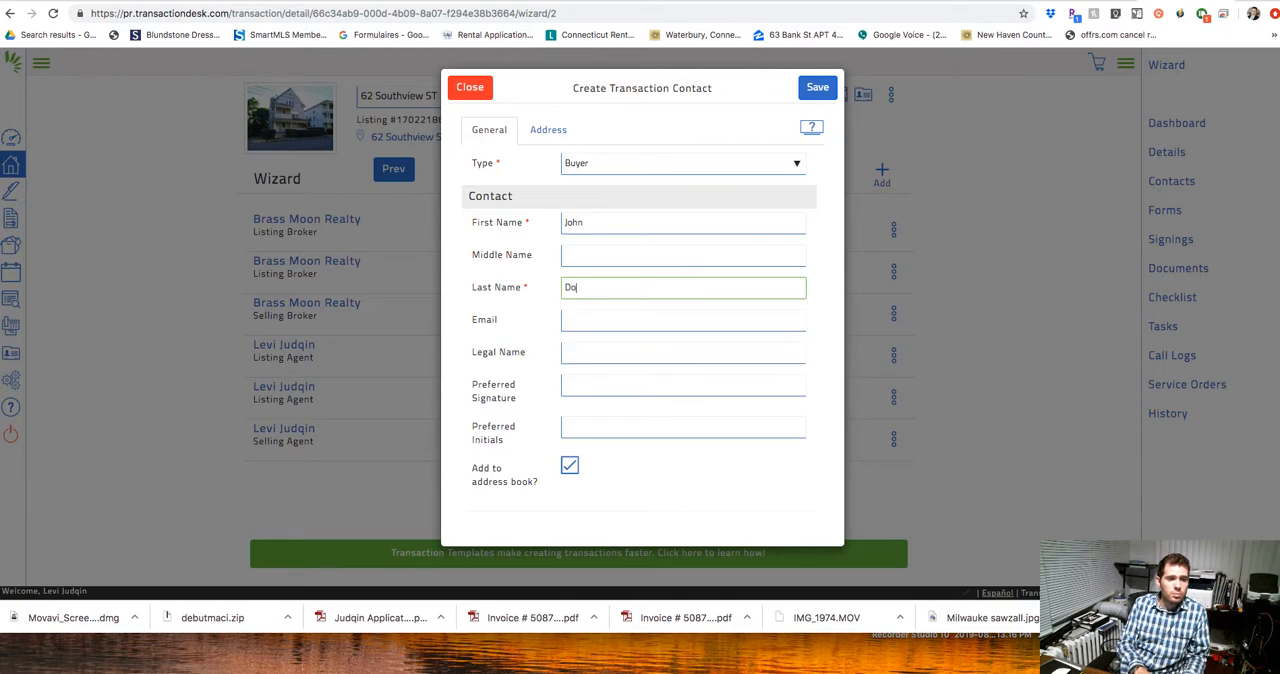
Fill in the buyer's e-mail address.
key("Tab")
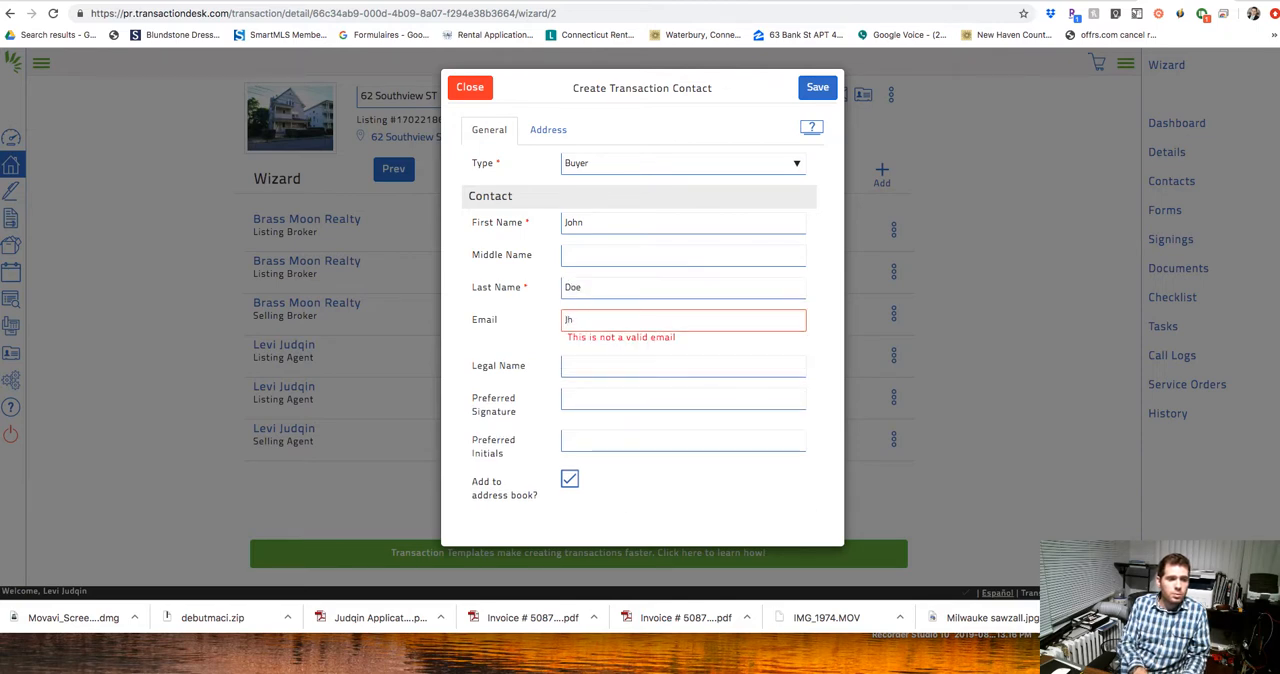
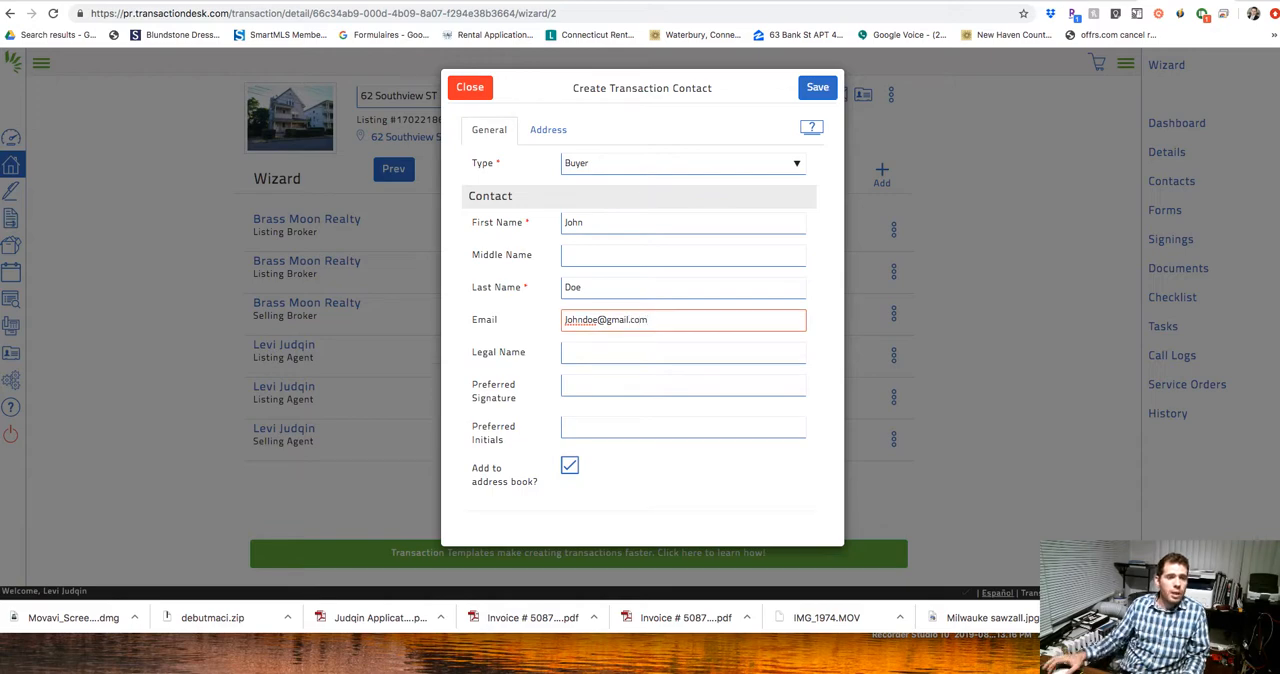
Enter the buyer's street number and street name in the contact's address details.
left_click(546, 130)
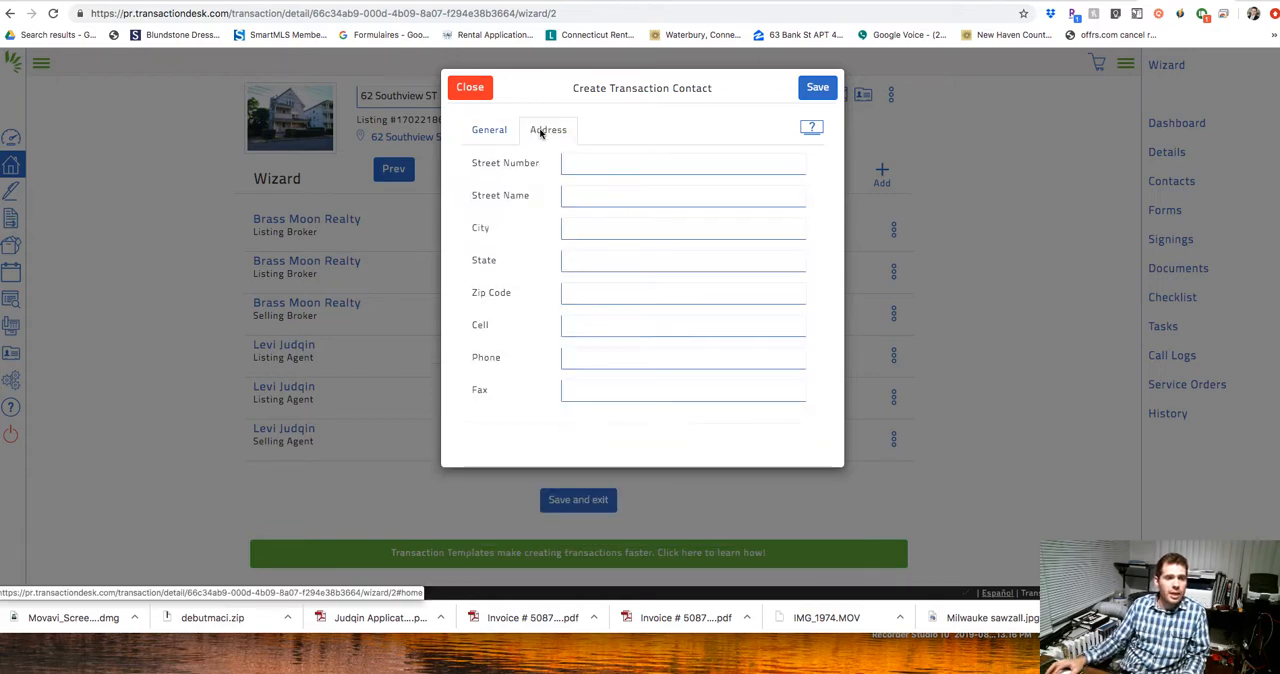
left_click(595, 167)
type("123")
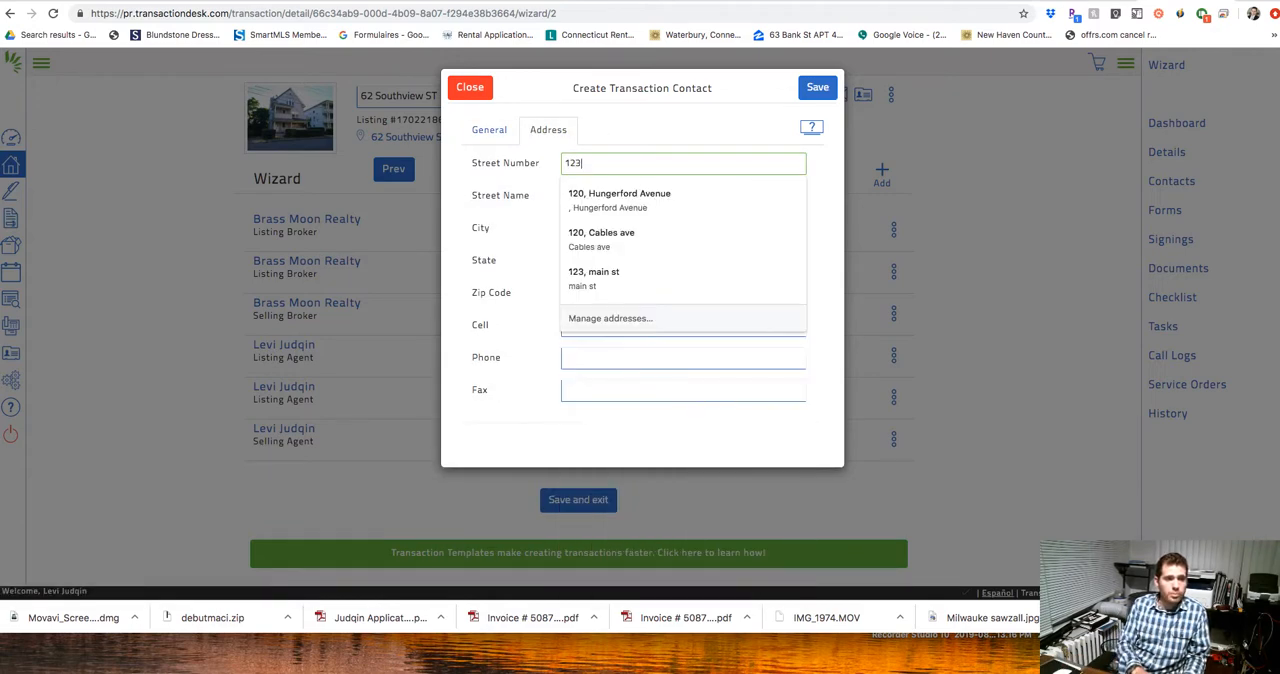
key("Tab")
type("Main st")
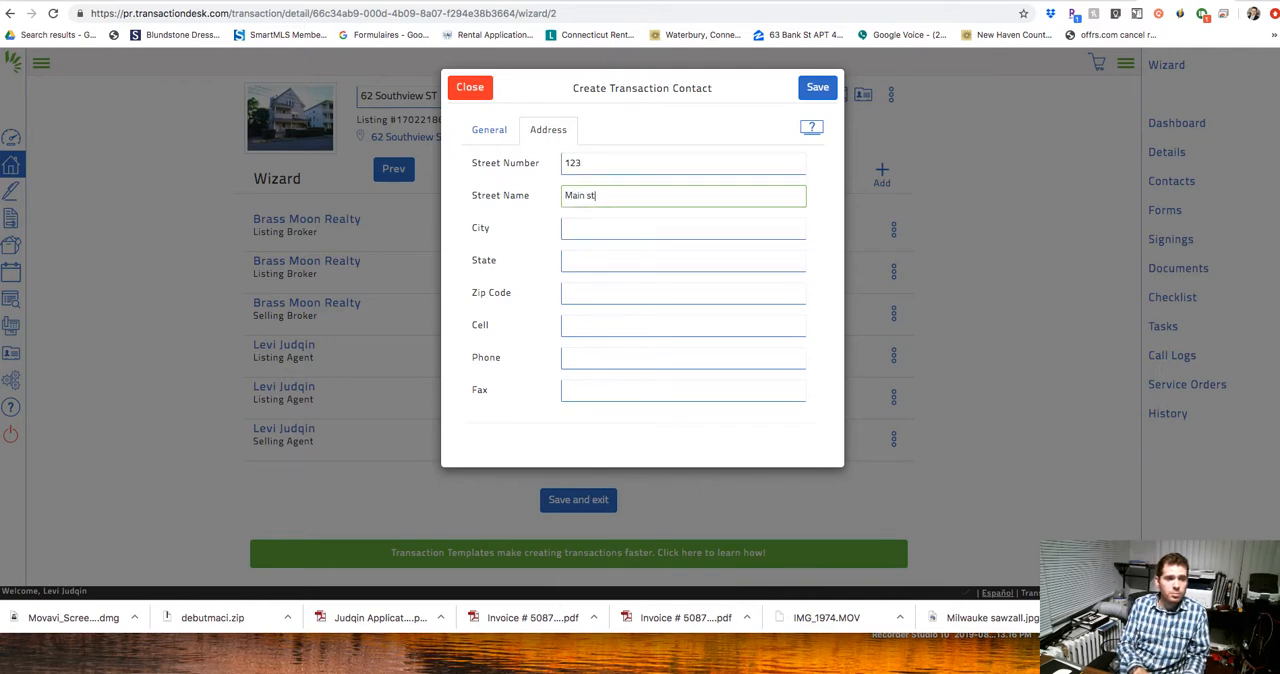
key("Tab")
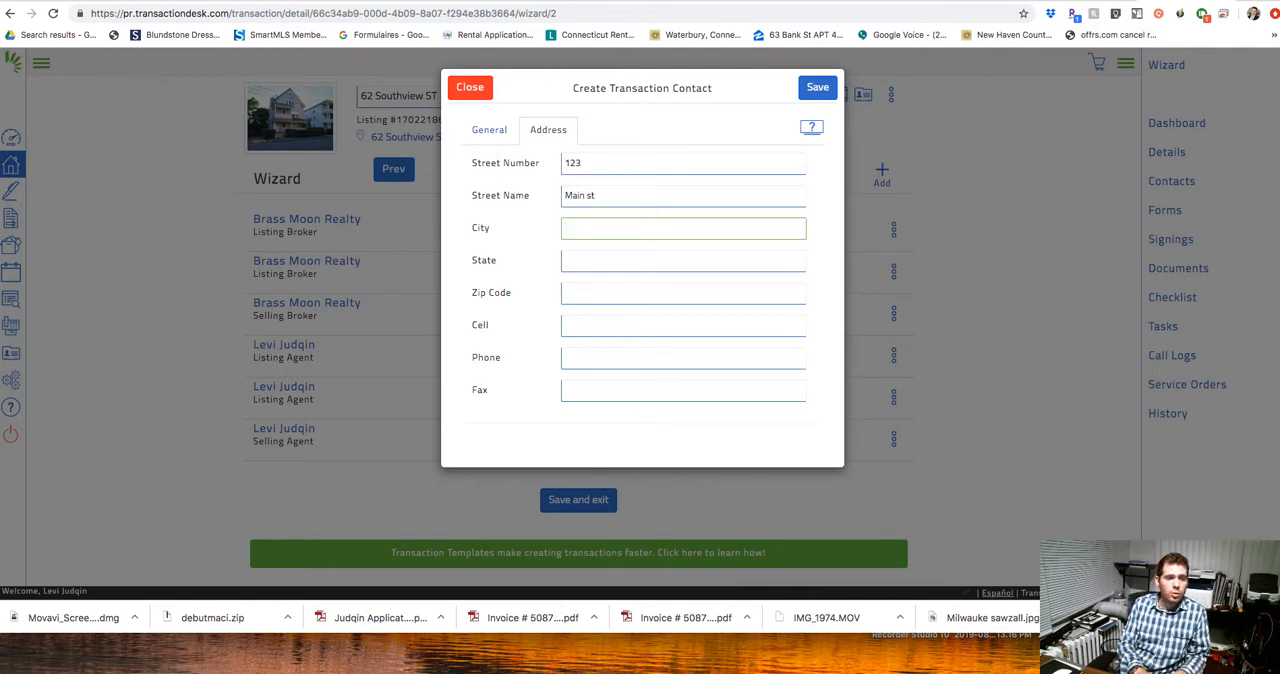
Complete the buyer's address with the city, state and zip code, and save the contact.
type("Middlebury")
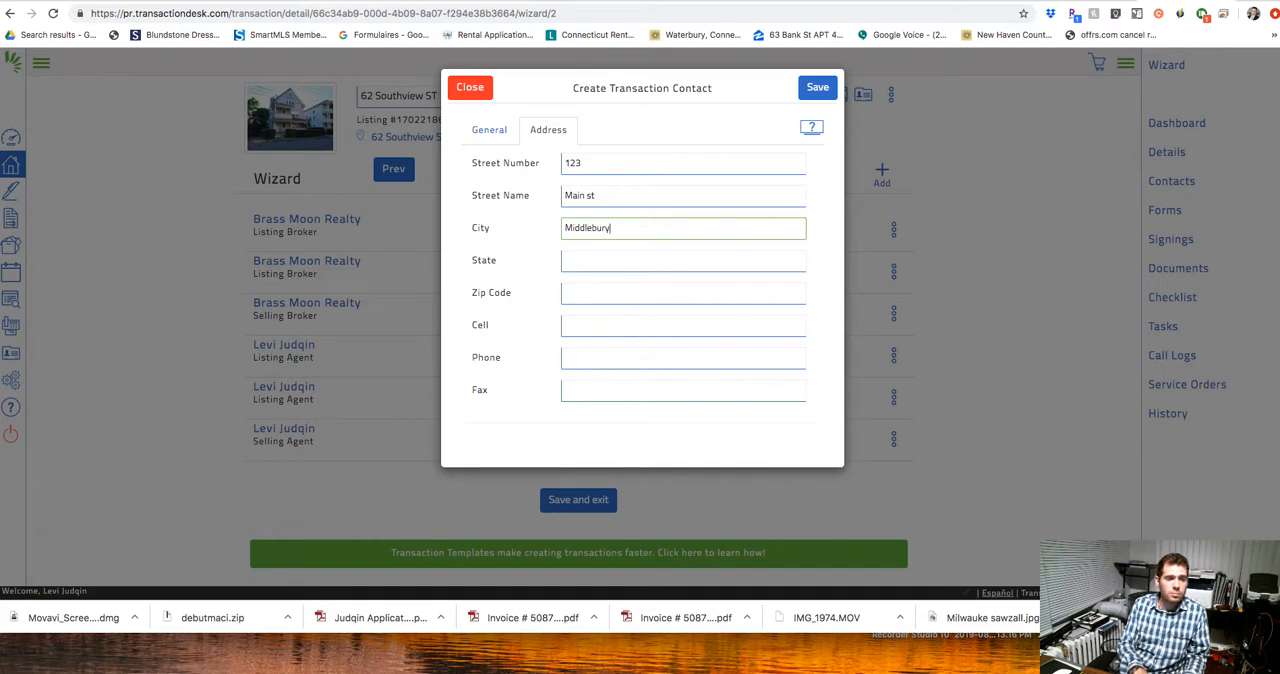
key("Tab")
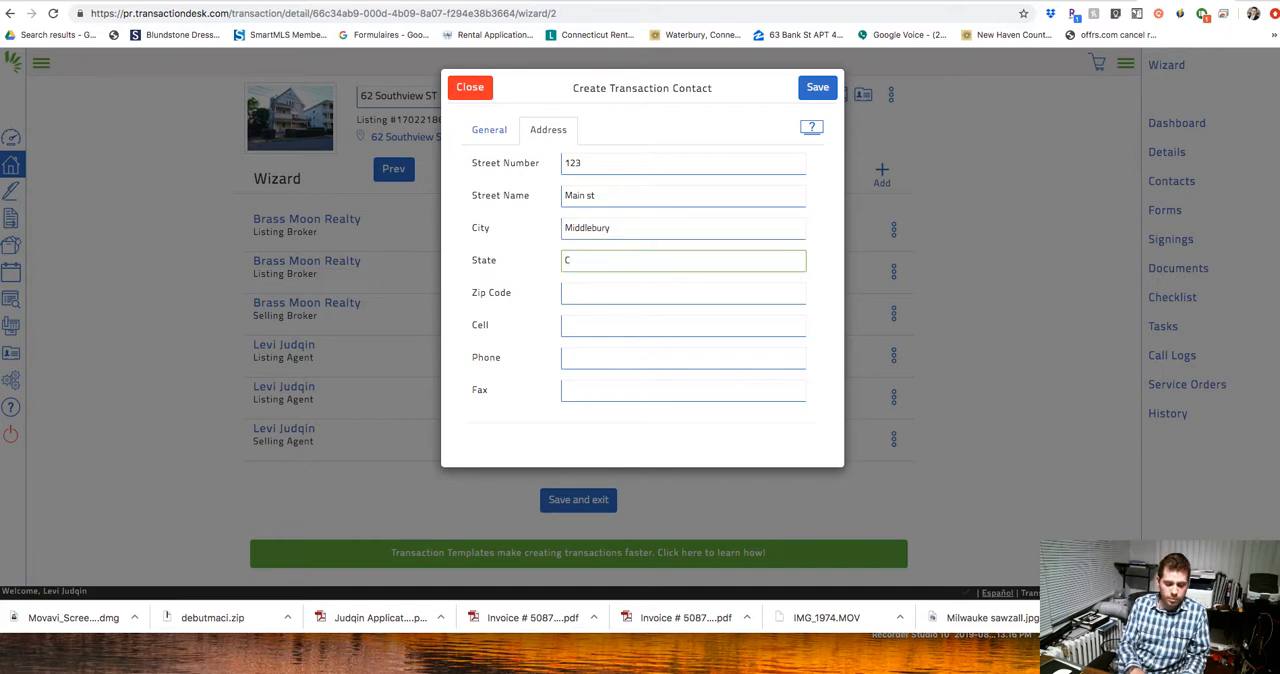
type("CT")
key("Tab")
type("06710")
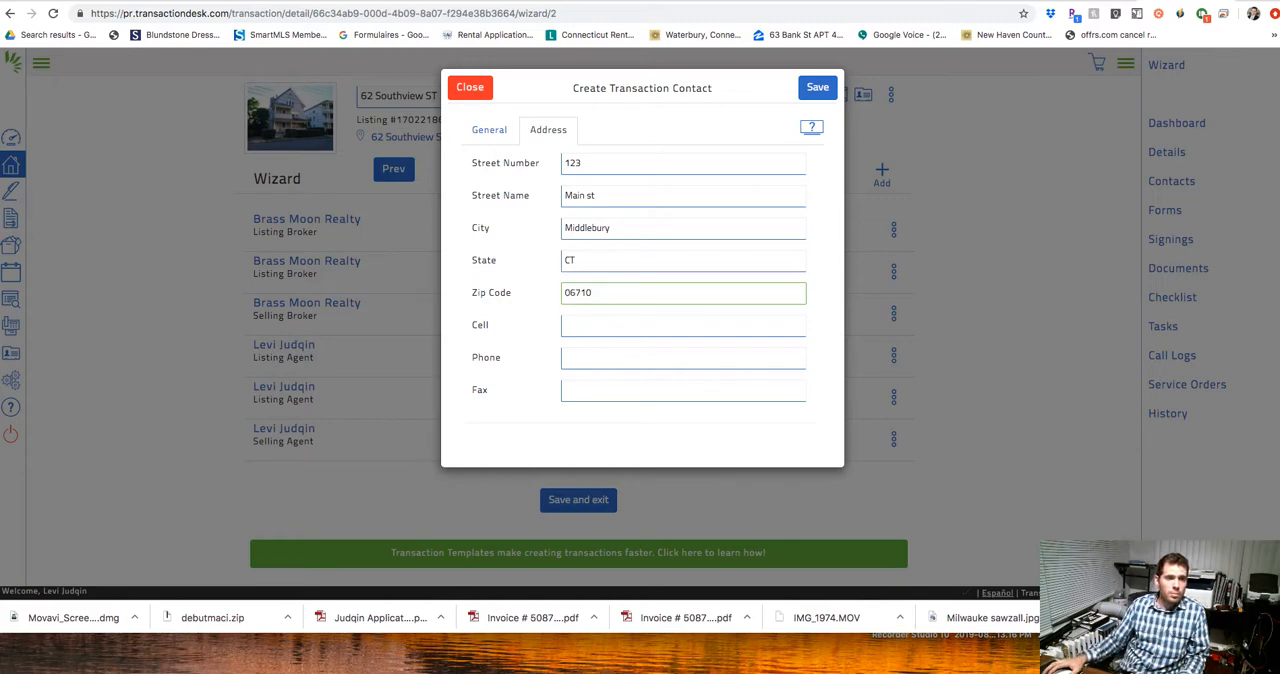
left_click(816, 89)
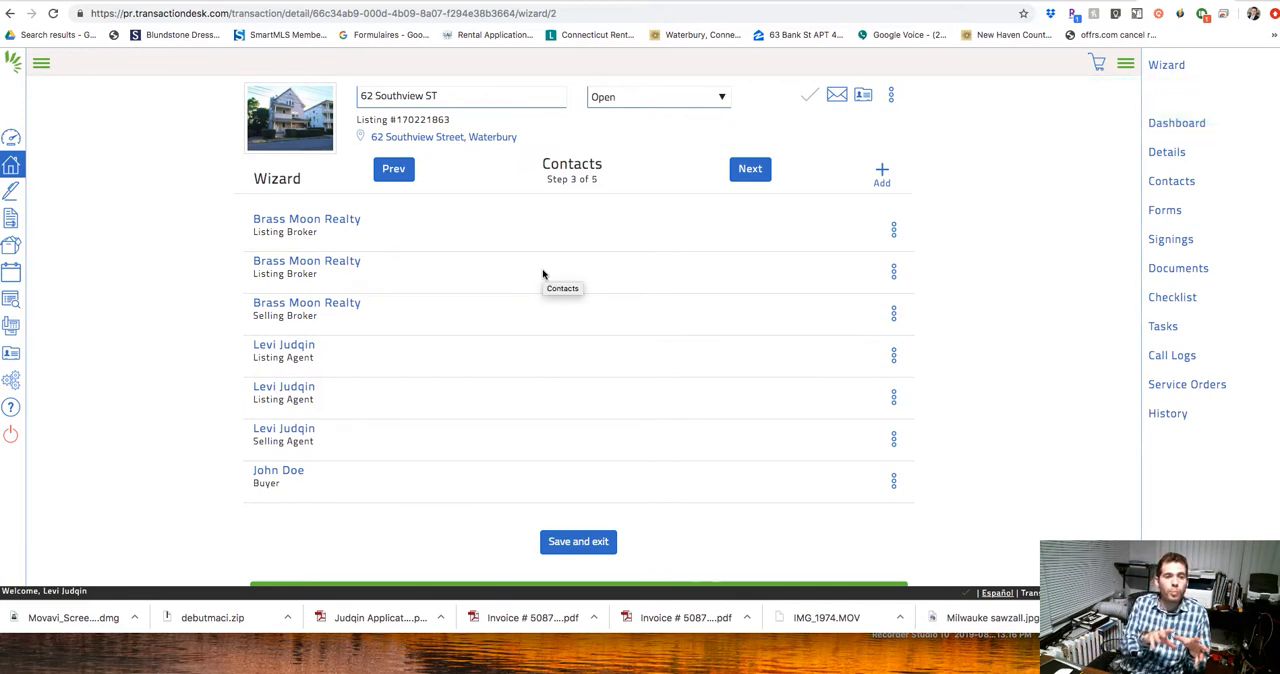
Advance the wizard to Forms, search the form libraries for "standard" and add the Standard Form Real Estate Contract (Rev.04/2019).
left_click(748, 170)
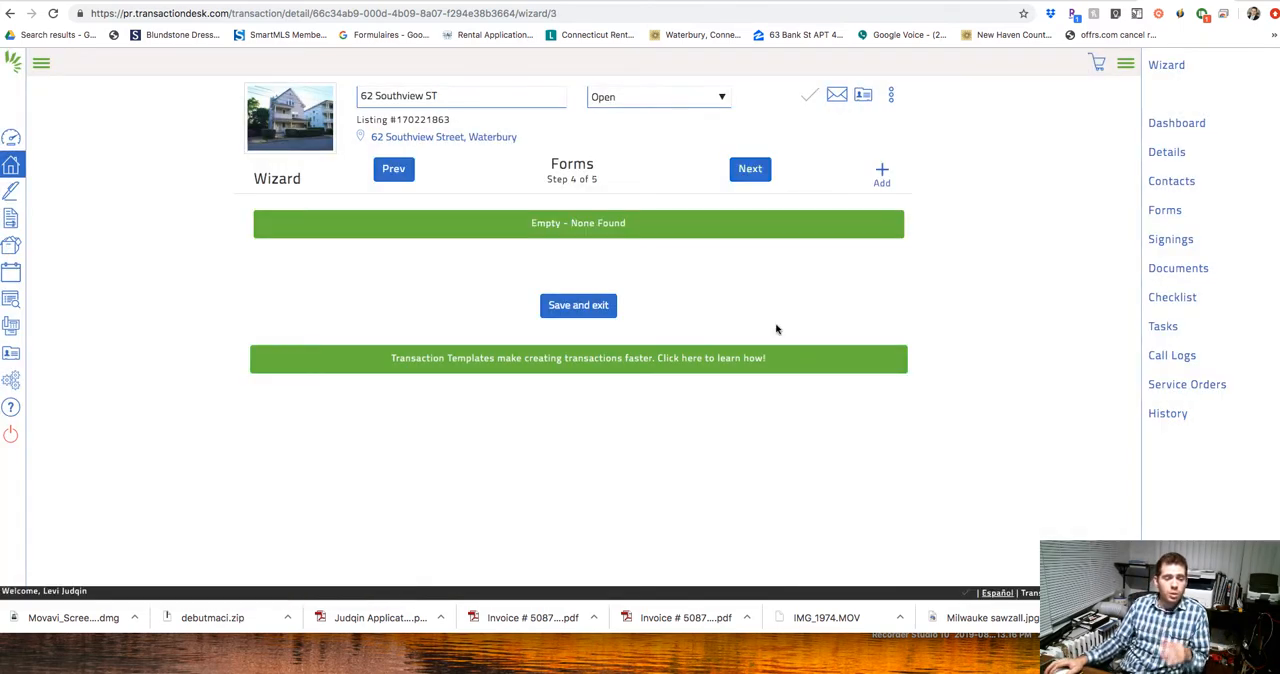
left_click(882, 175)
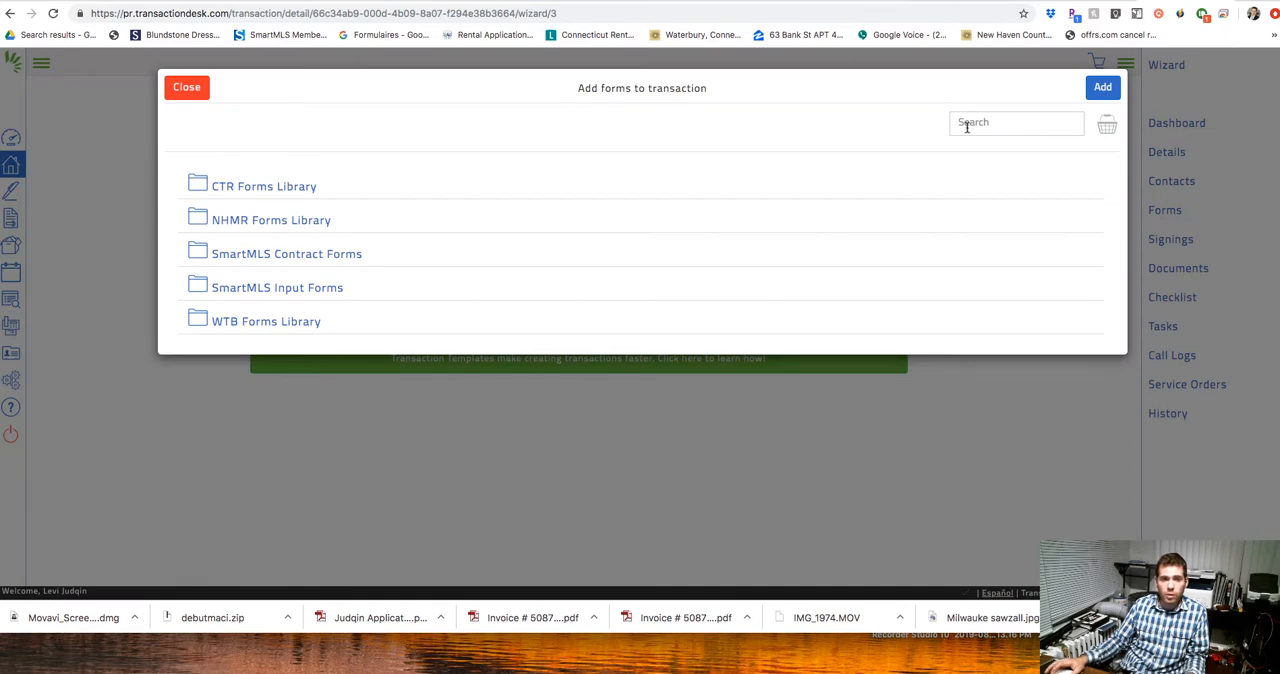
left_click(966, 126)
type("standard")
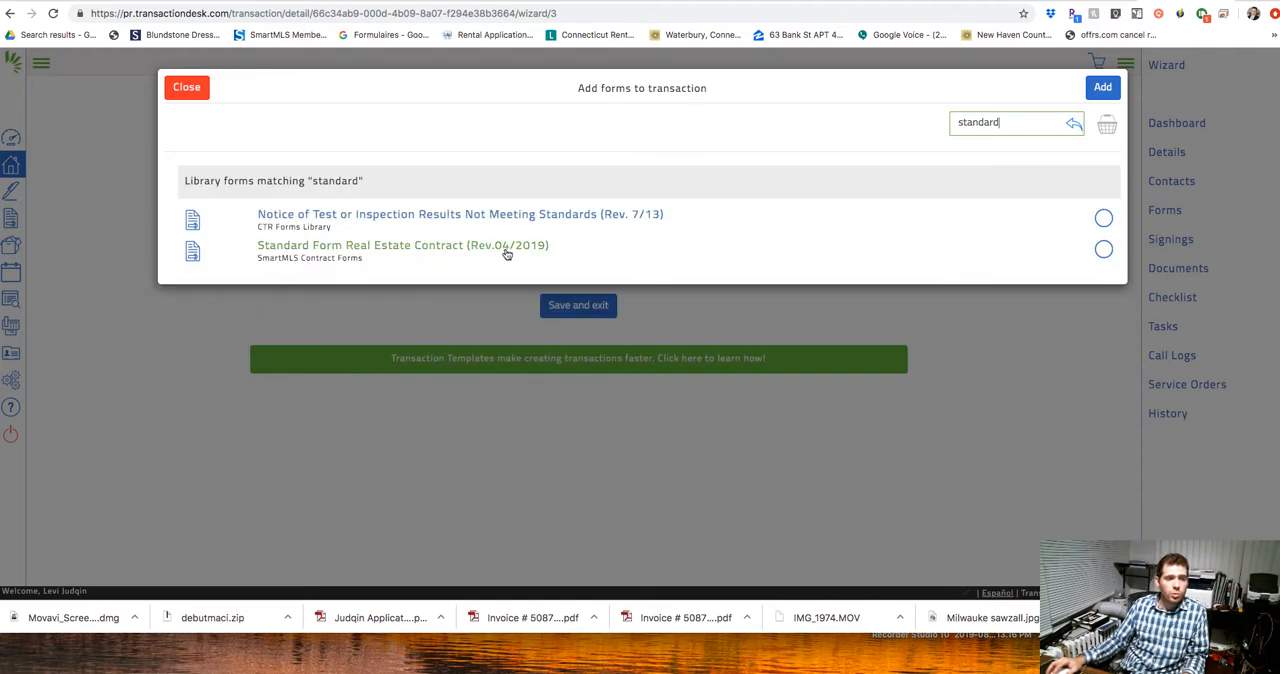
left_click(1103, 250)
left_click(1097, 89)
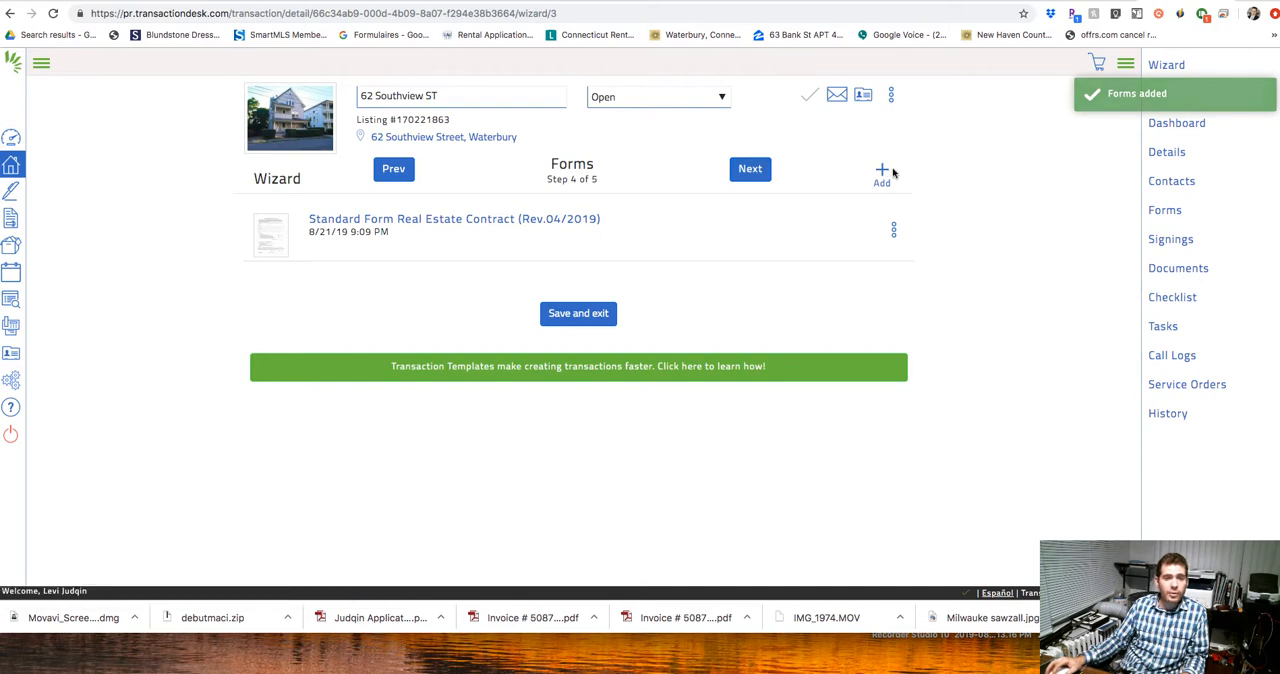
Finish the wizard without adding documents and open the Standard Form Real Estate Contract from the transaction dashboard.
left_click(753, 171)
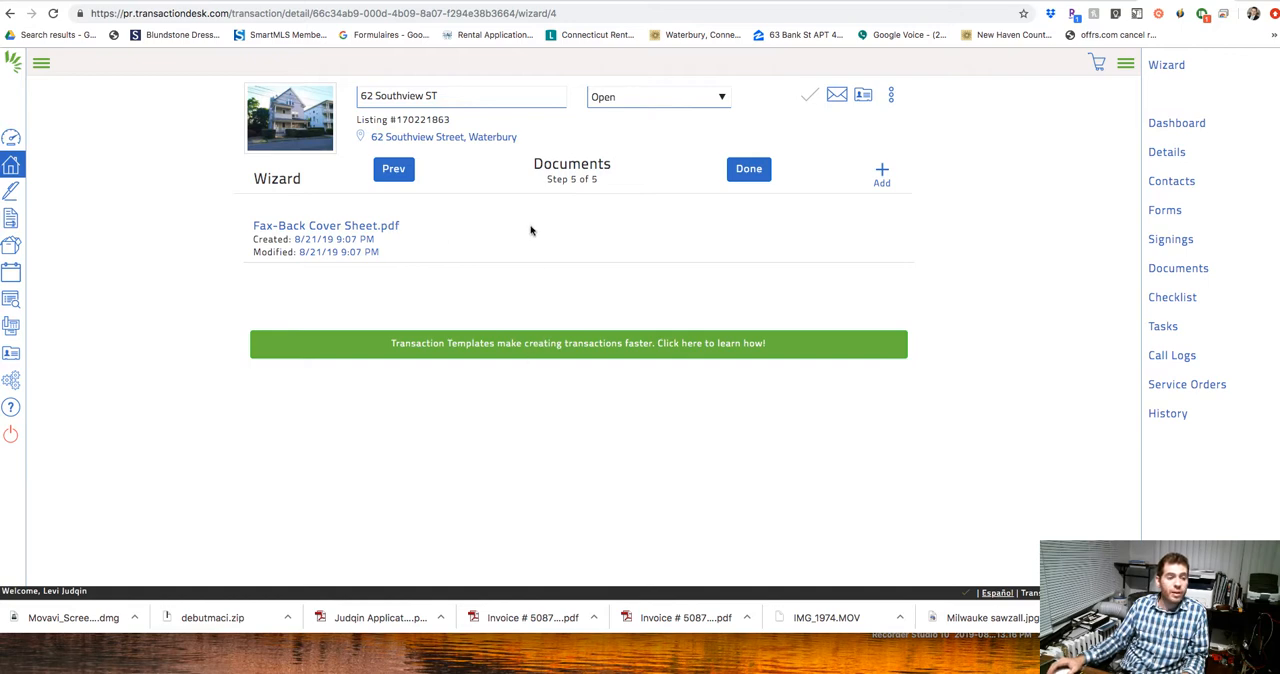
left_click(750, 172)
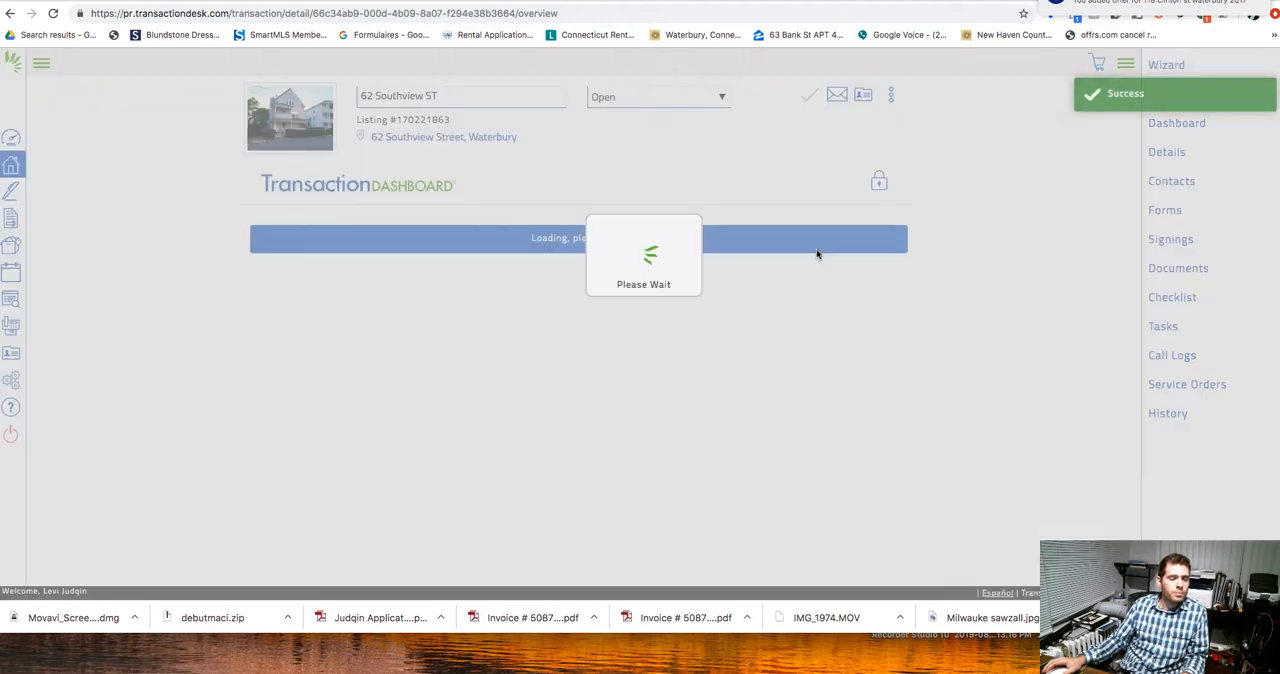
scroll(357, 406, "down", 2)
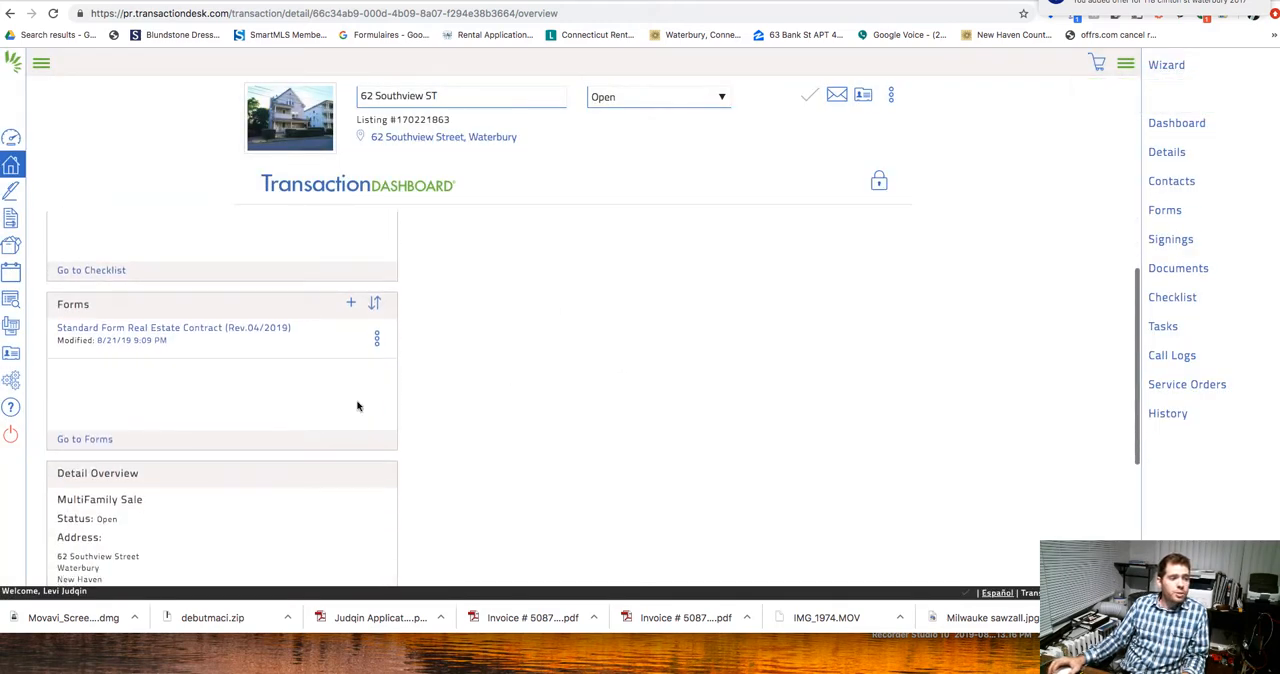
left_click(168, 318)
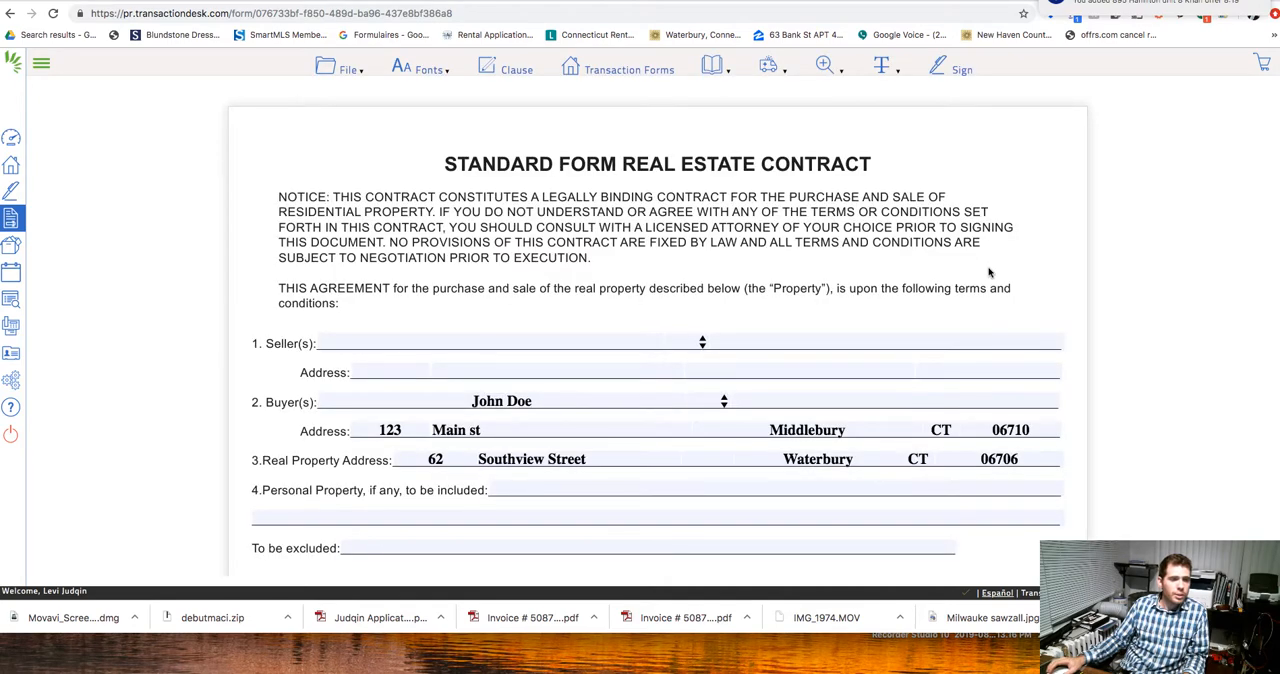
Enter the seller's full name in section 1 of the contract.
scroll(988, 270, "down", 3)
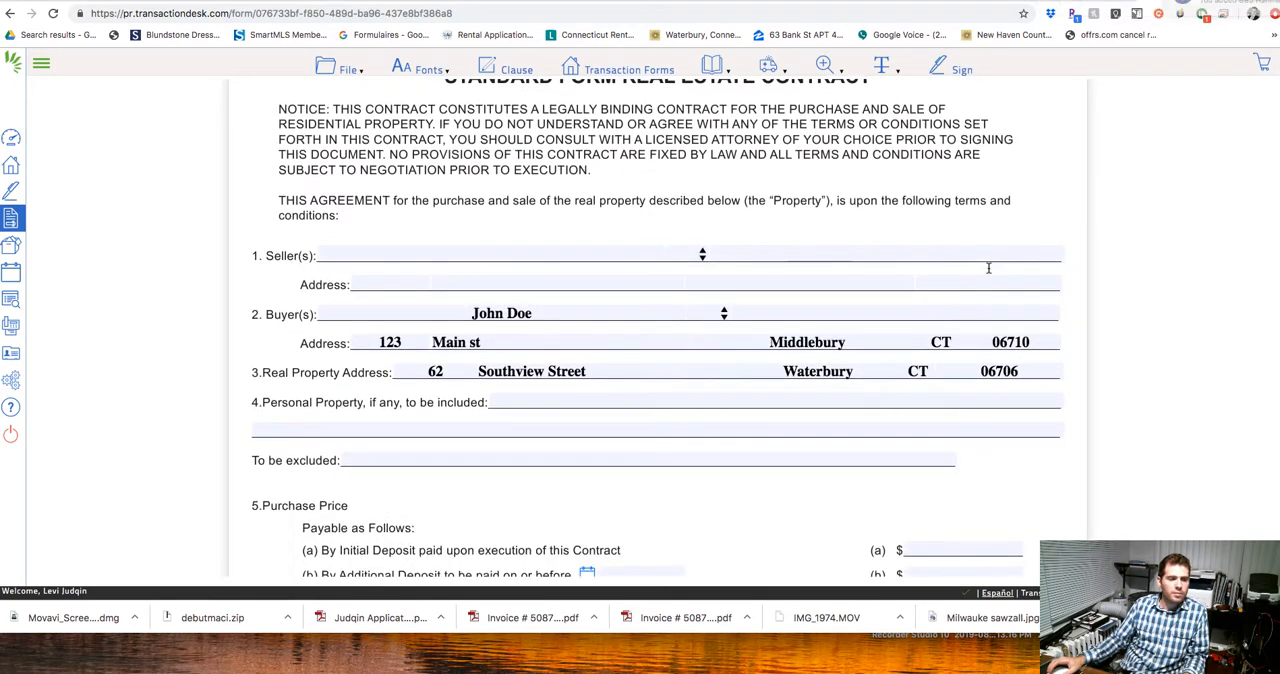
scroll(988, 268, "down", 2)
left_click(460, 191)
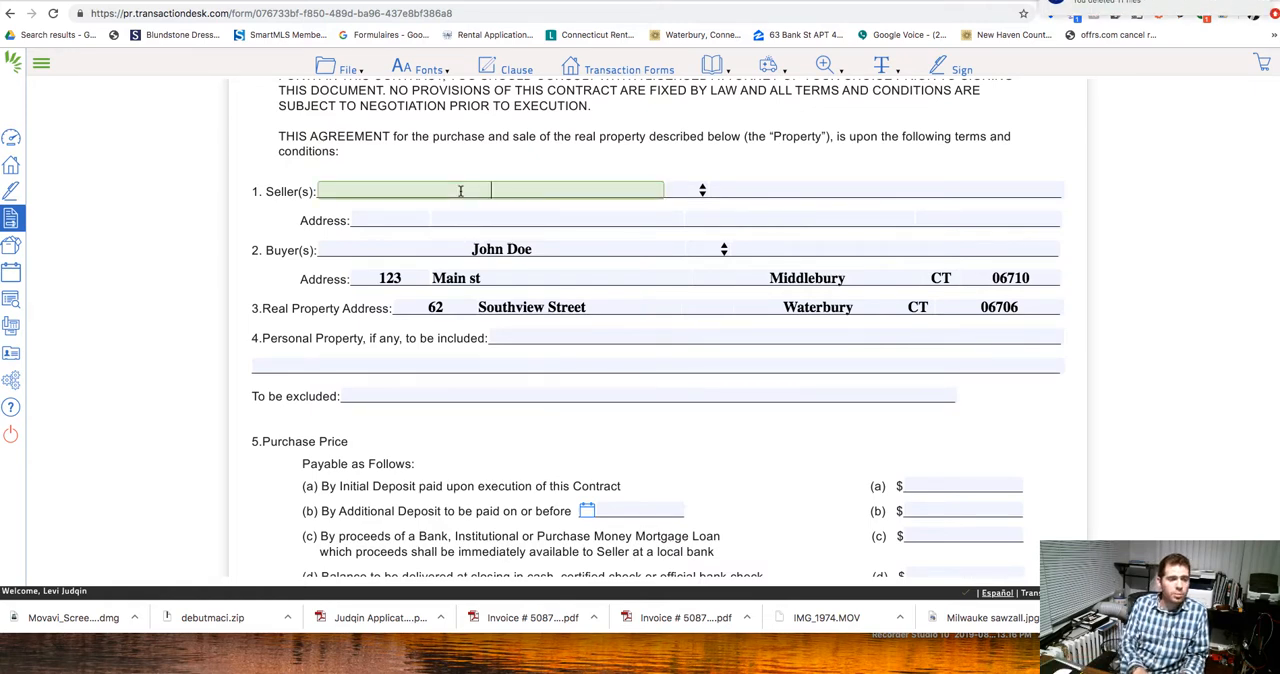
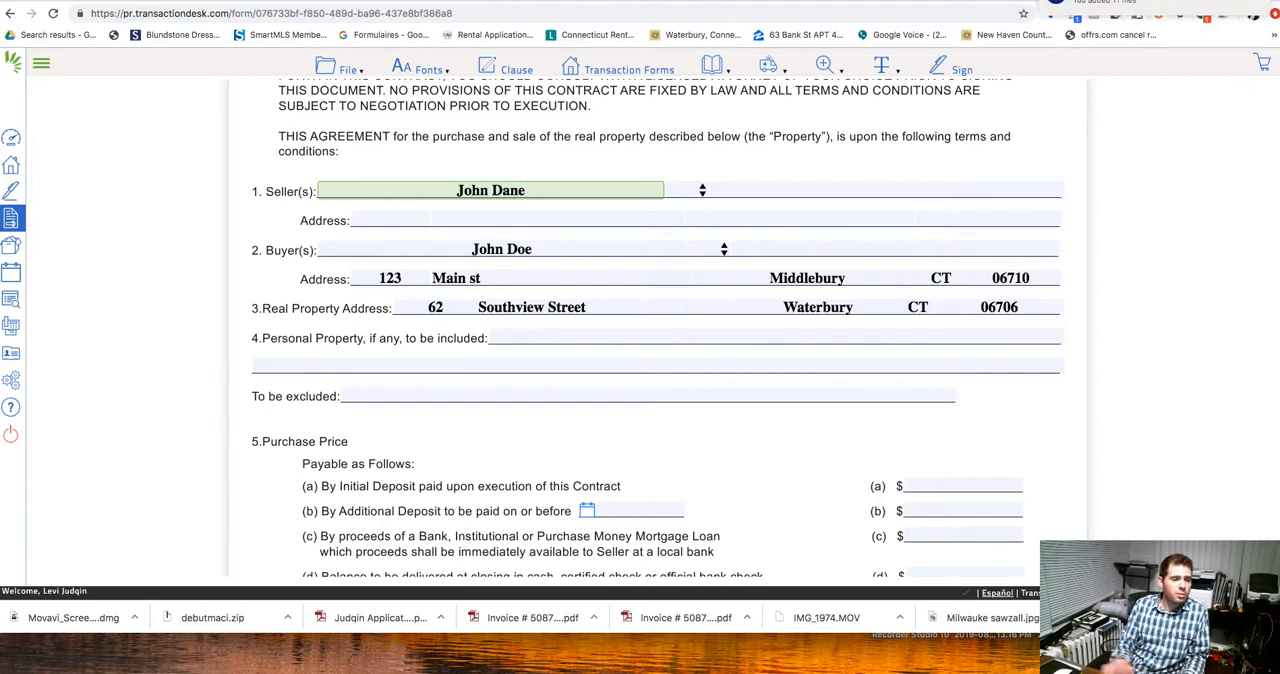
Fill in the street number, street name and city of the seller's address.
left_click(386, 221)
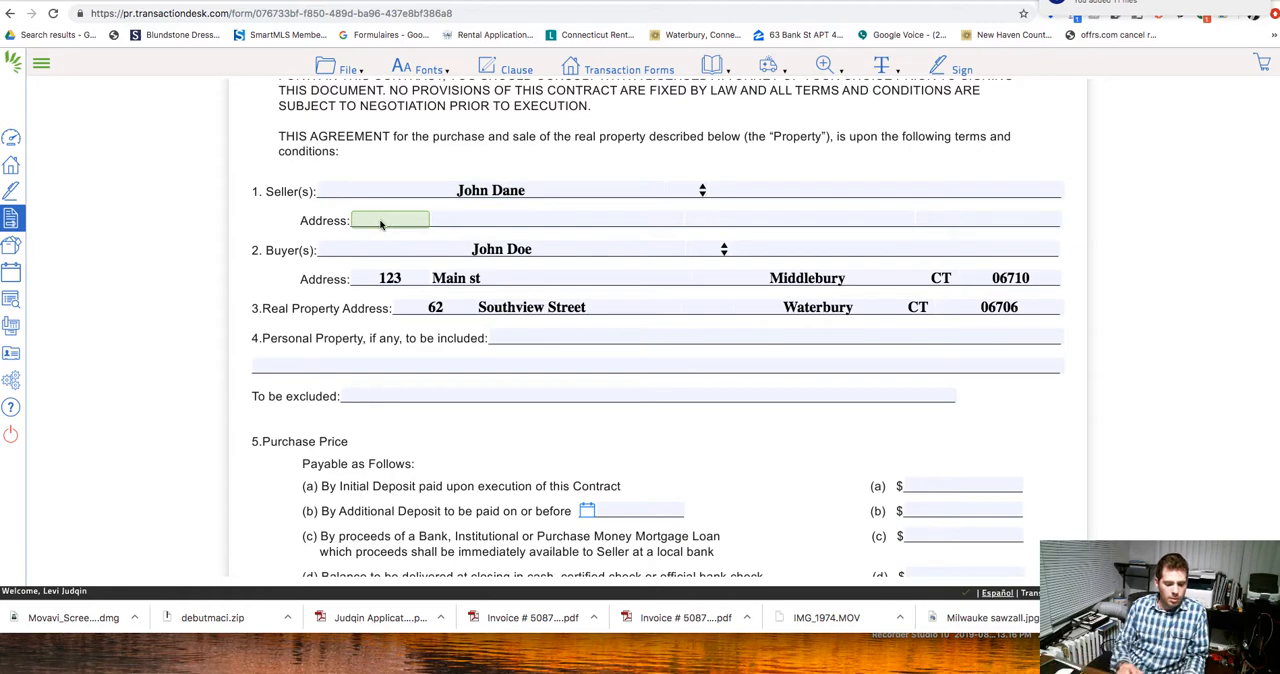
type("123")
key("Escape")
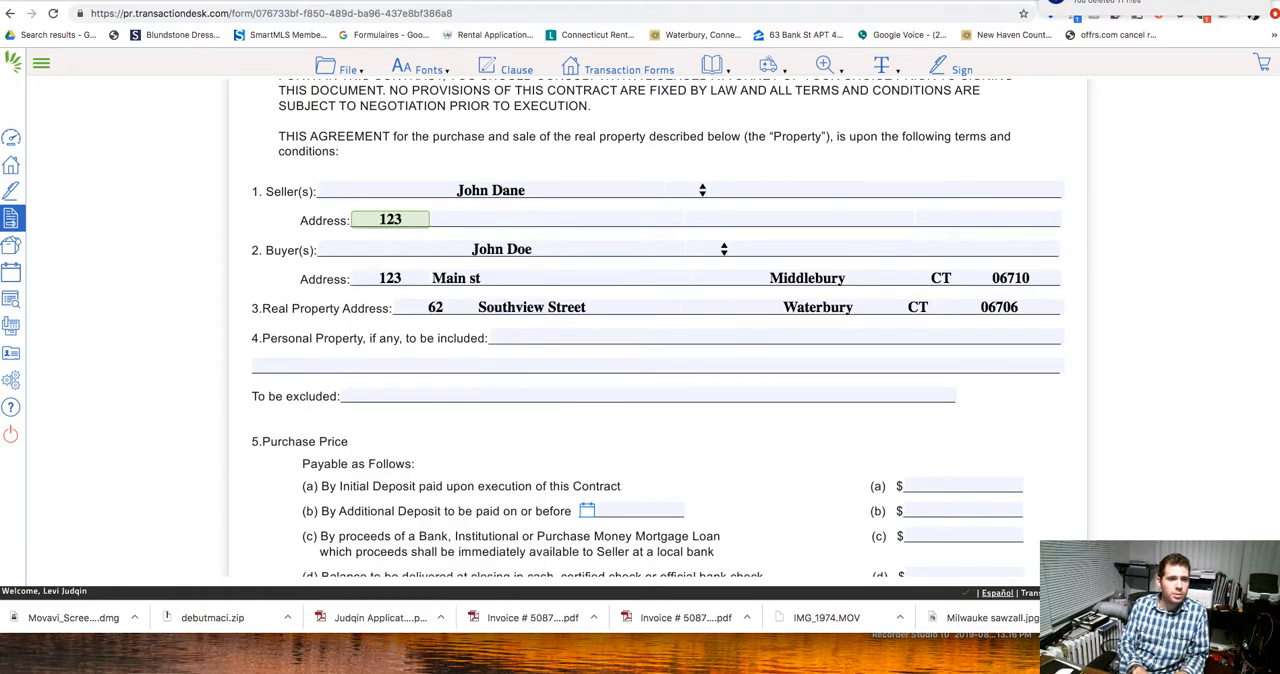
key("Tab")
type("Bannaa")
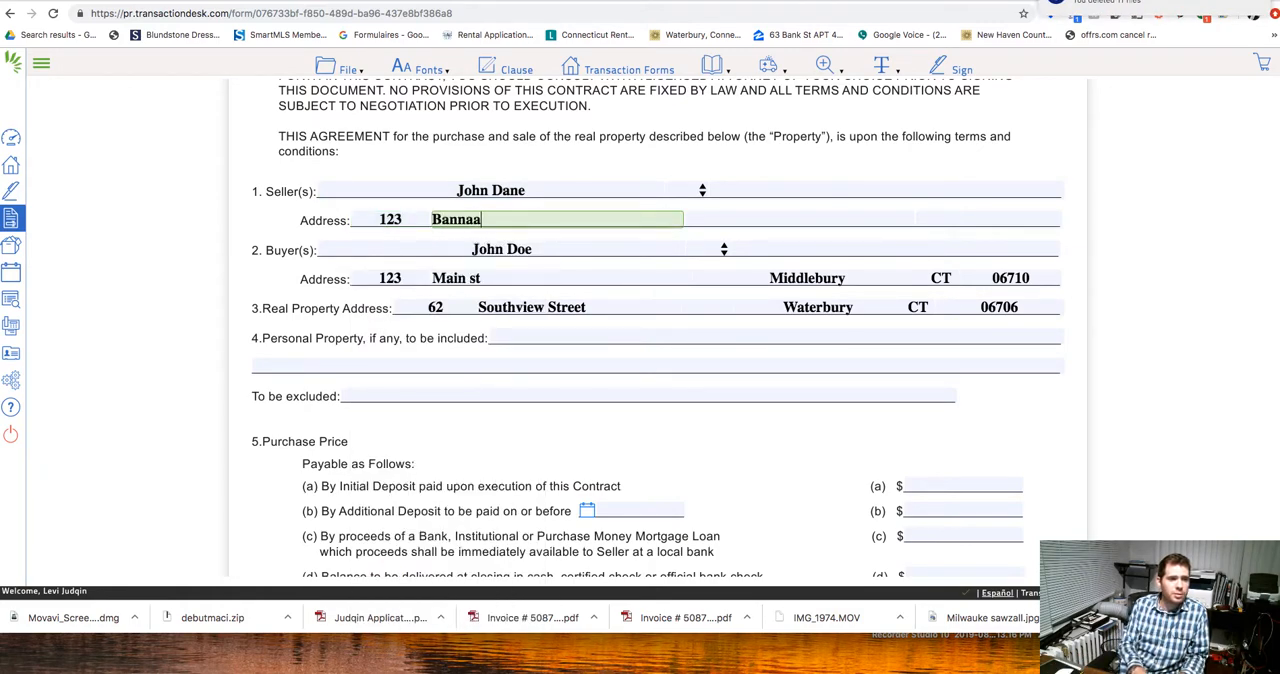
key("BackSpace")
type("st")
key("Tab")
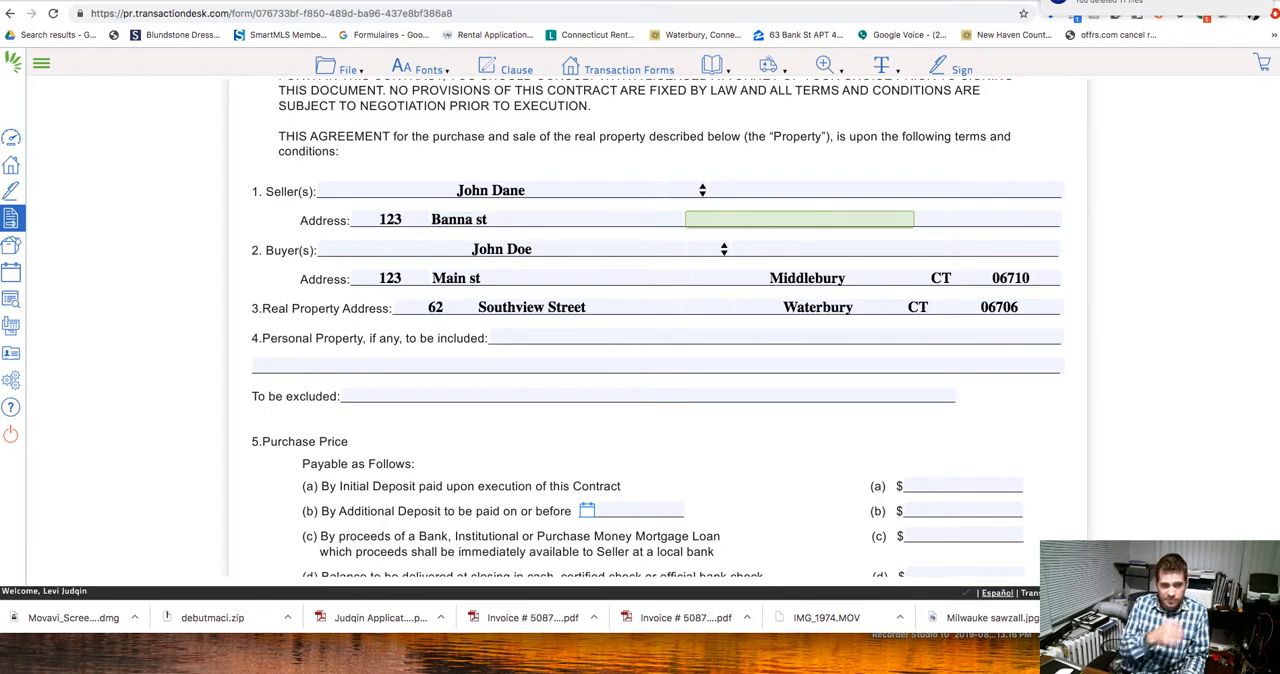
type("Middlebury")
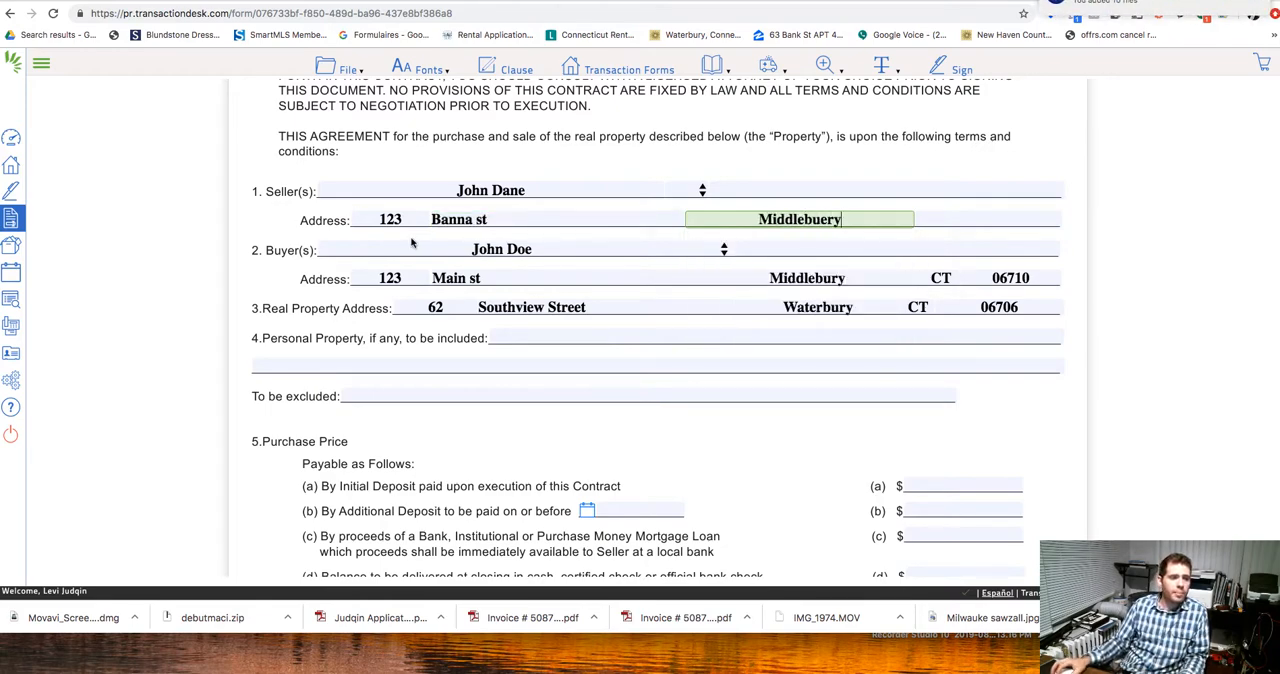
Set the initial deposit paid upon execution of the contract, line 5(a), to 1000.
scroll(700, 360, "down", 1)
scroll(757, 376, "down", 1)
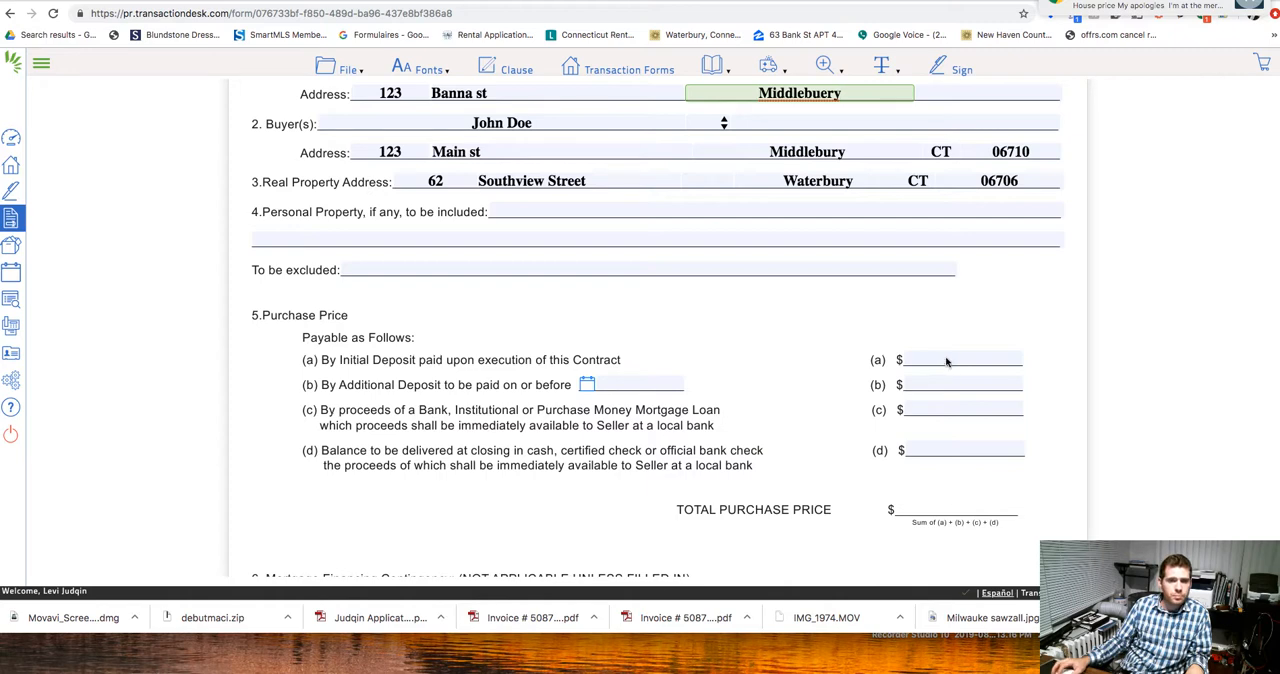
left_click(946, 361)
type("10")
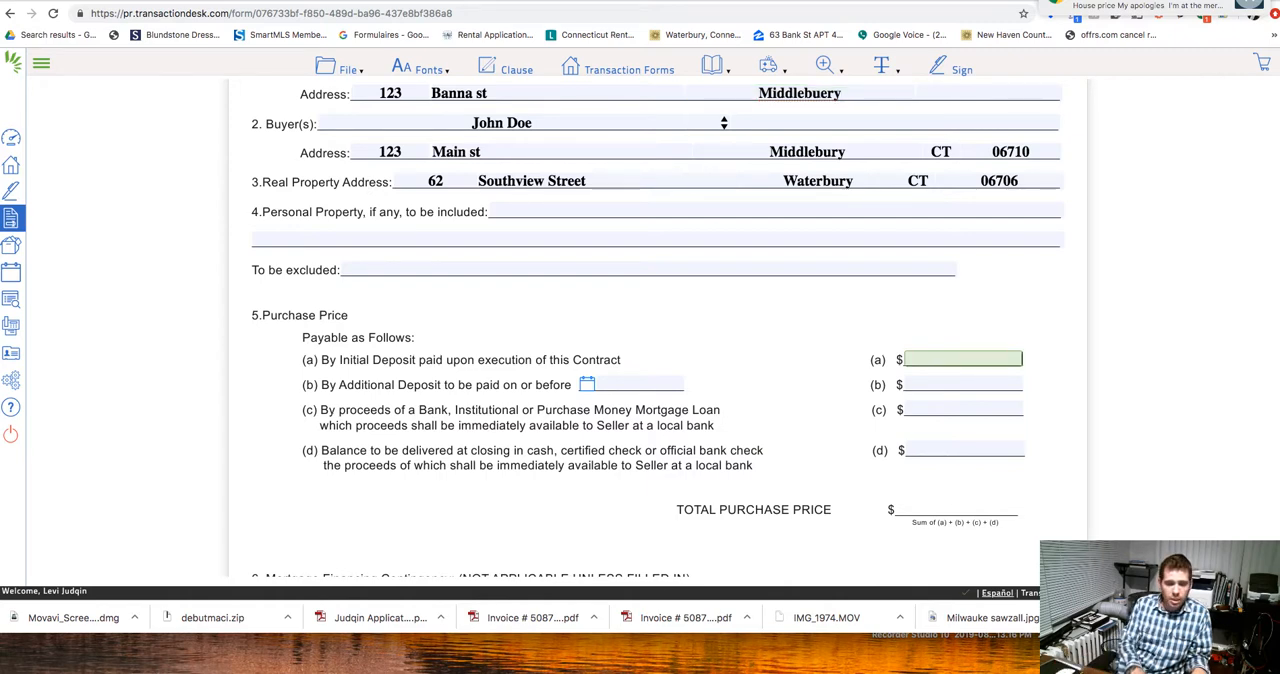
type("00")
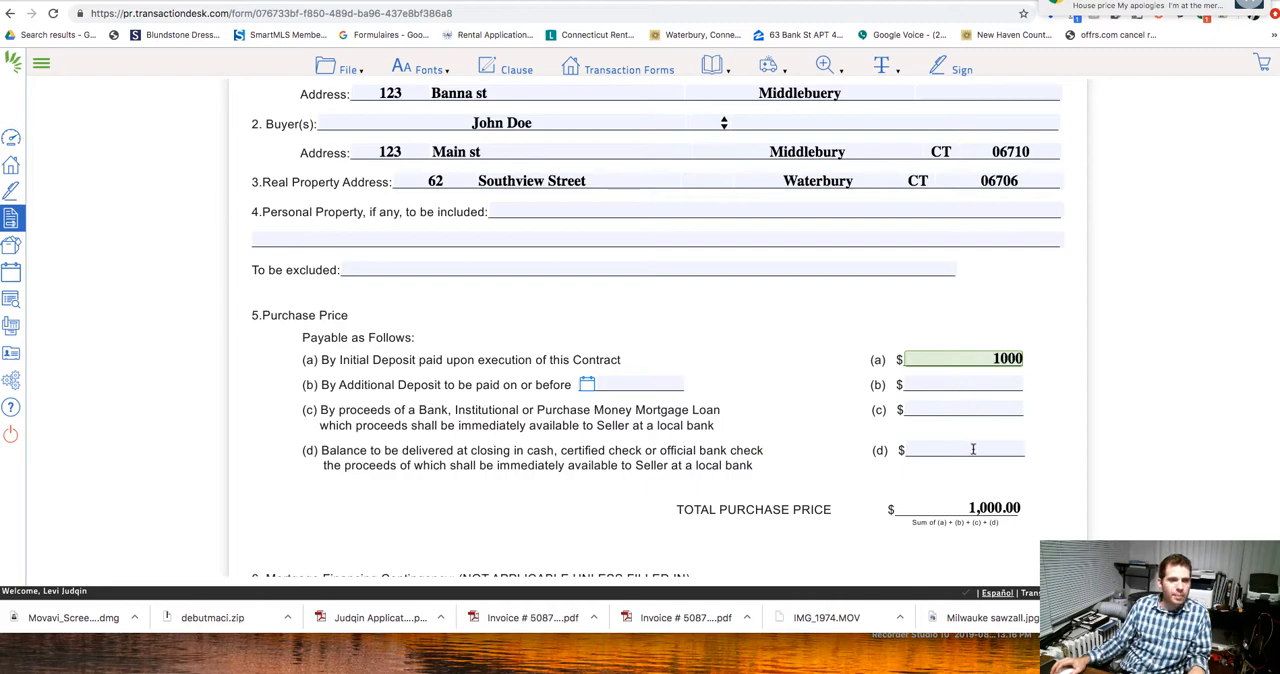
Set the balance to be delivered at closing, line 5(d), to 139000.
scroll(736, 350, "up", 2)
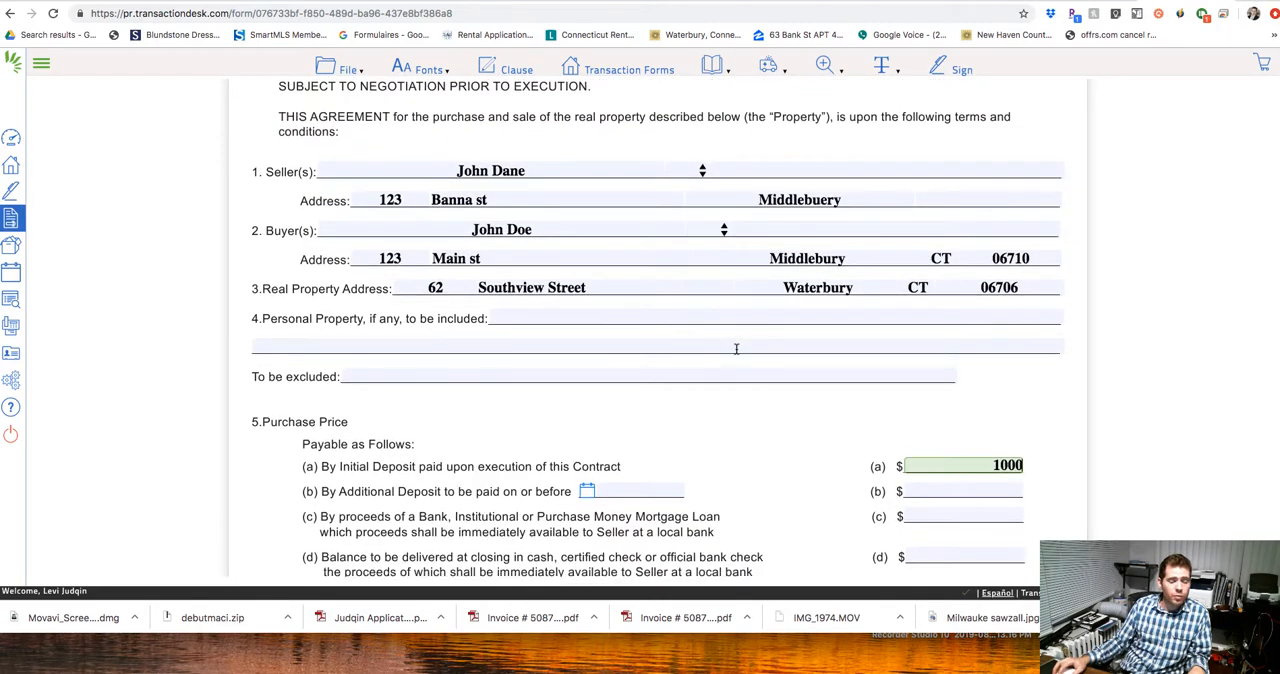
scroll(736, 348, "down", 3)
left_click(966, 422)
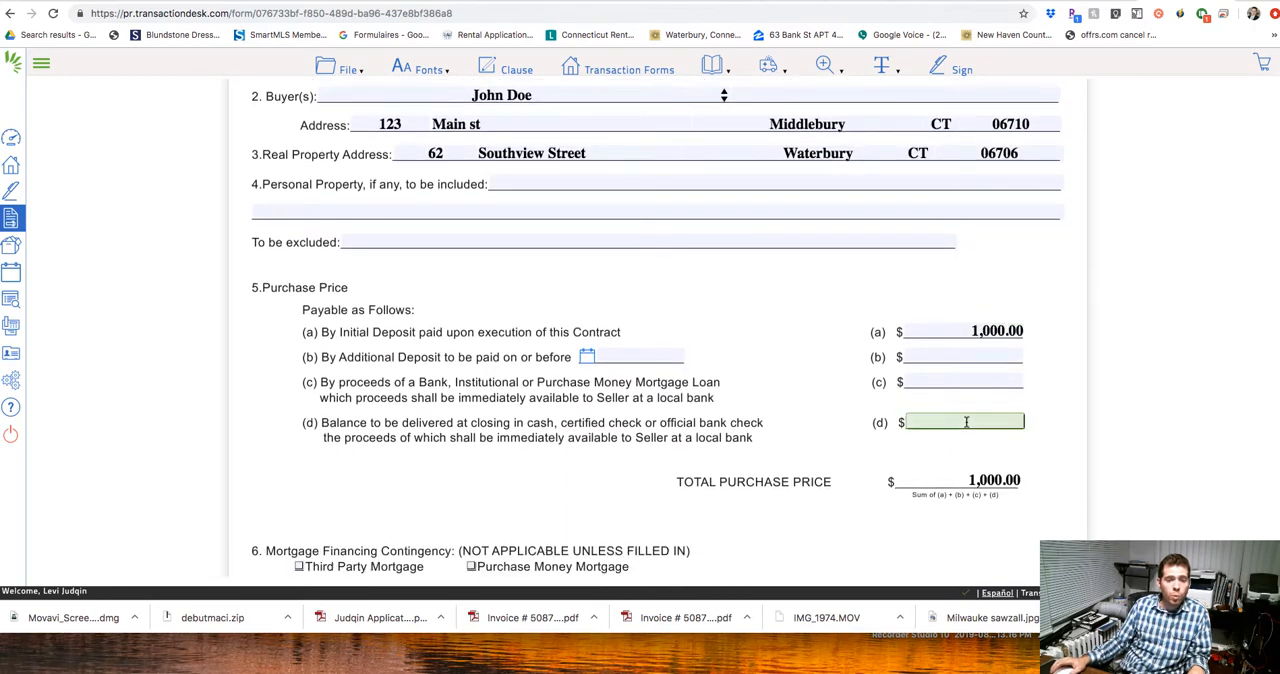
type("1")
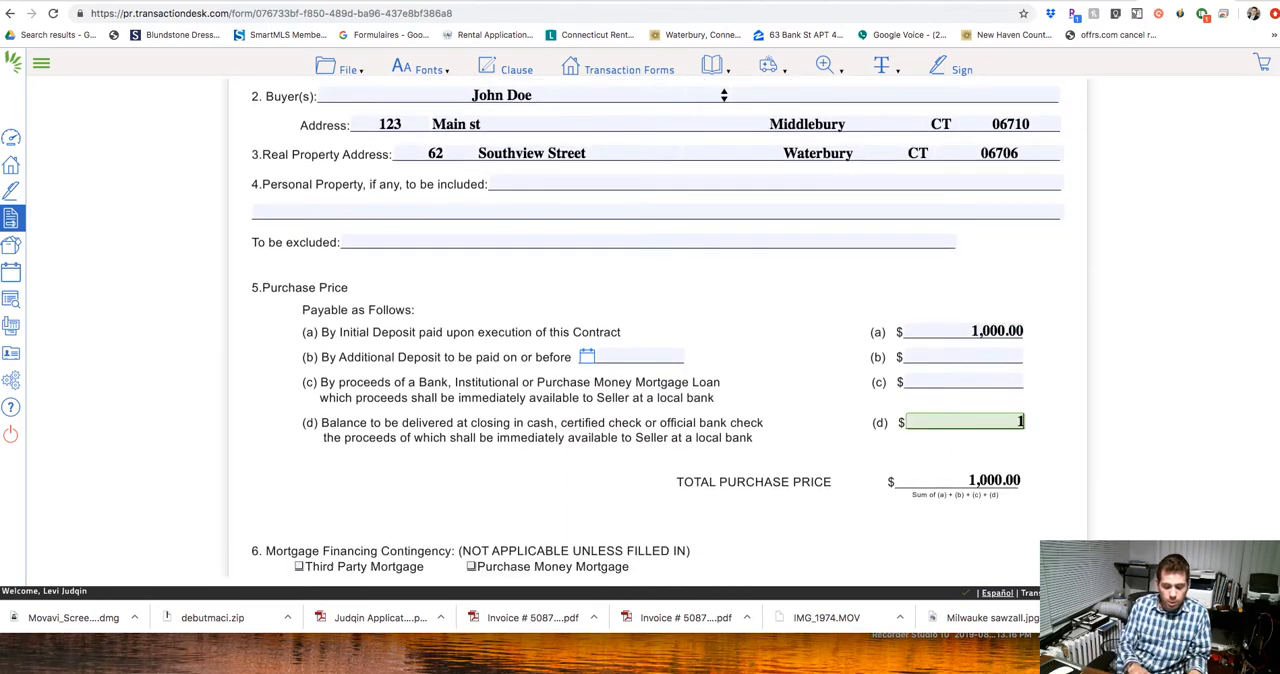
type("39000")
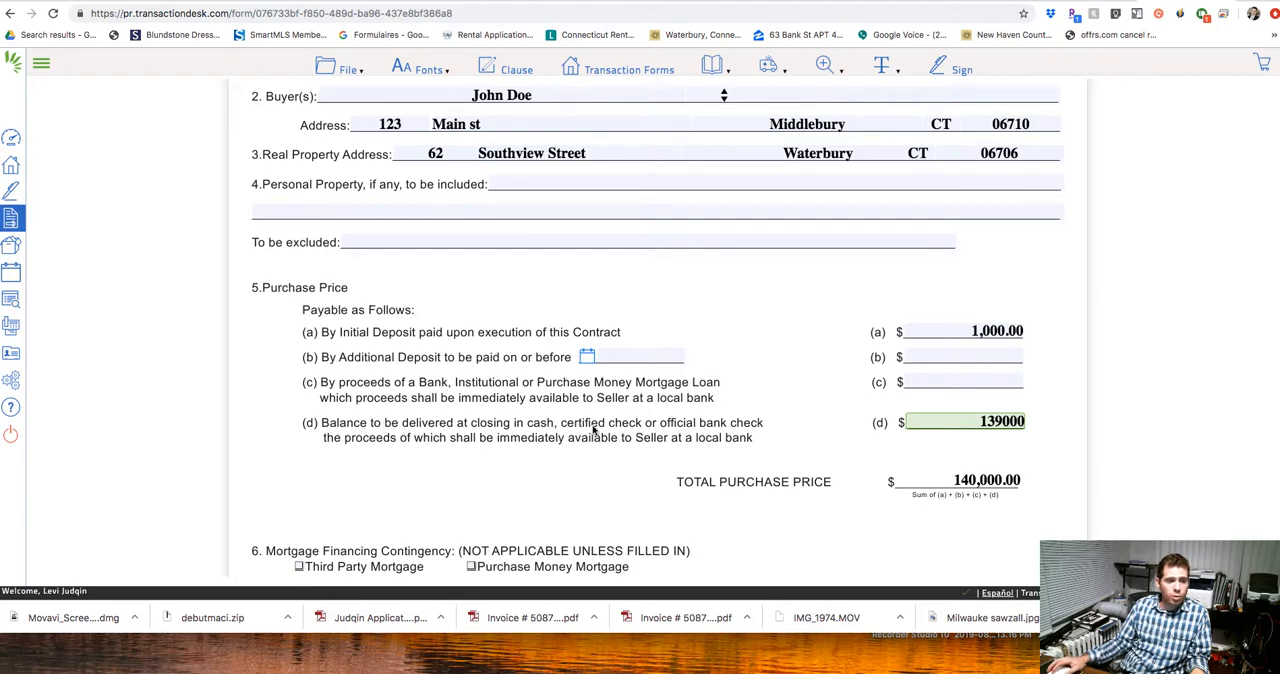
left_click(808, 449)
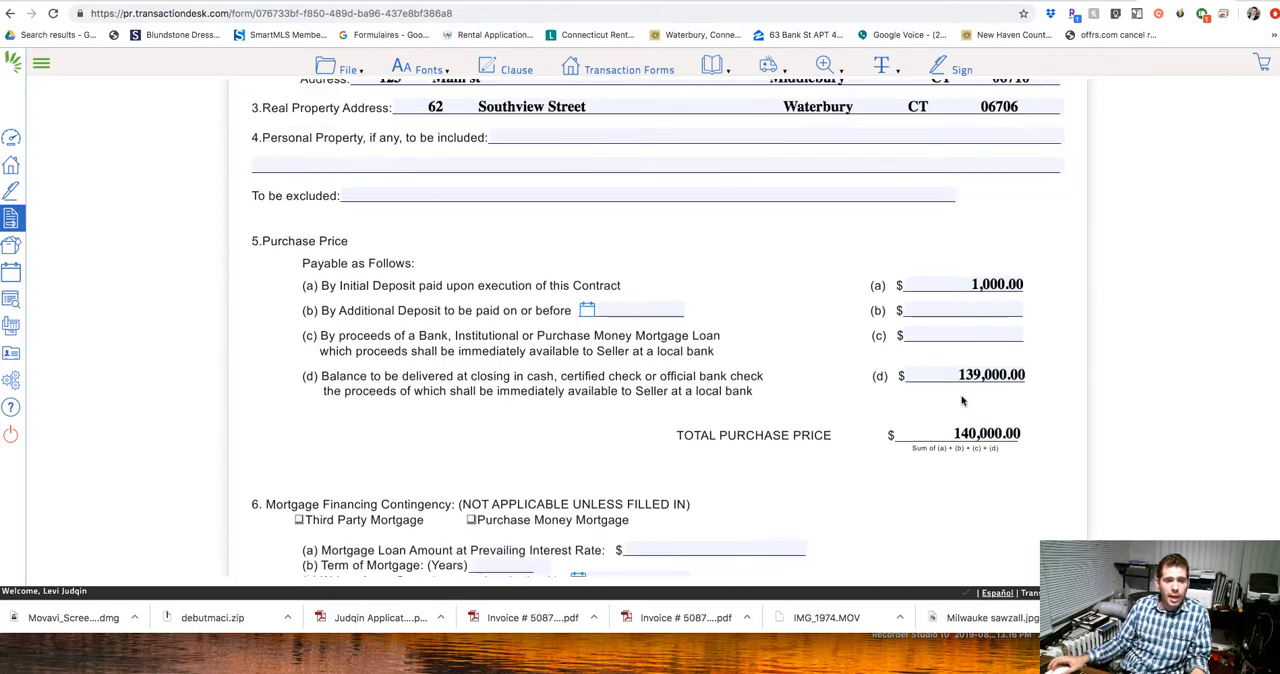
Enter N/A as the written loan commitment date, line 6(c), of the mortgage financing contingency.
scroll(962, 400, "down", 1)
scroll(985, 450, "down", 2)
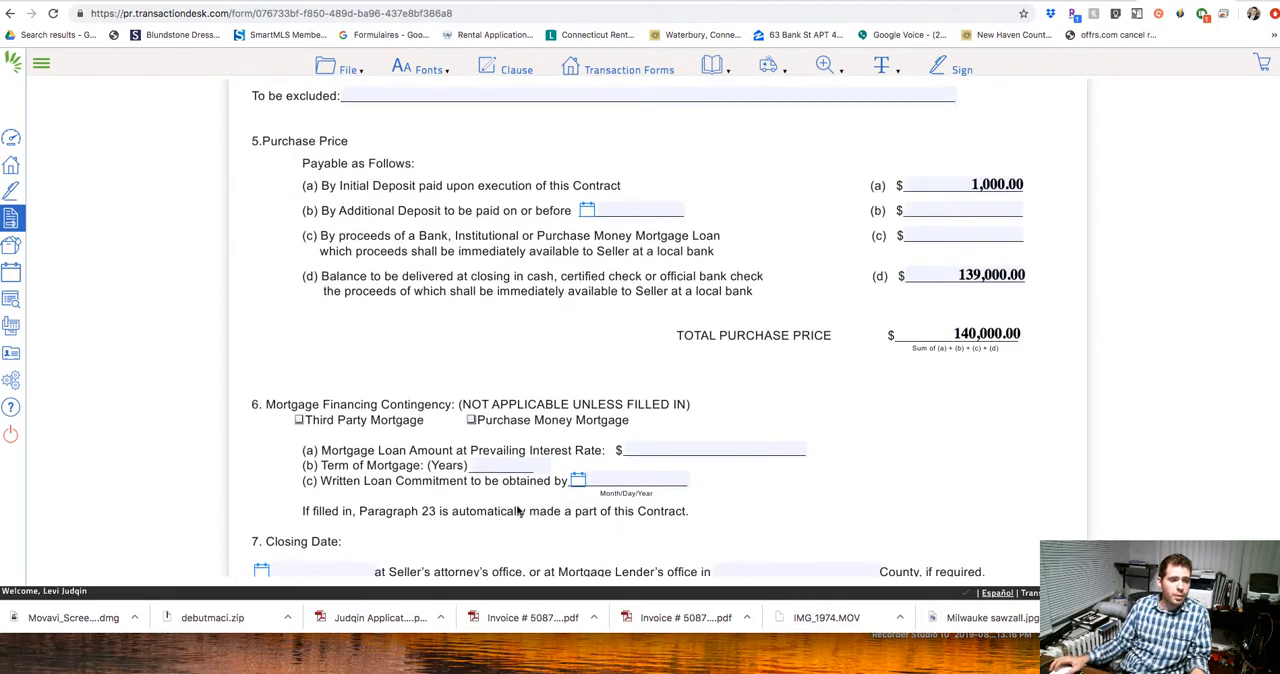
left_click(670, 450)
scroll(790, 470, "down", 1)
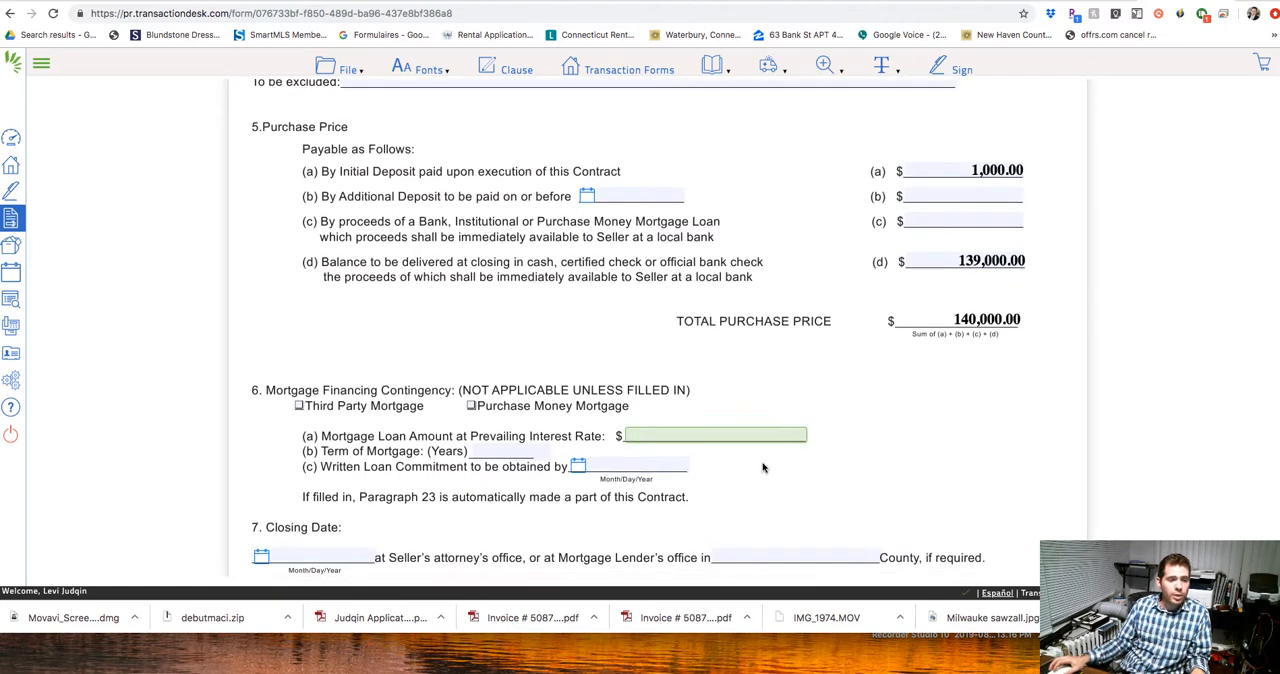
left_click(622, 436)
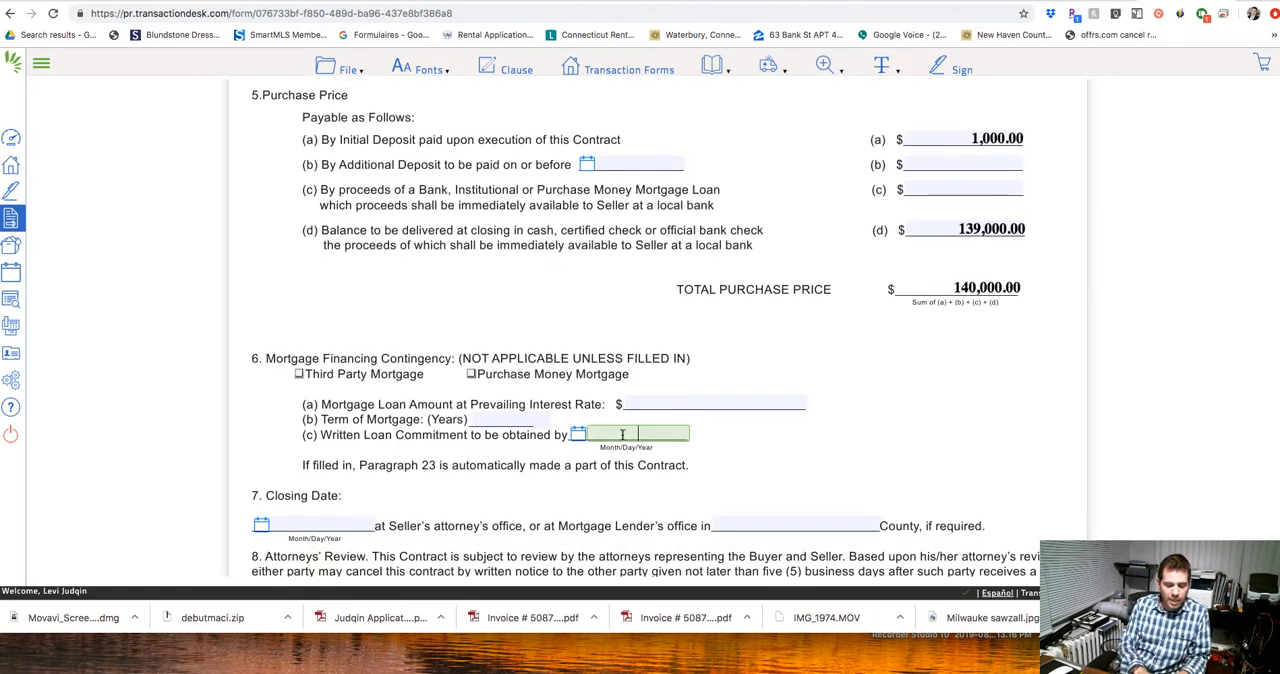
type("N/")
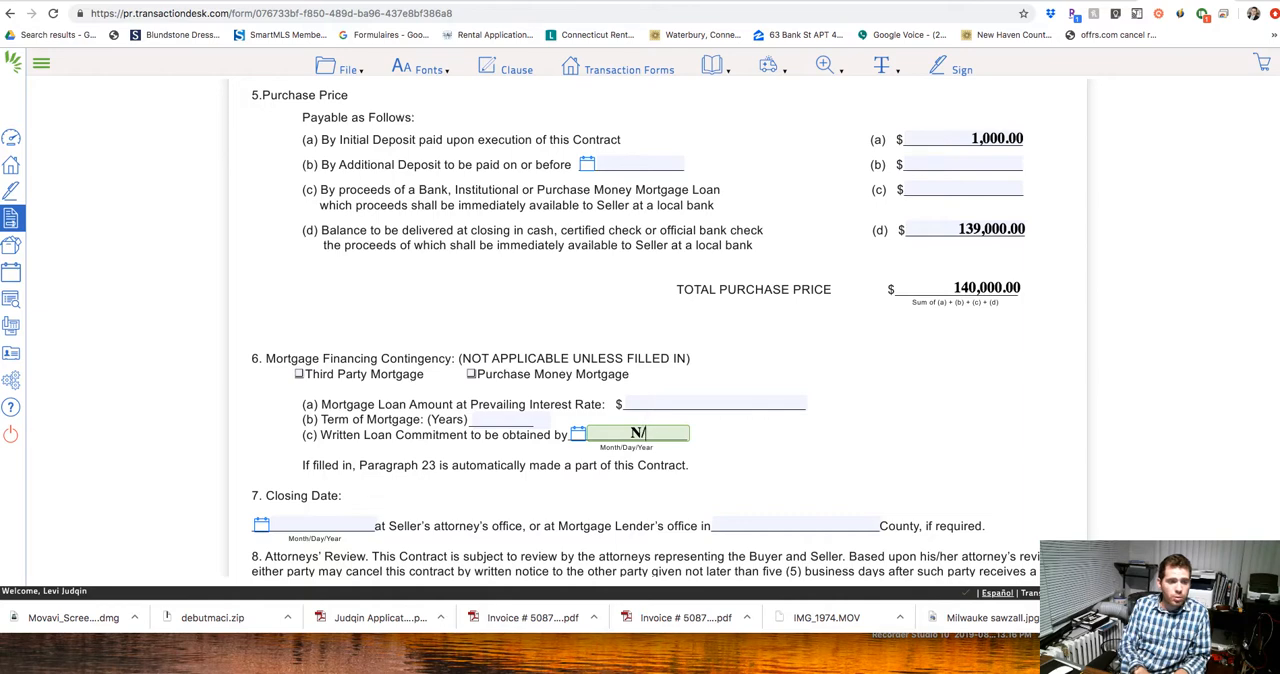
type("A")
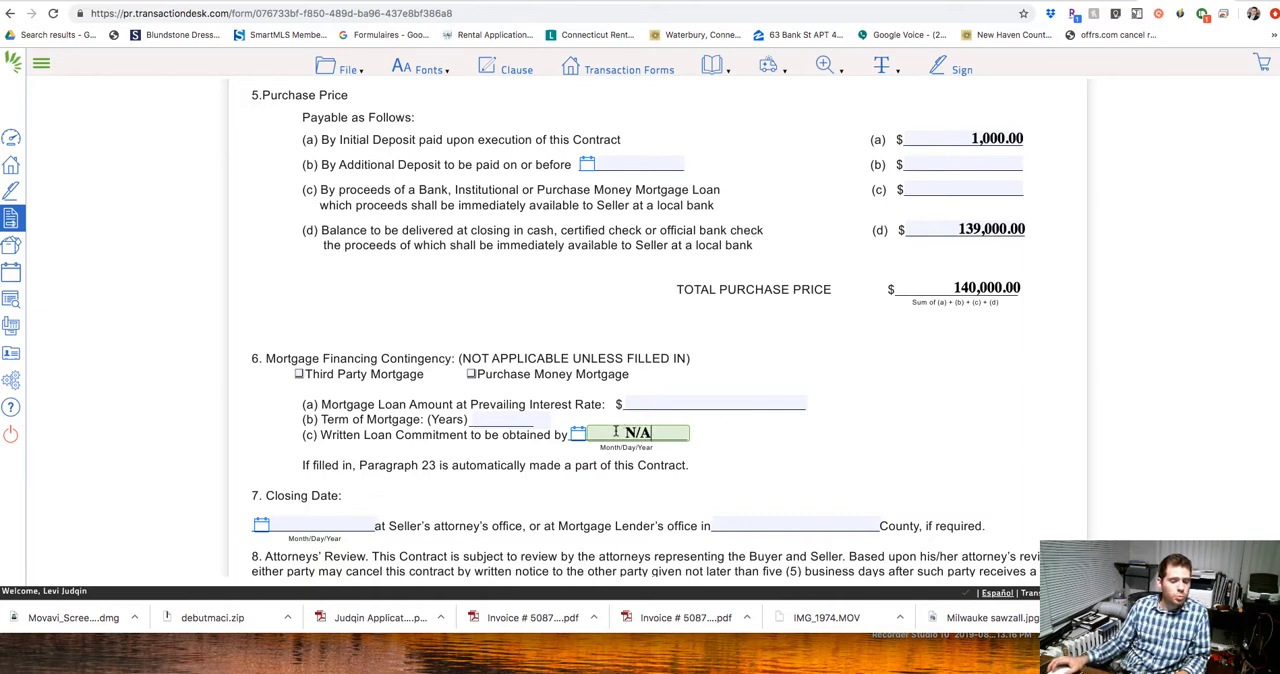
scroll(710, 438, "down", 1)
left_click(503, 380)
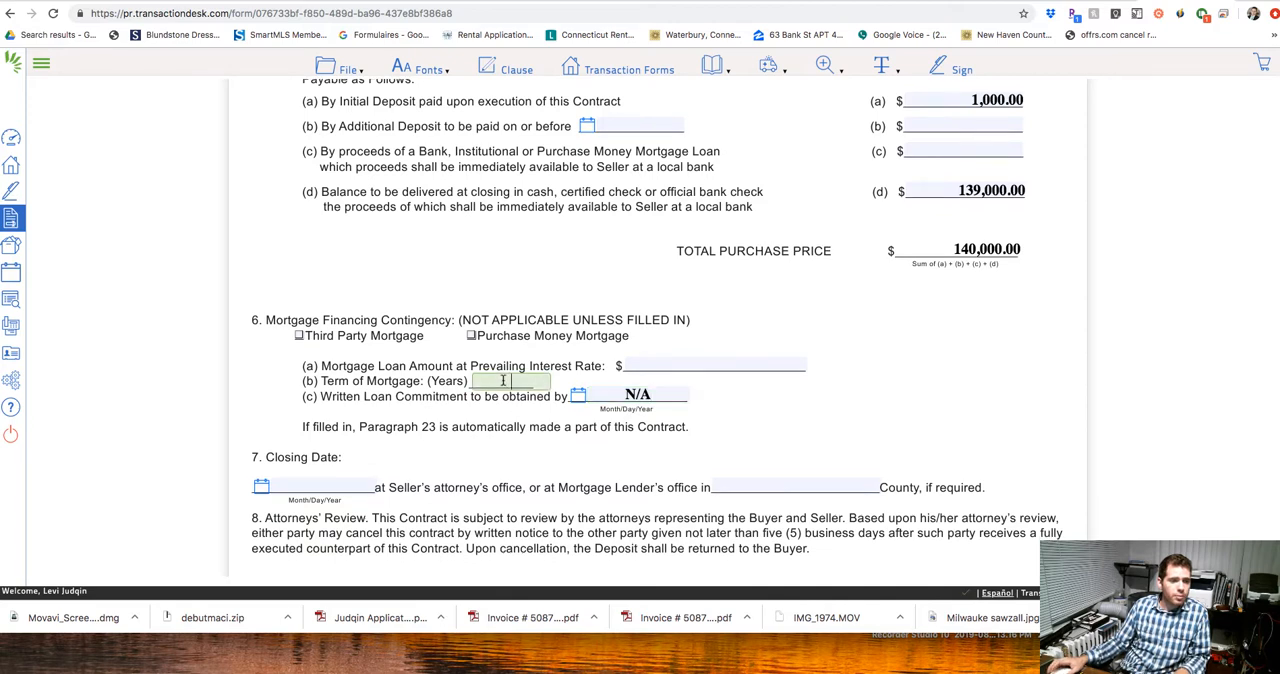
type("CA")
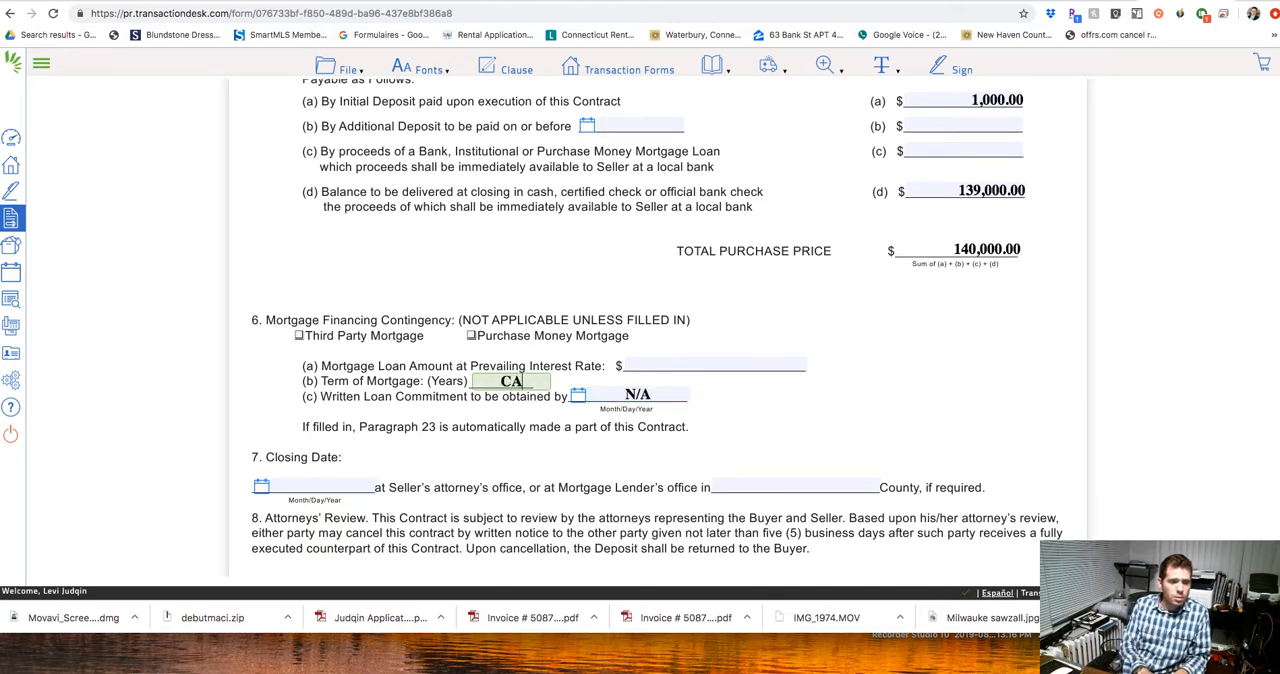
key("BackSpace")
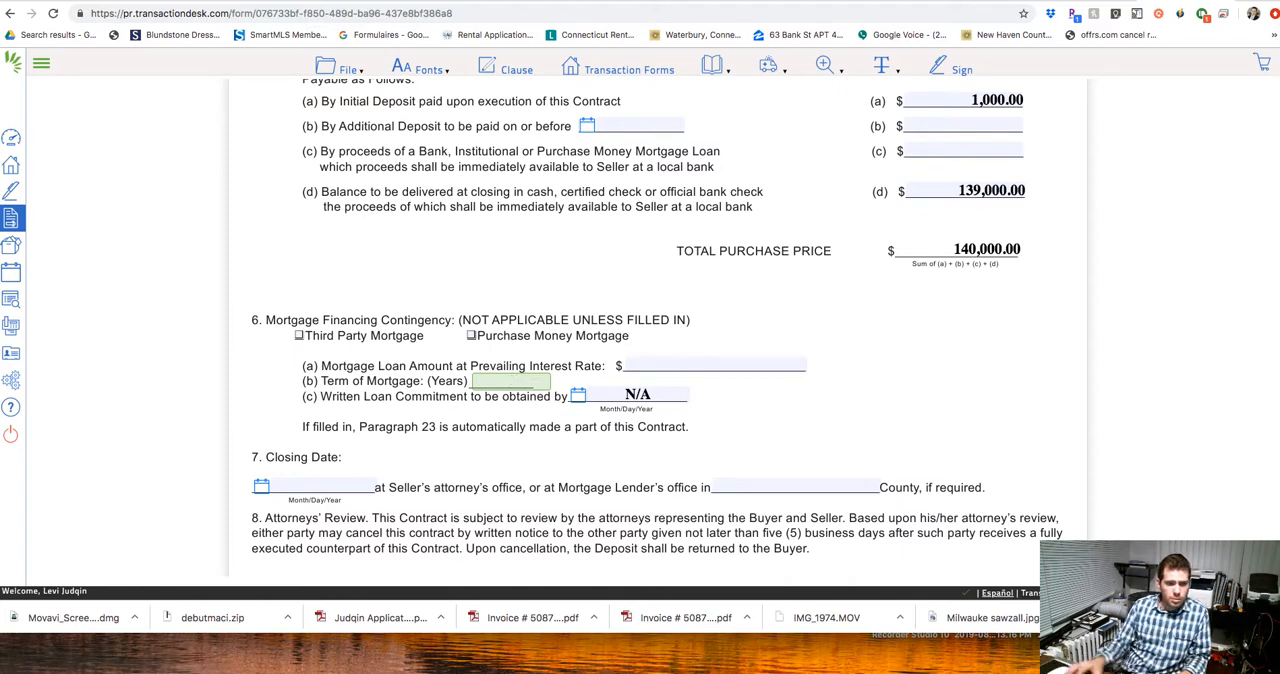
Set the written loan commitment, line 6(c), to Cash and the term of mortgage, line 6(b), to NA.
left_click(660, 395)
key("BackSpace")
key("BackSpace")
key("BackSpace")
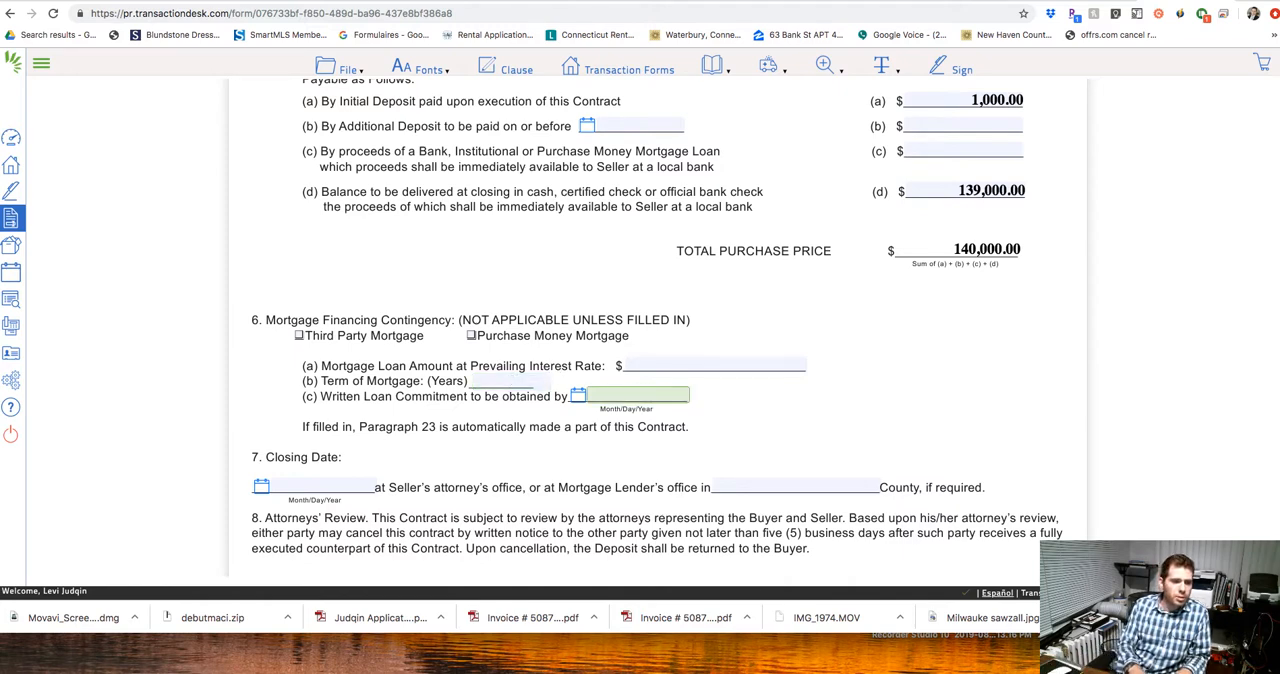
type("Cash")
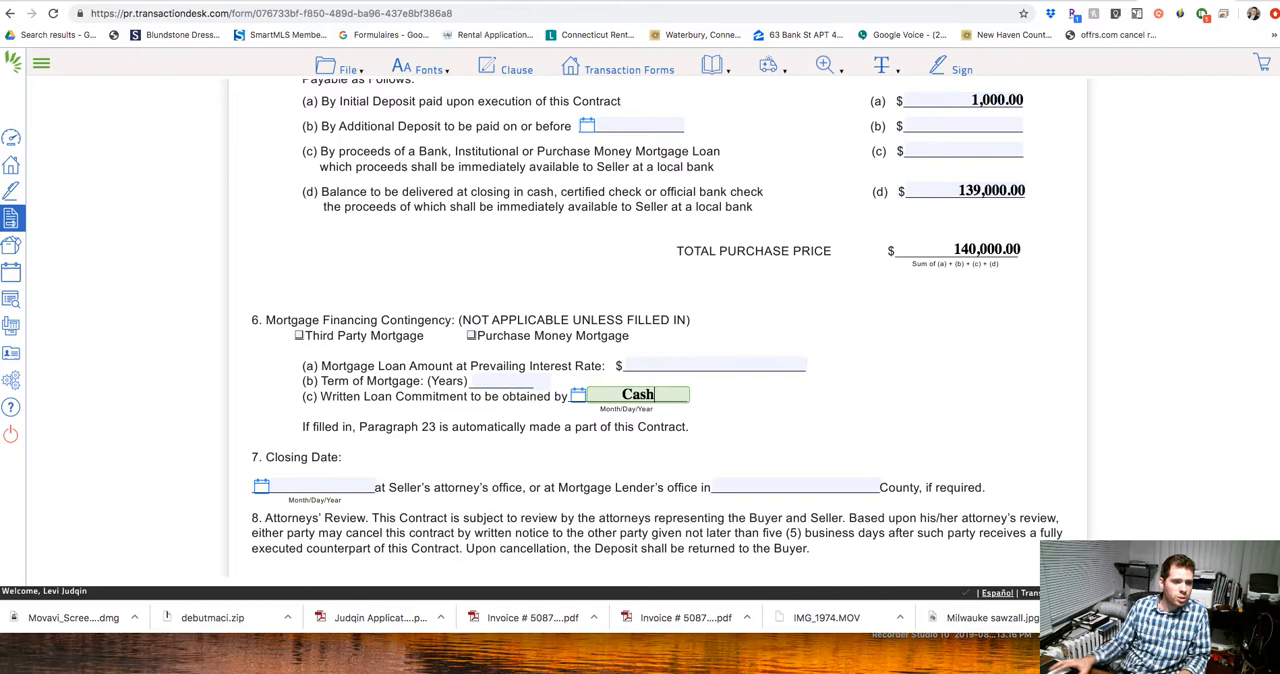
left_click(481, 381)
type("NA")
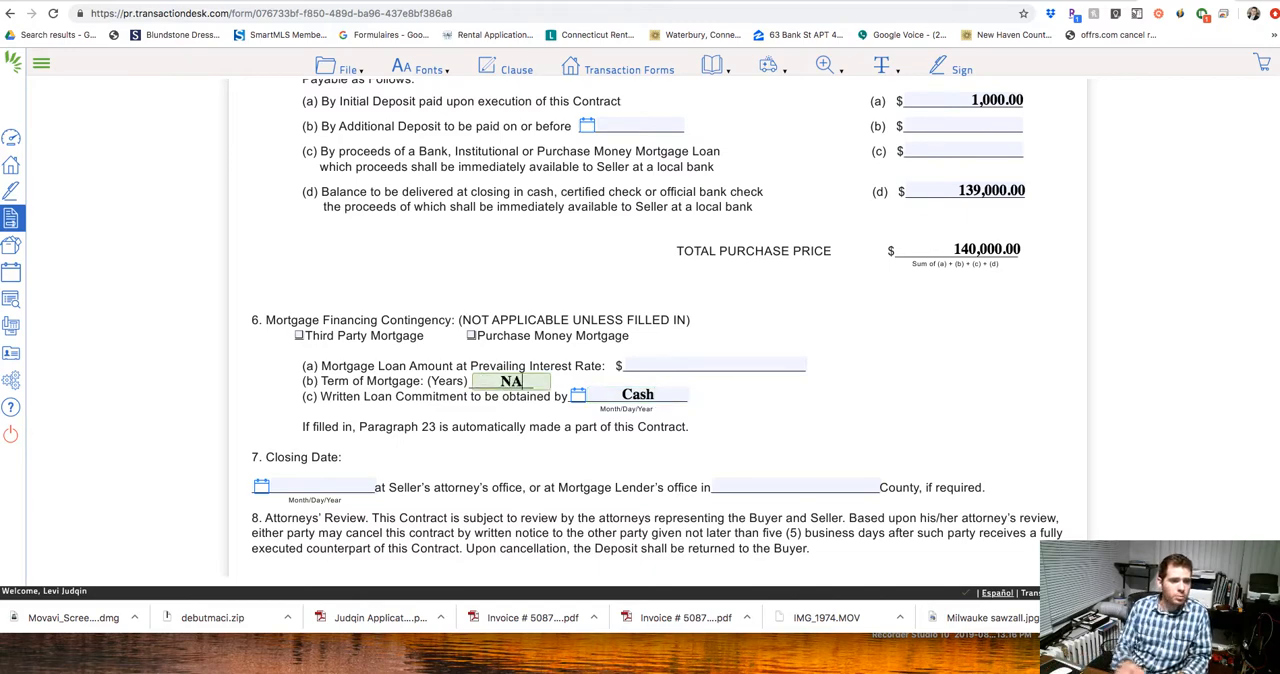
Set the closing date in section 7 to 09/23/2019.
scroll(277, 384, "down", 2)
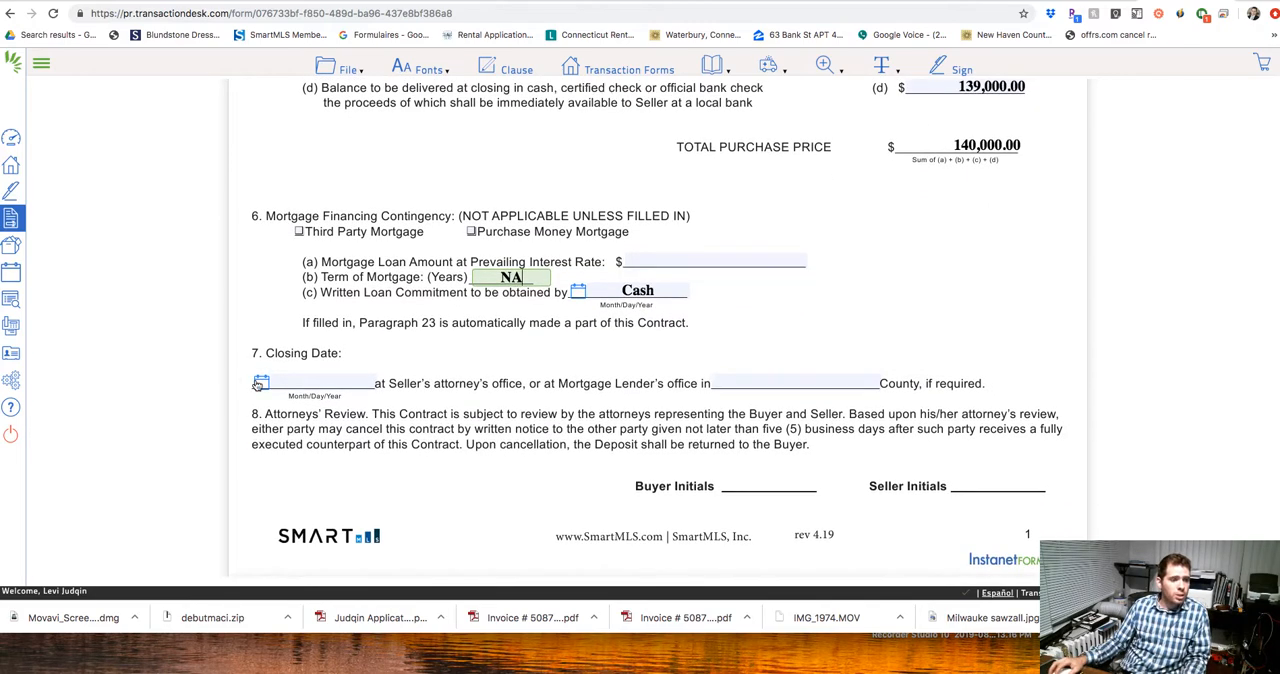
left_click(259, 383)
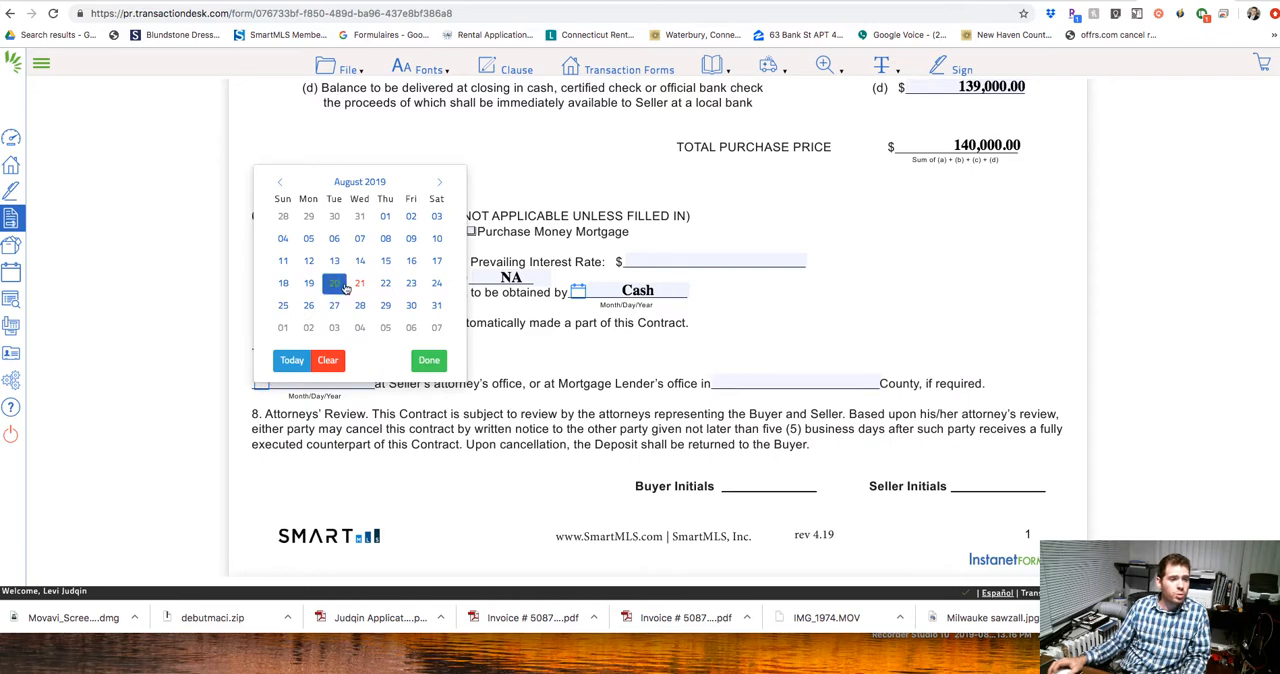
left_click(439, 186)
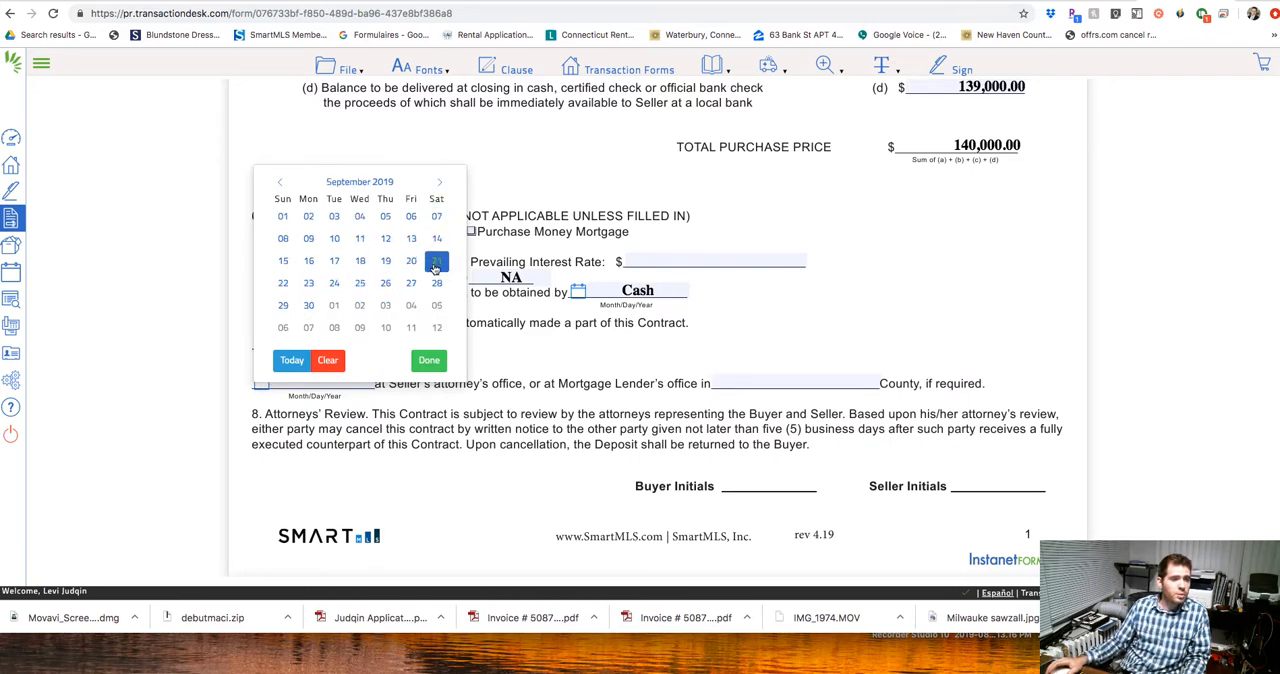
left_click(313, 287)
Set the real estate contract date in the page 2 header to 08/21/2019.
scroll(642, 271, "down", 2)
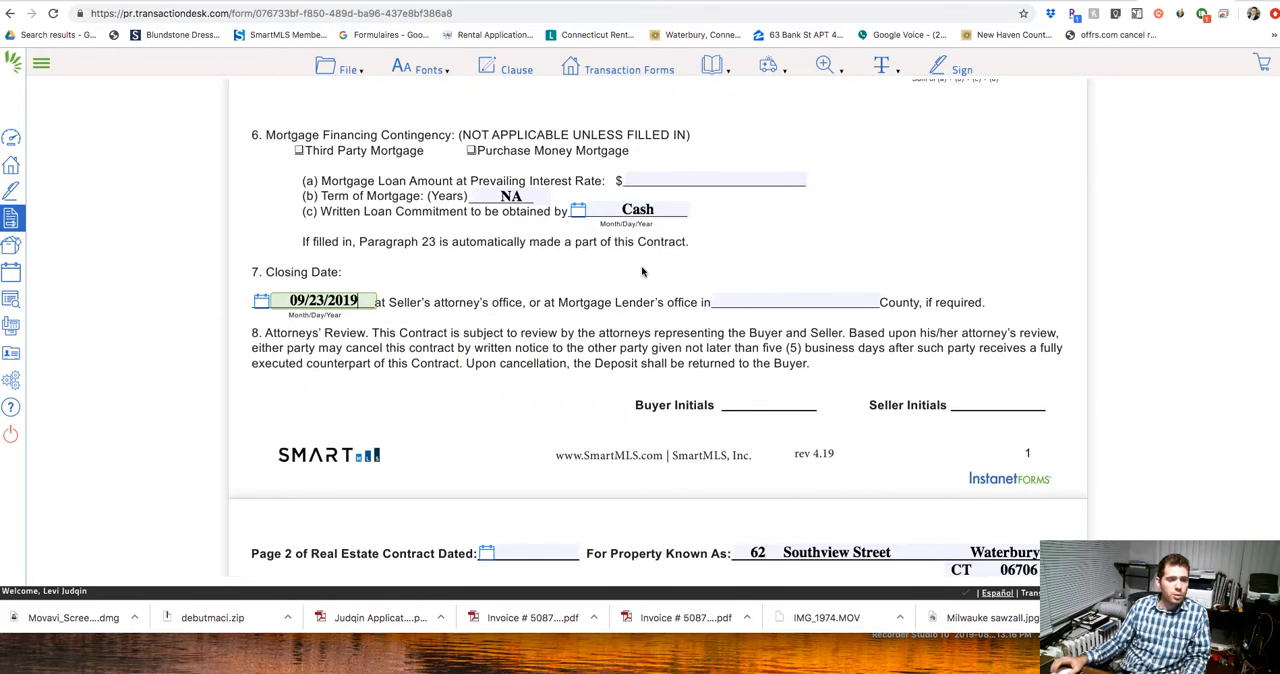
scroll(642, 271, "down", 5)
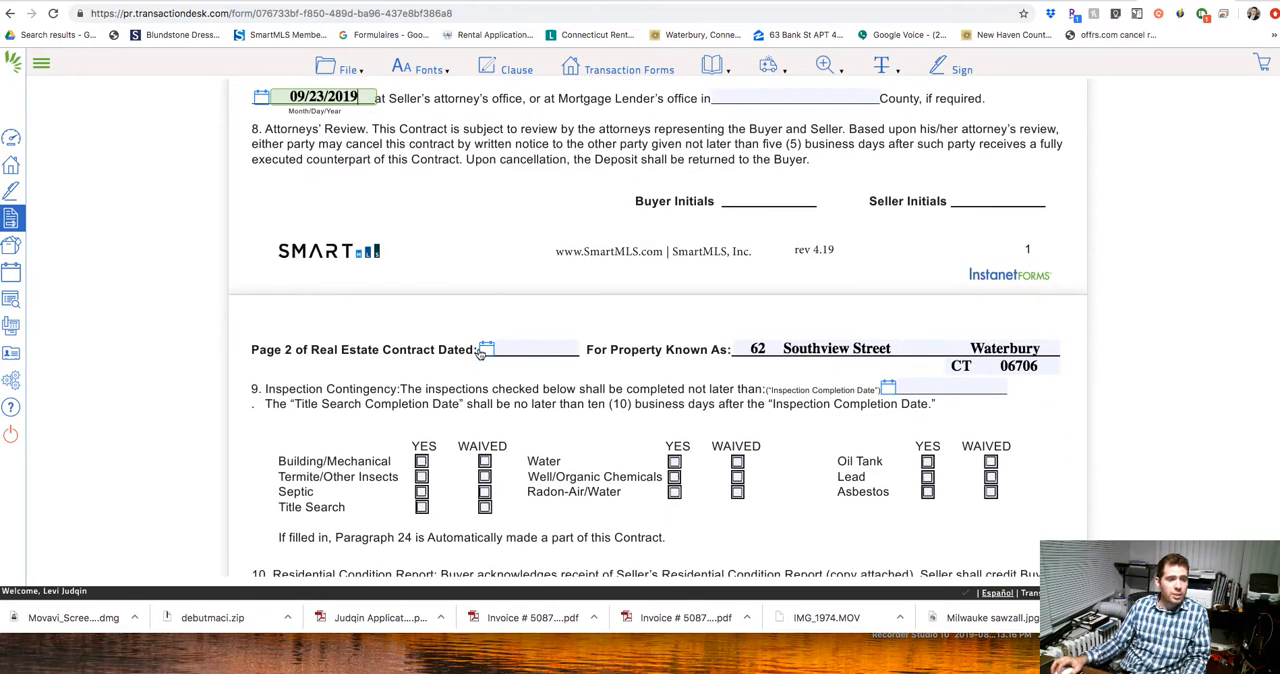
left_click(485, 350)
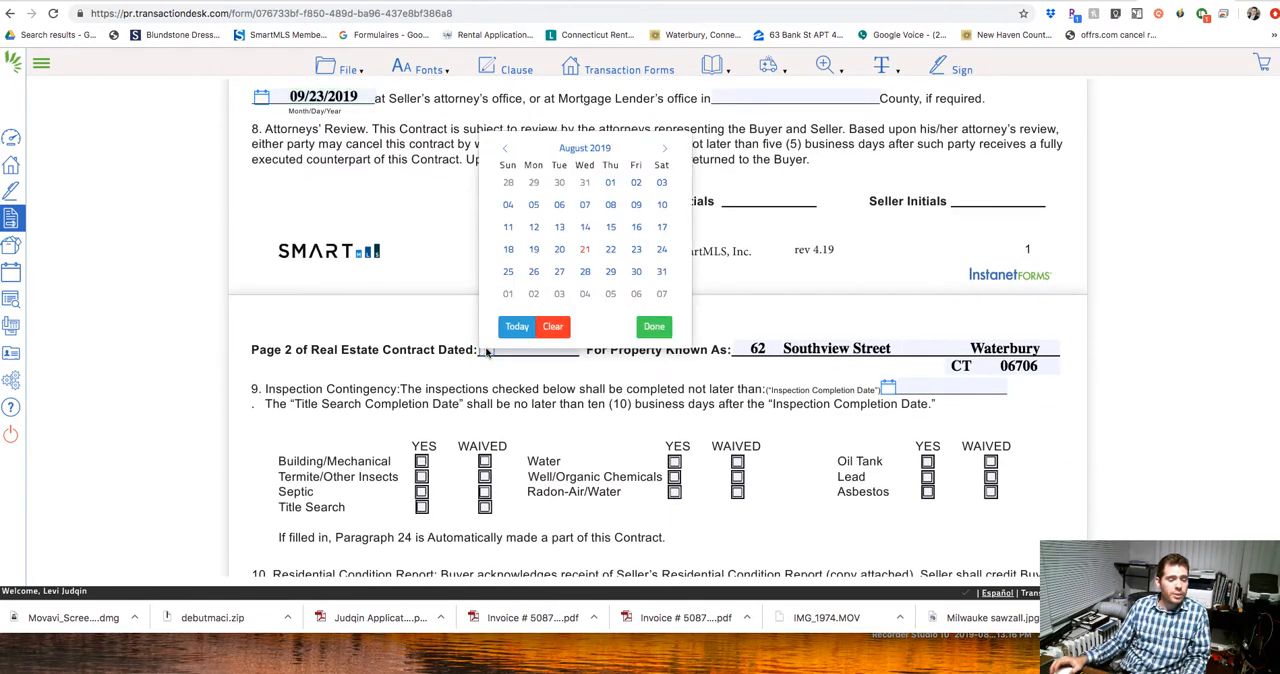
left_click(585, 250)
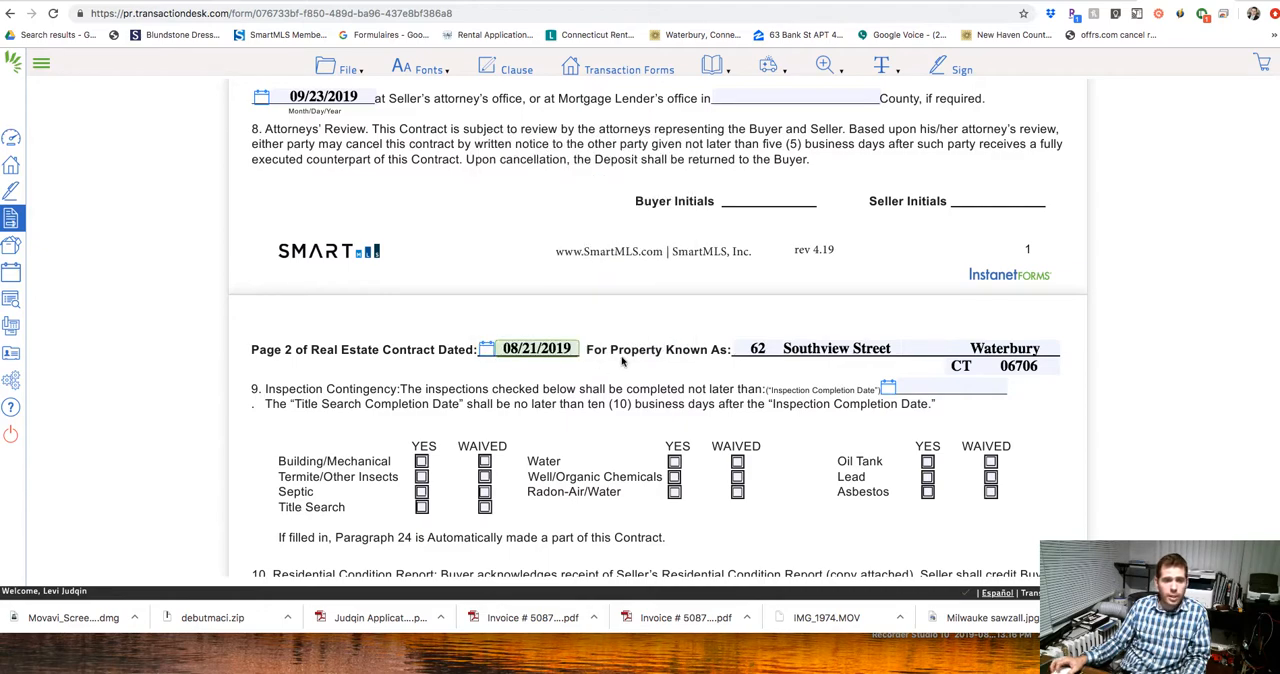
Set the inspection completion date in section 9 to 09/12/2019.
scroll(700, 360, "down", 1)
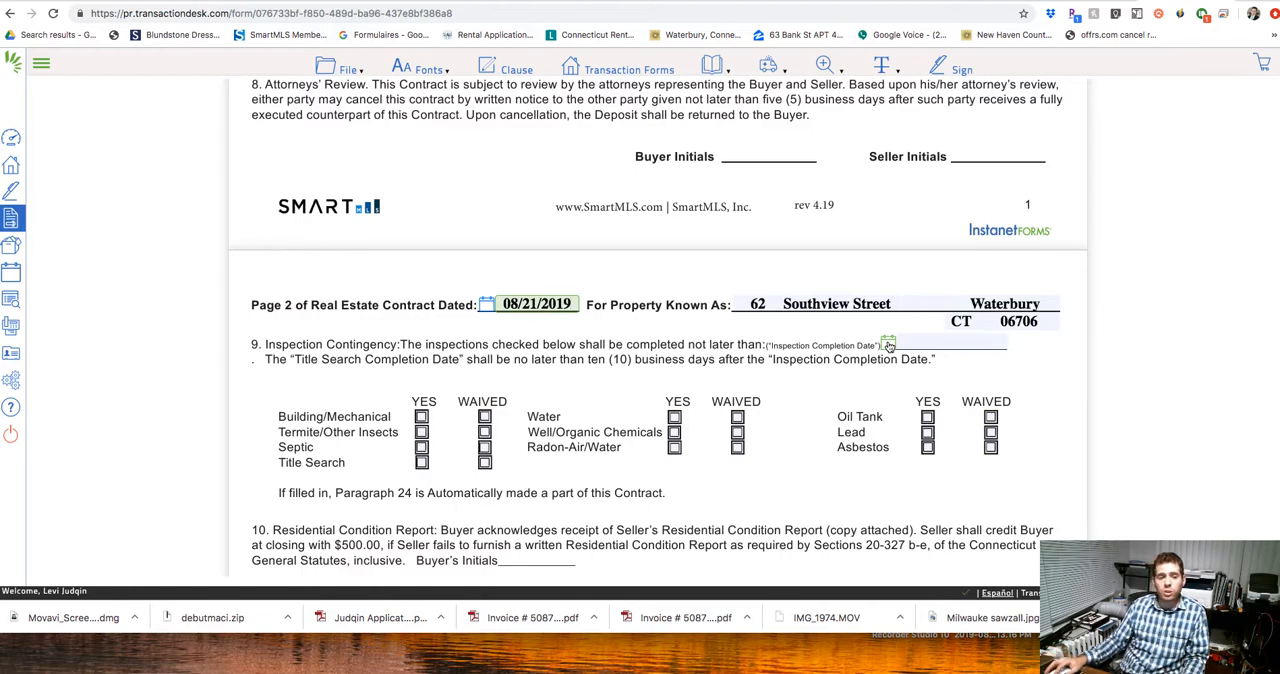
left_click(888, 345)
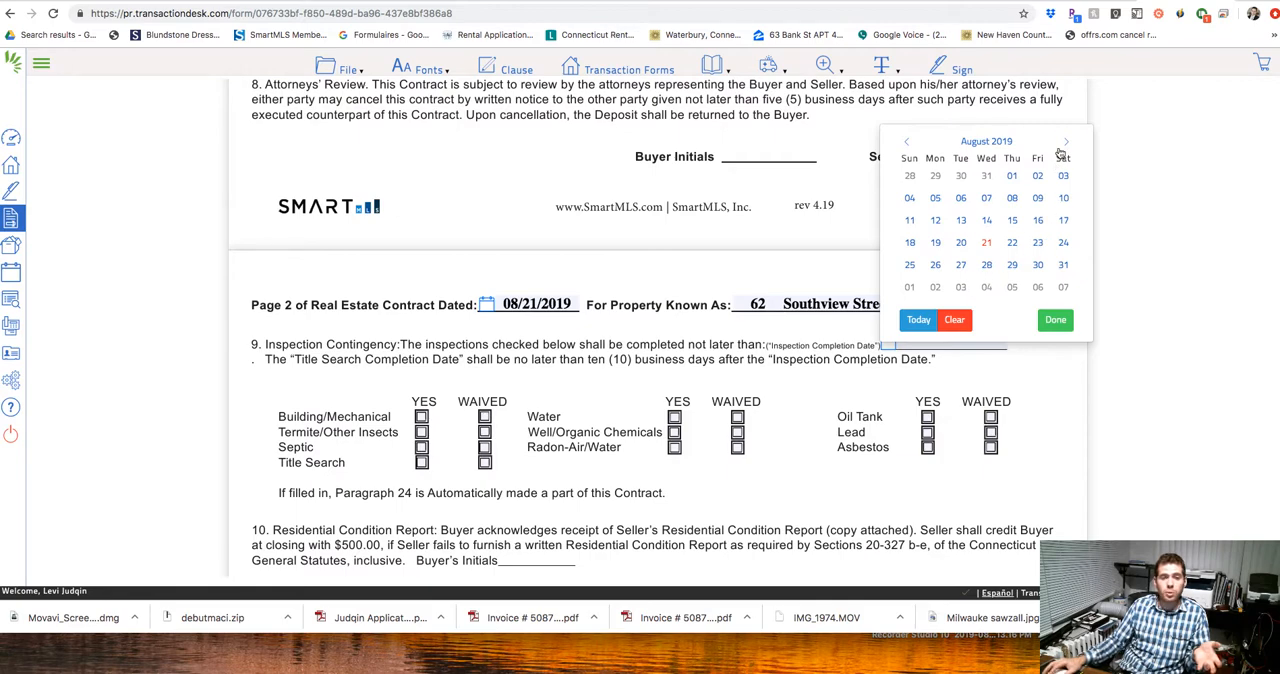
left_click(1065, 144)
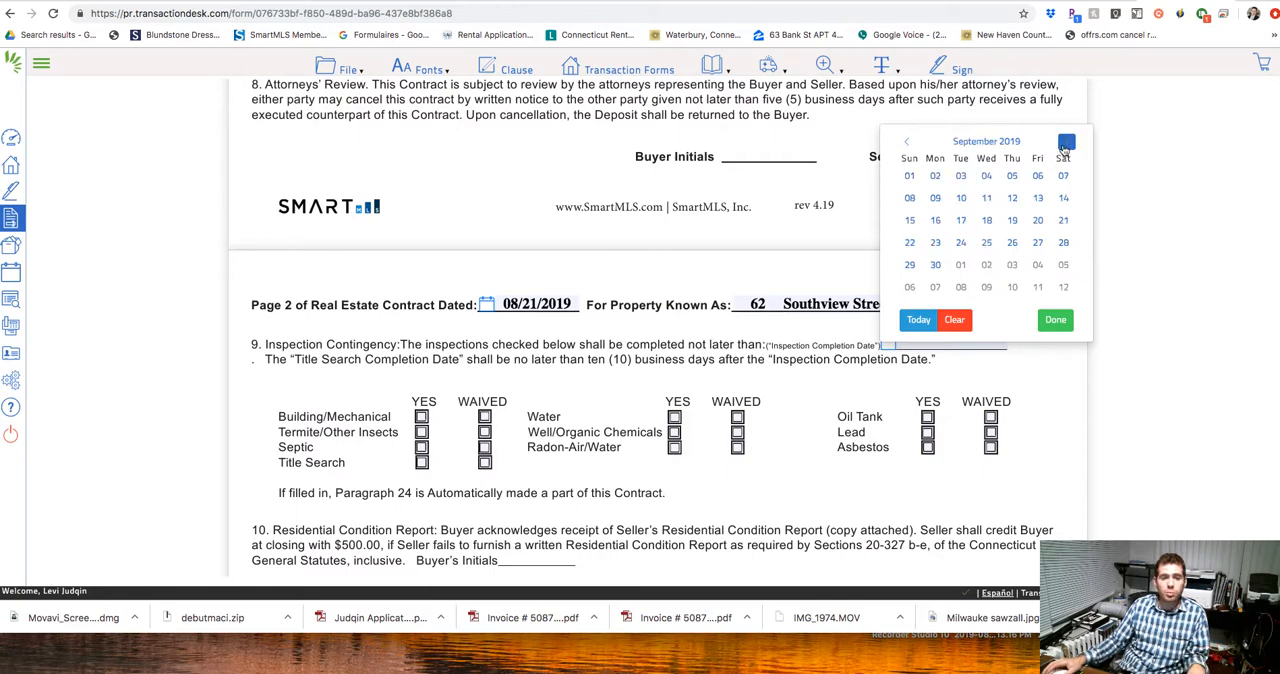
left_click(1012, 199)
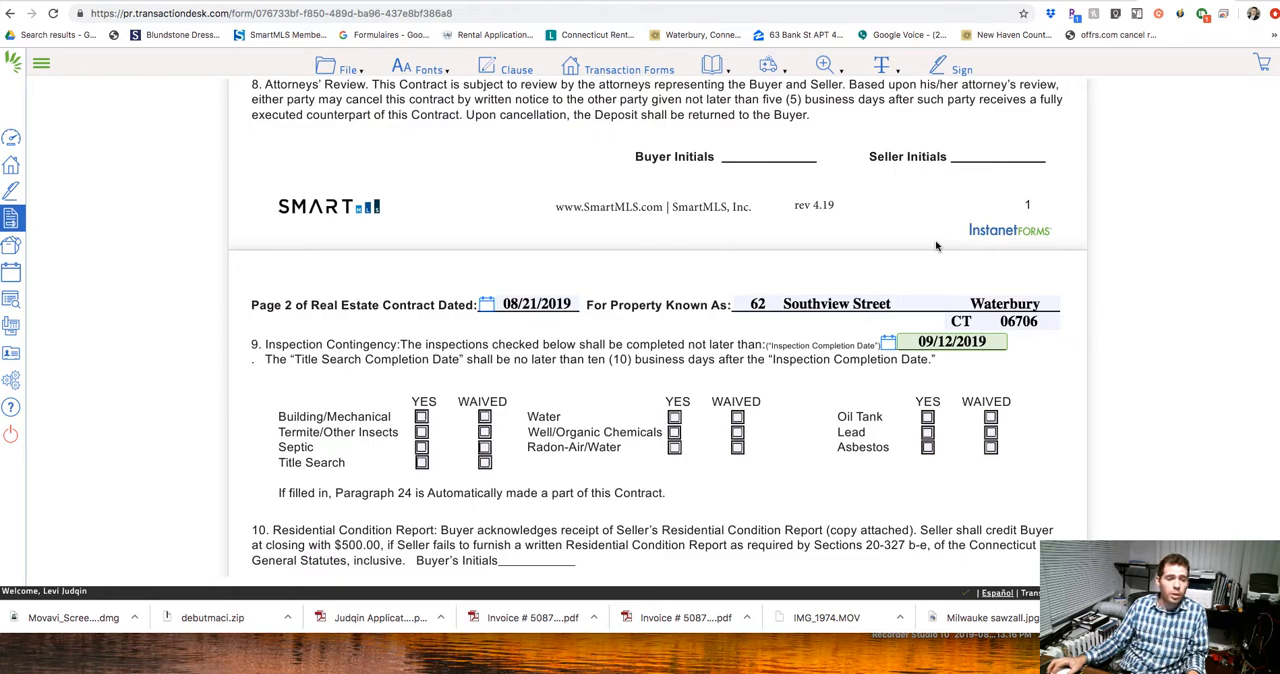
In section 9, mark Building/Mechanical, Termite/Other Insects and Title Search as YES, and Septic as WAIVED.
scroll(936, 246, "down", 2)
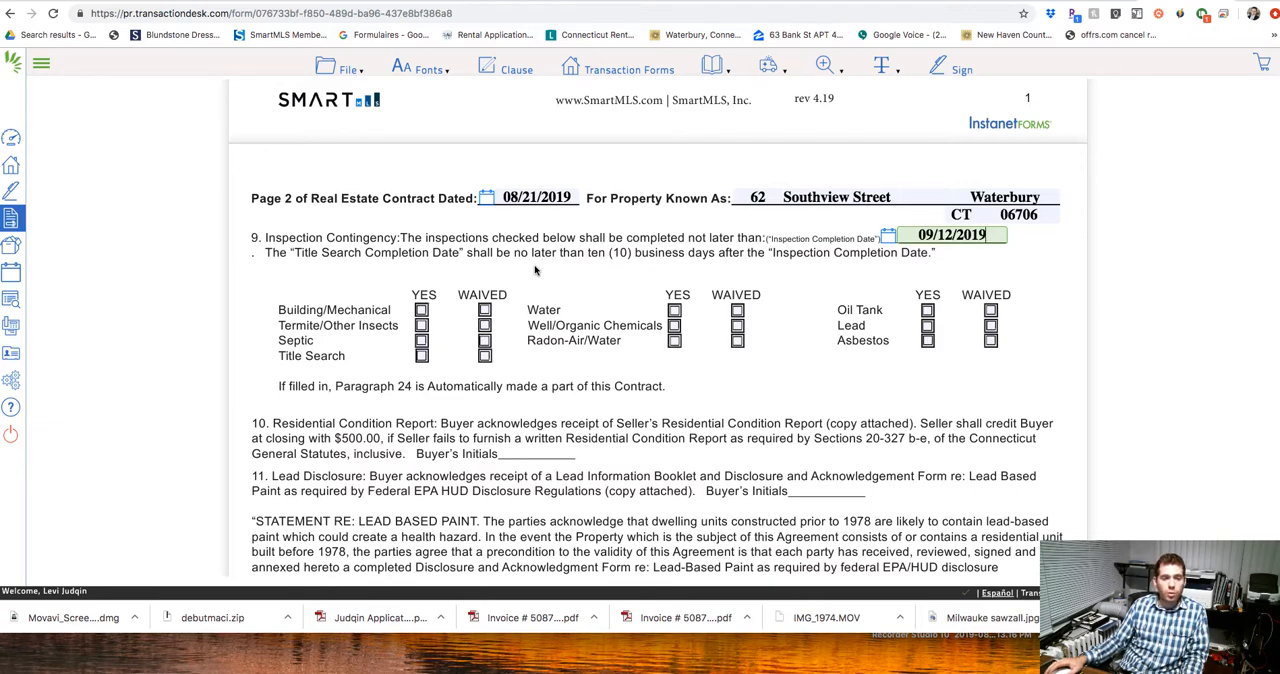
left_click(421, 311)
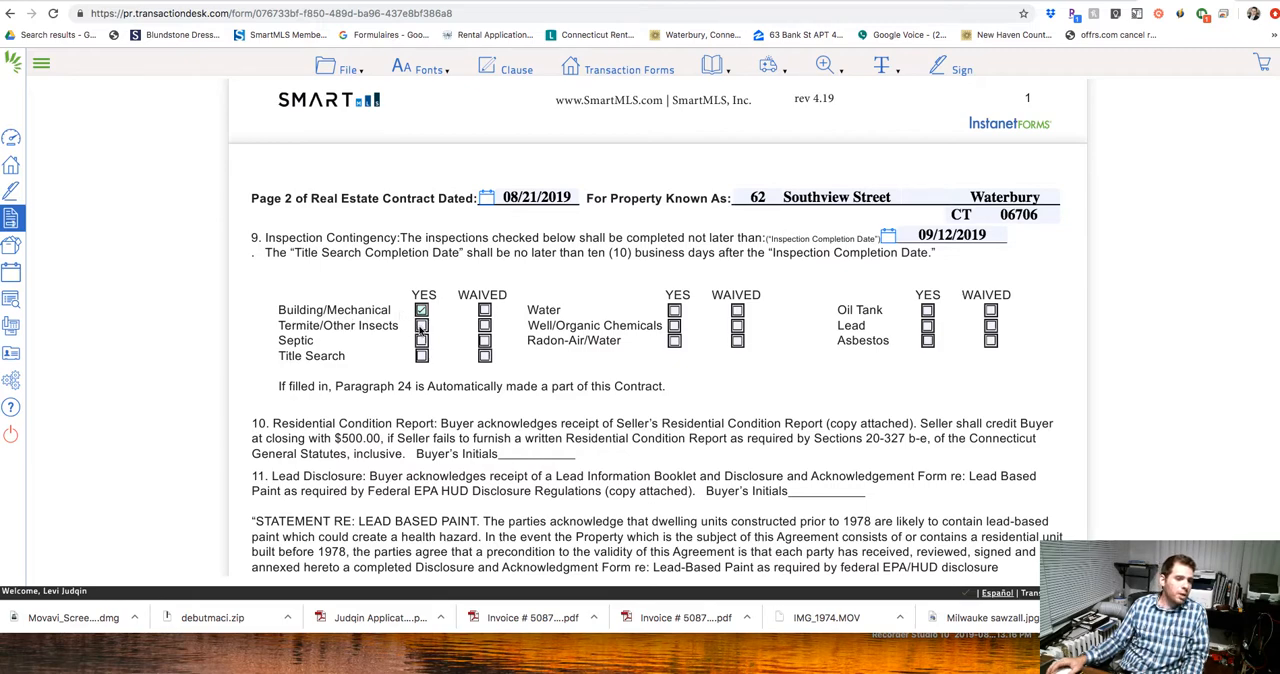
left_click(421, 326)
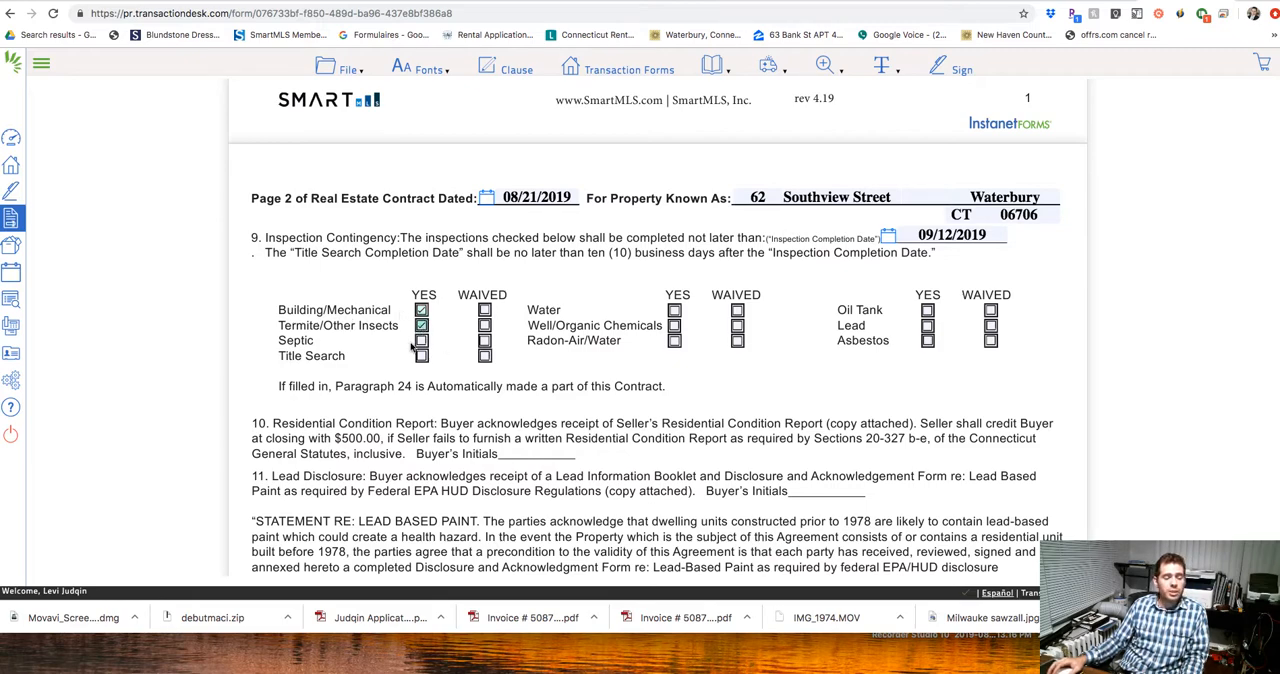
left_click(484, 341)
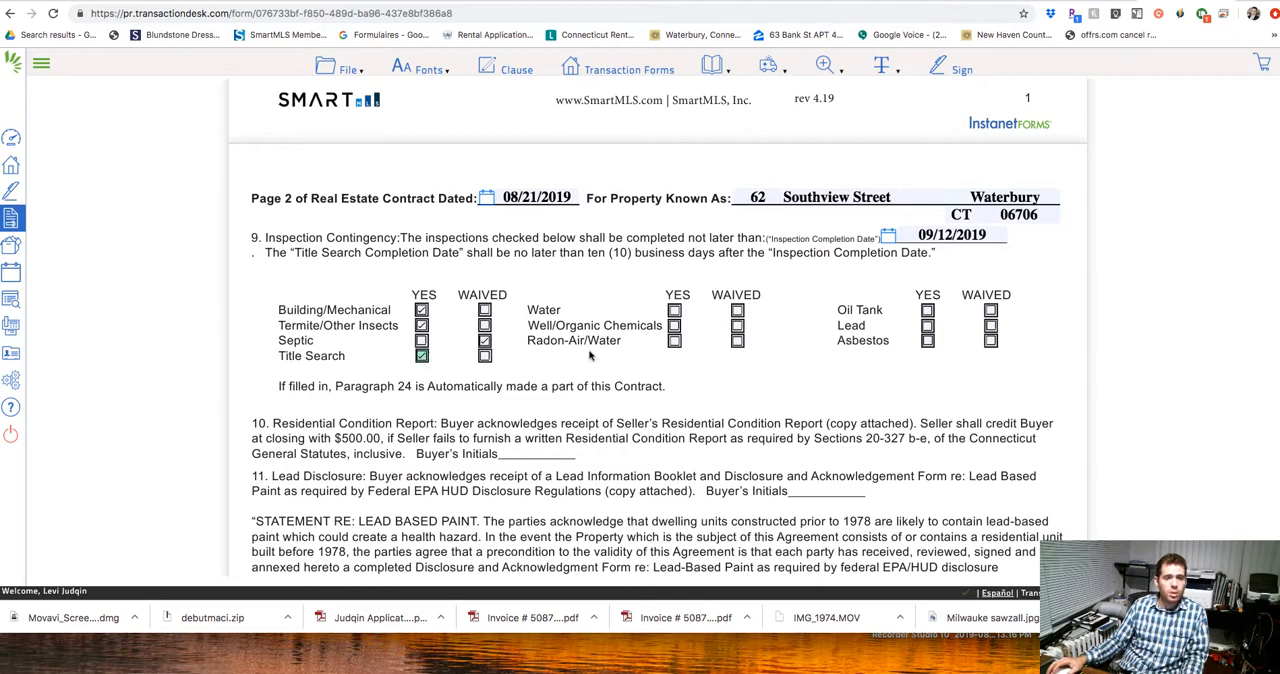
Mark Water and Well/Organic Chemicals as WAIVED, and Radon-Air/Water, Oil Tank, Lead and Asbestos as YES.
left_click(738, 311)
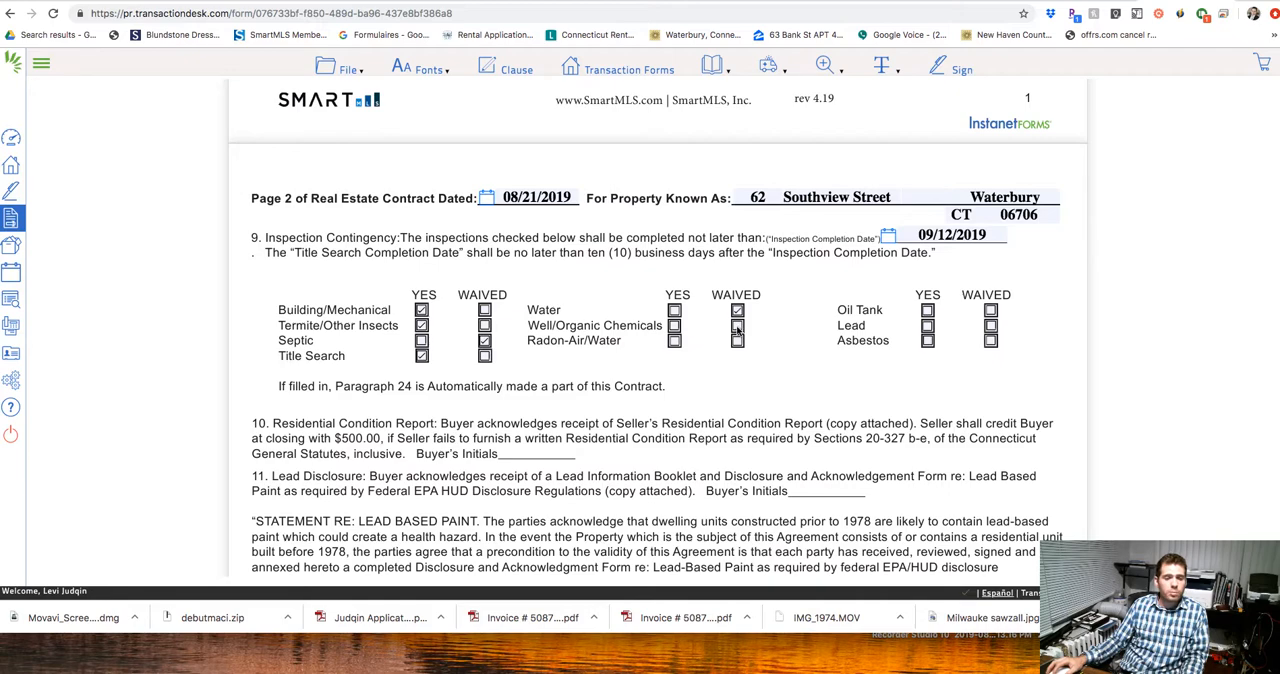
left_click(737, 326)
left_click(674, 341)
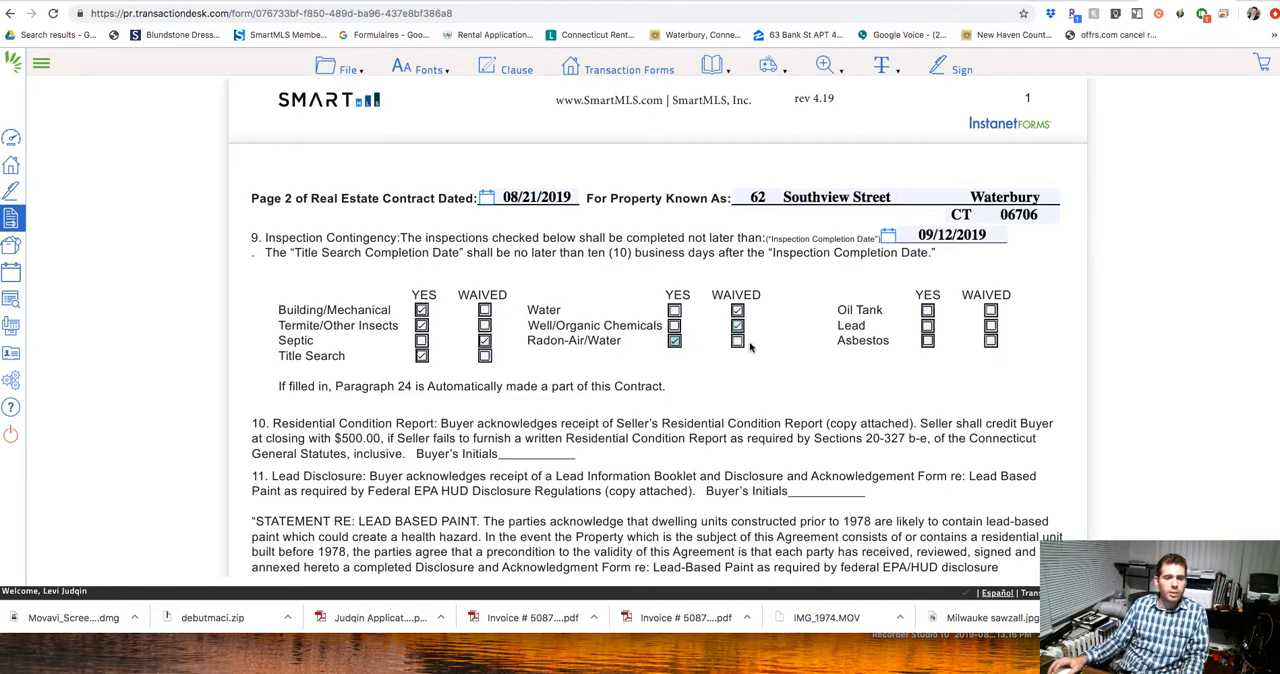
left_click(928, 311)
left_click(928, 326)
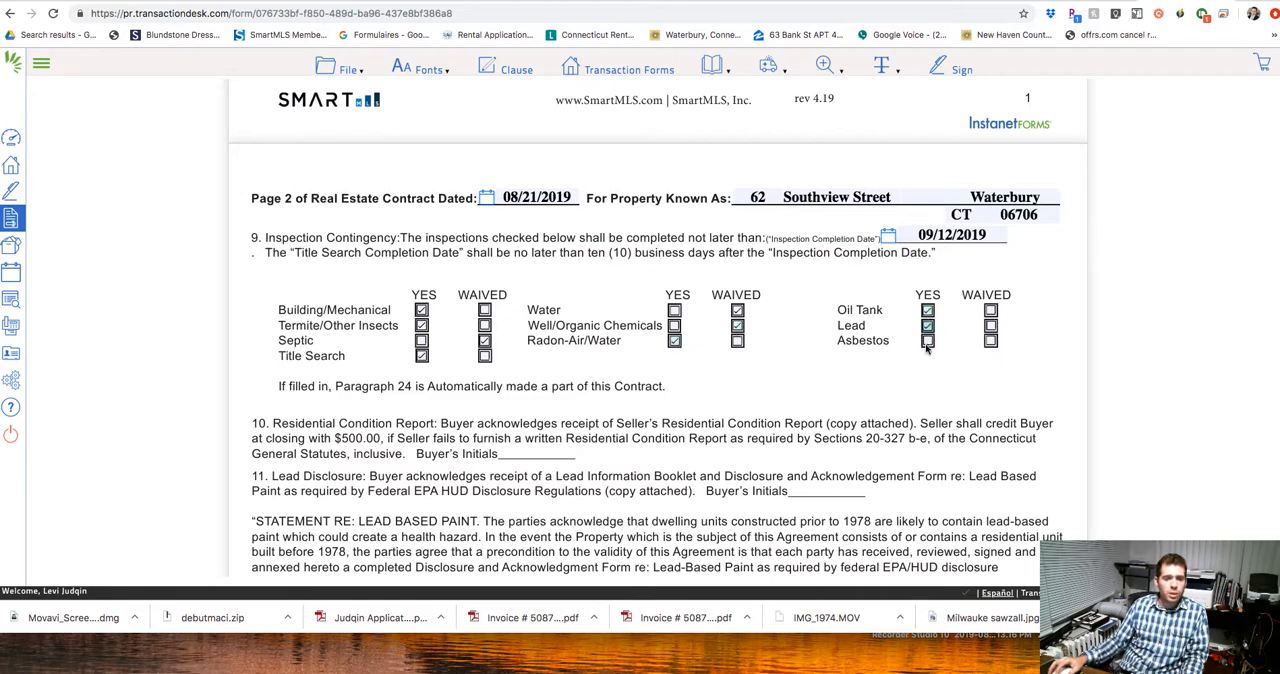
left_click(928, 341)
Enter "This is As IS" as the additional terms and/or seller concessions in section 14.
scroll(870, 347, "down", 1)
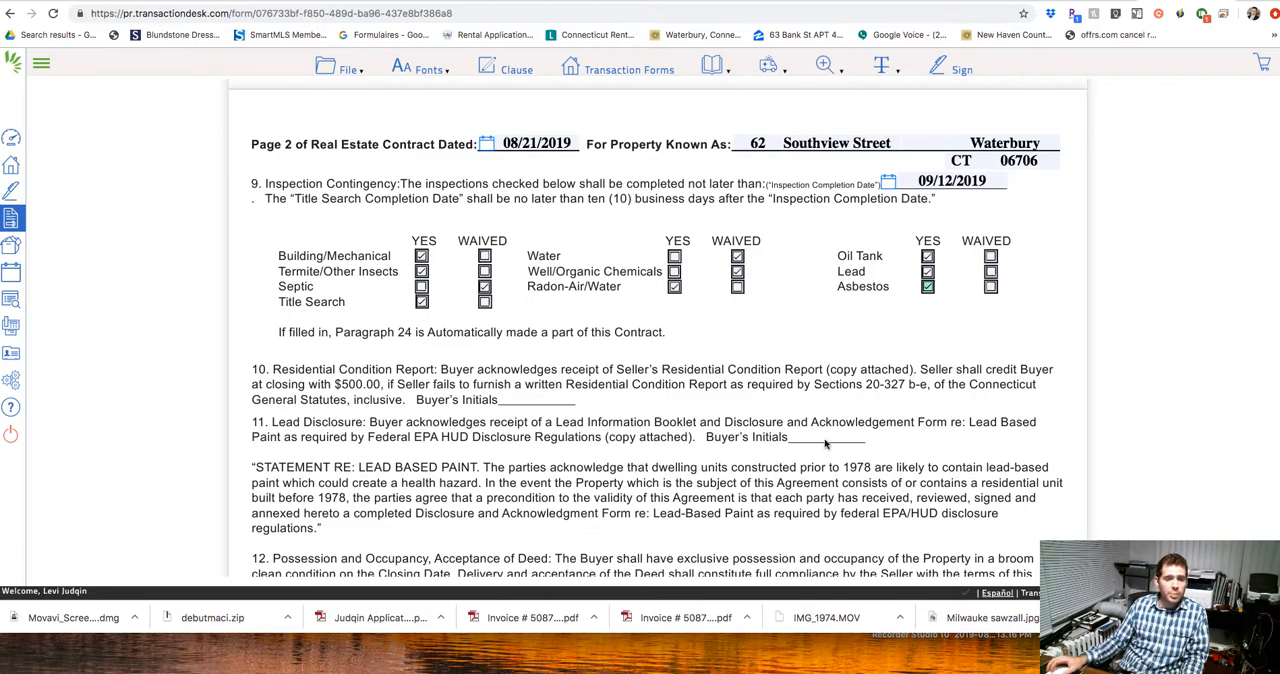
scroll(825, 444, "down", 5)
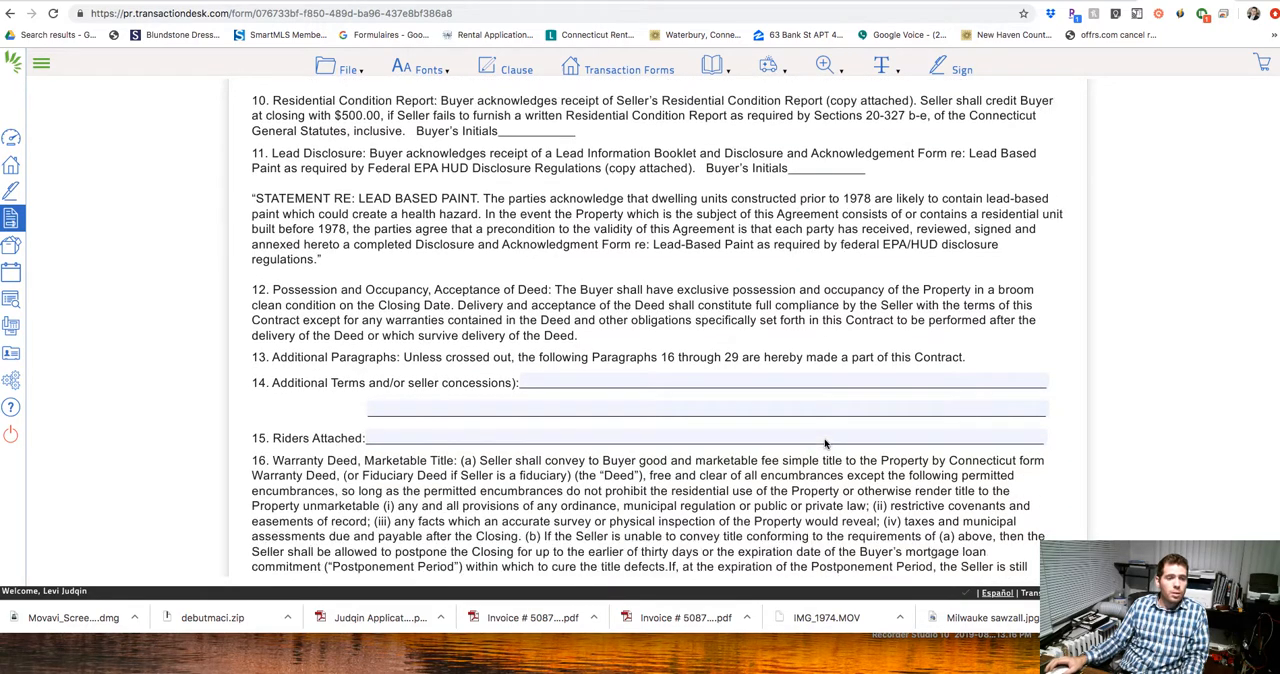
left_click(538, 251)
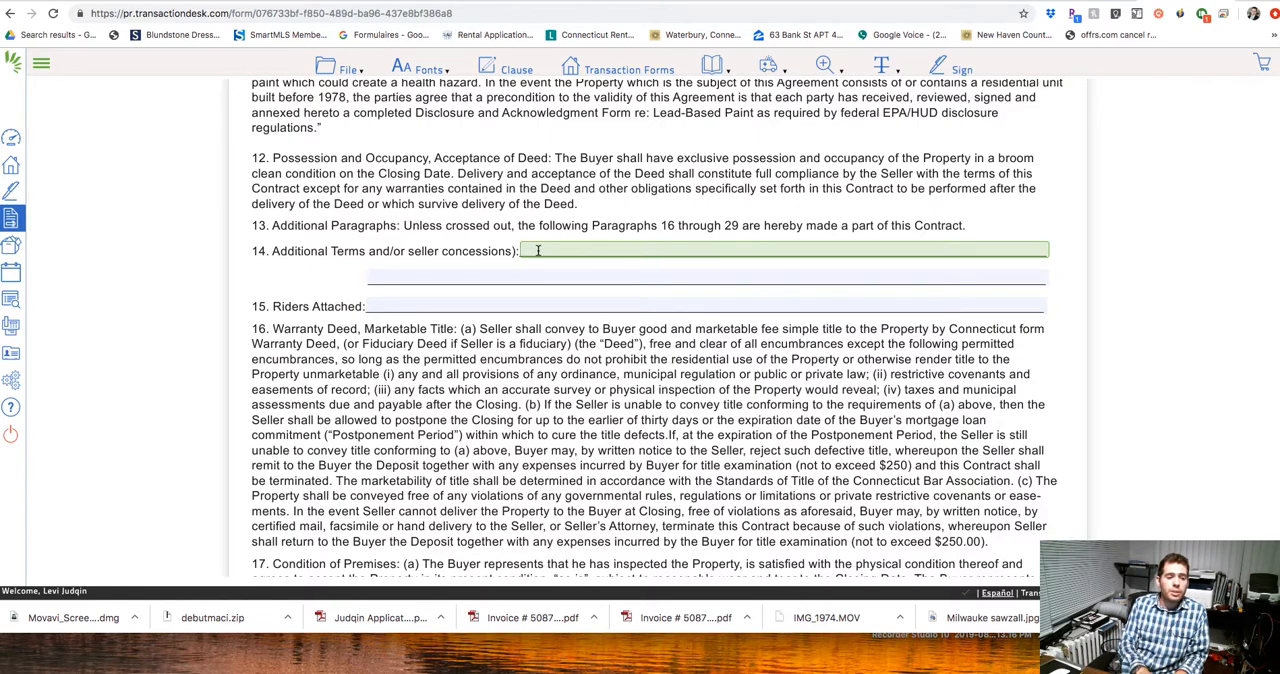
type("This ")
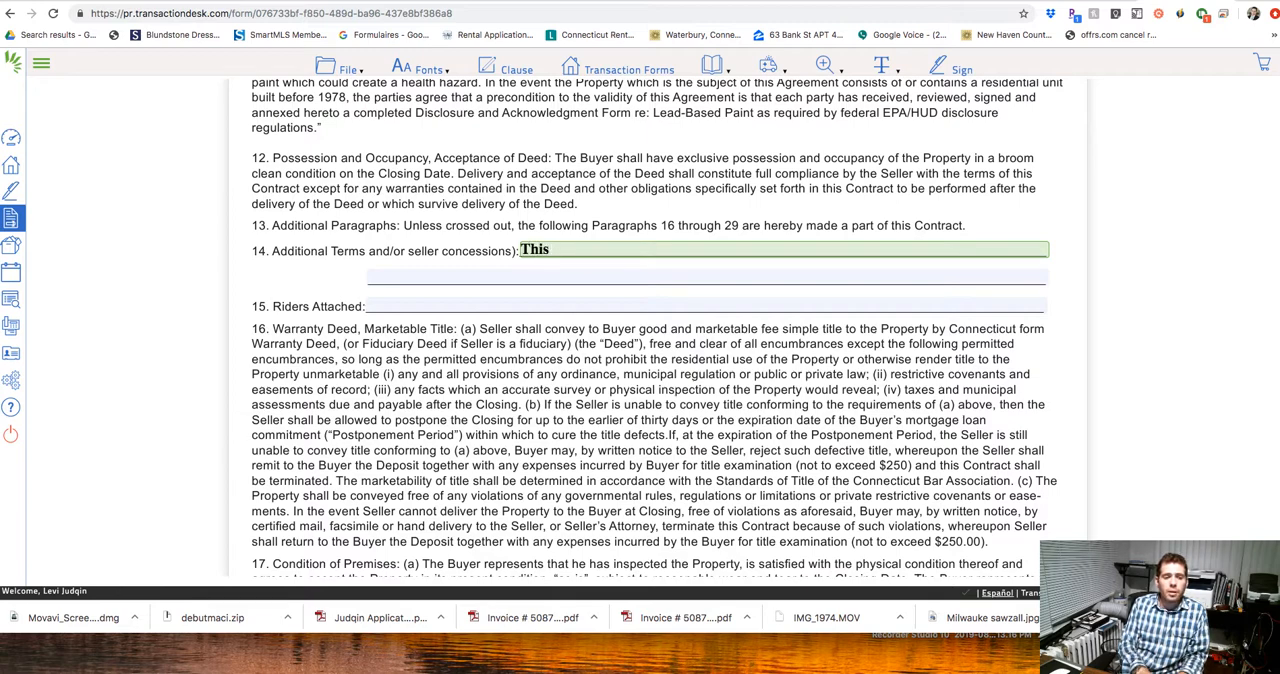
type("is As")
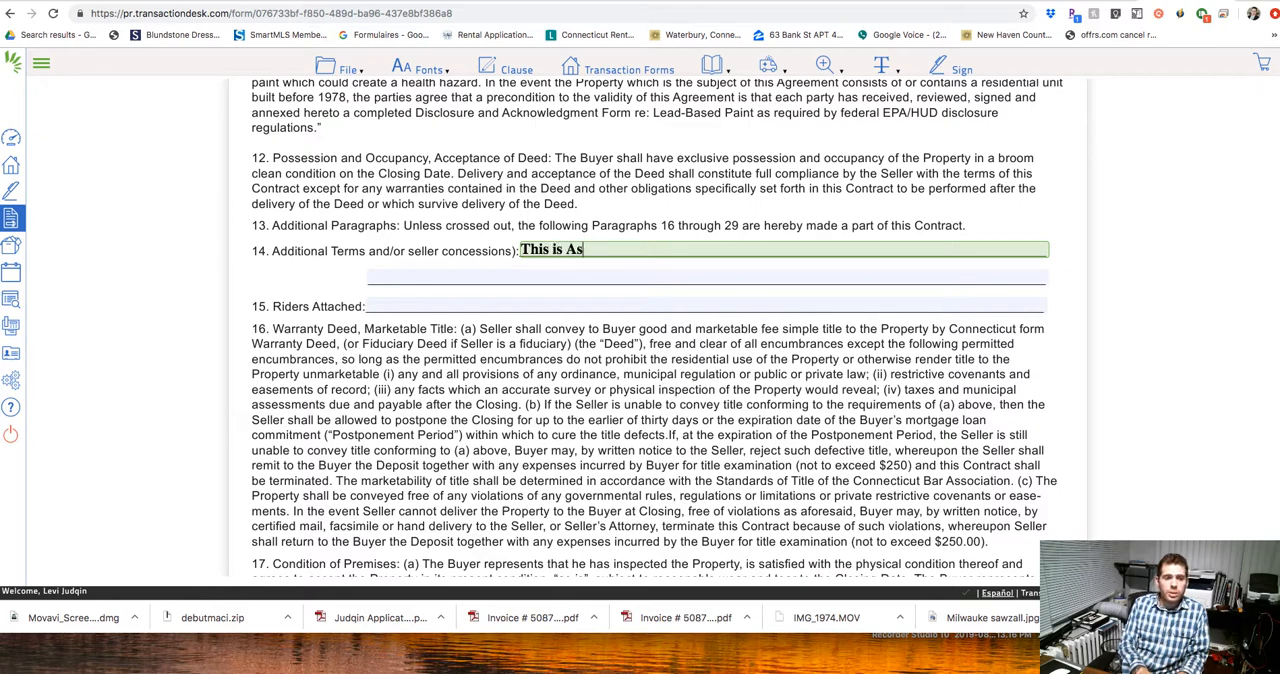
type(" IS")
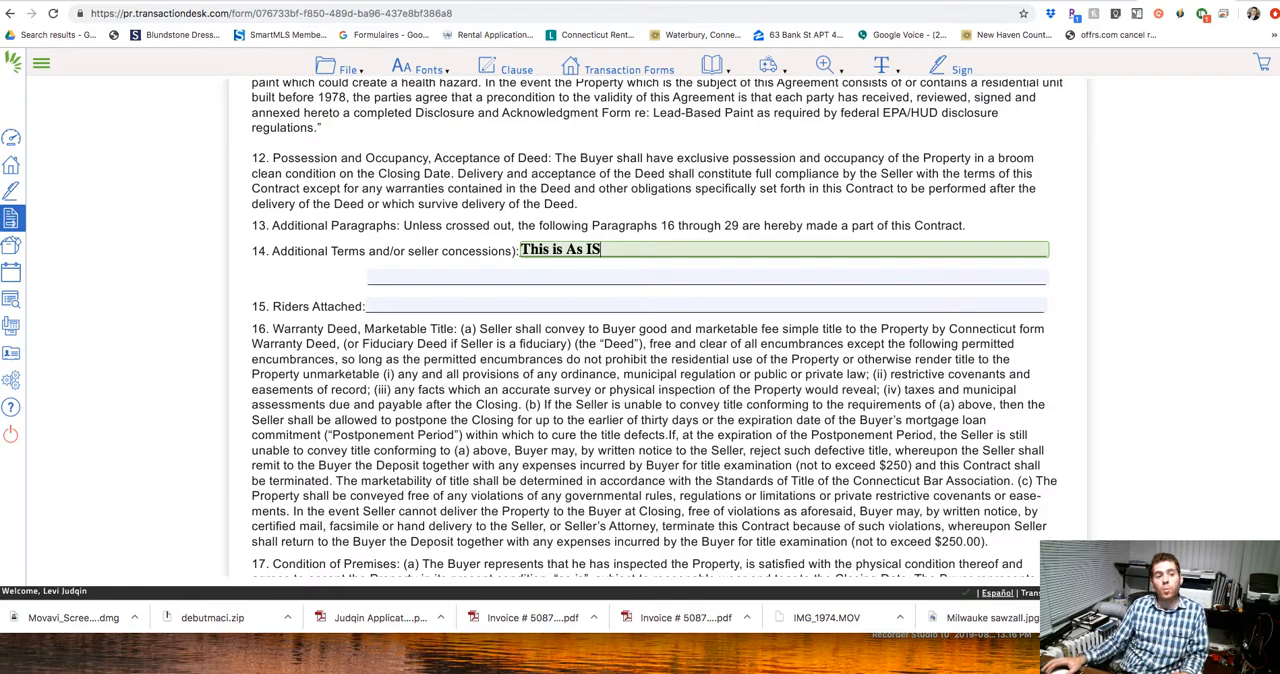
Enter "AS IS" as the riders attached in section 15 of the contract.
scroll(790, 322, "down", 3)
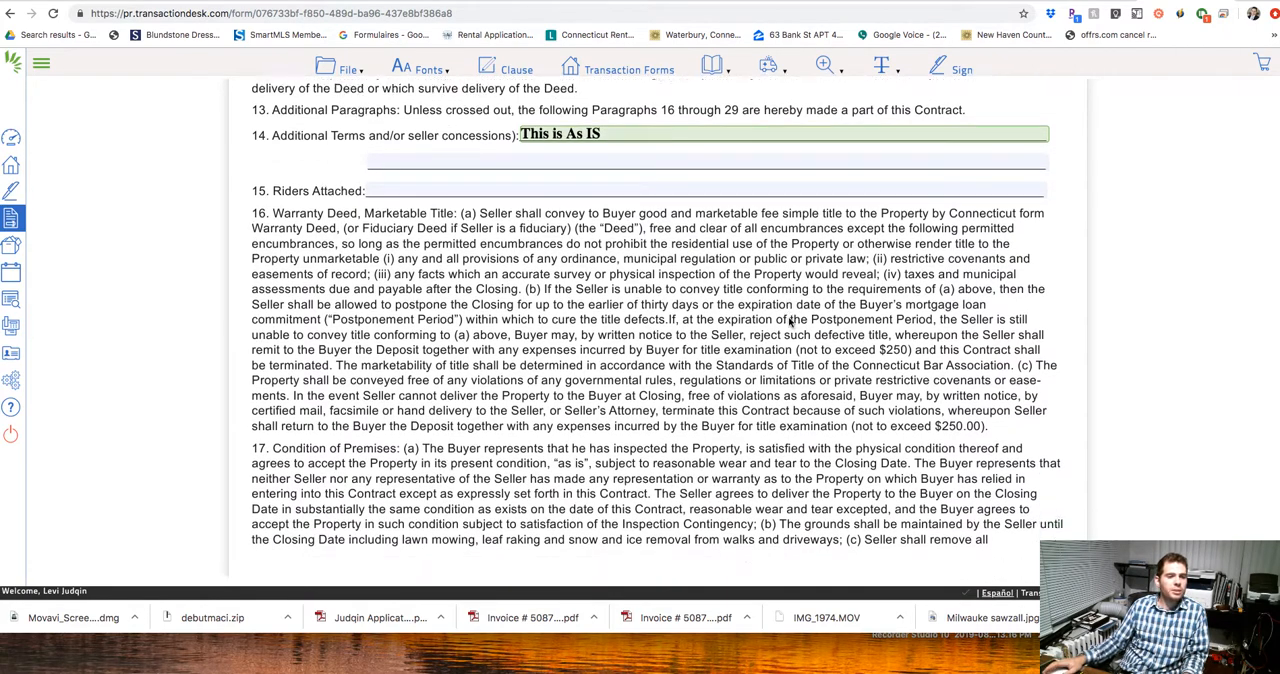
scroll(790, 322, "down", 8)
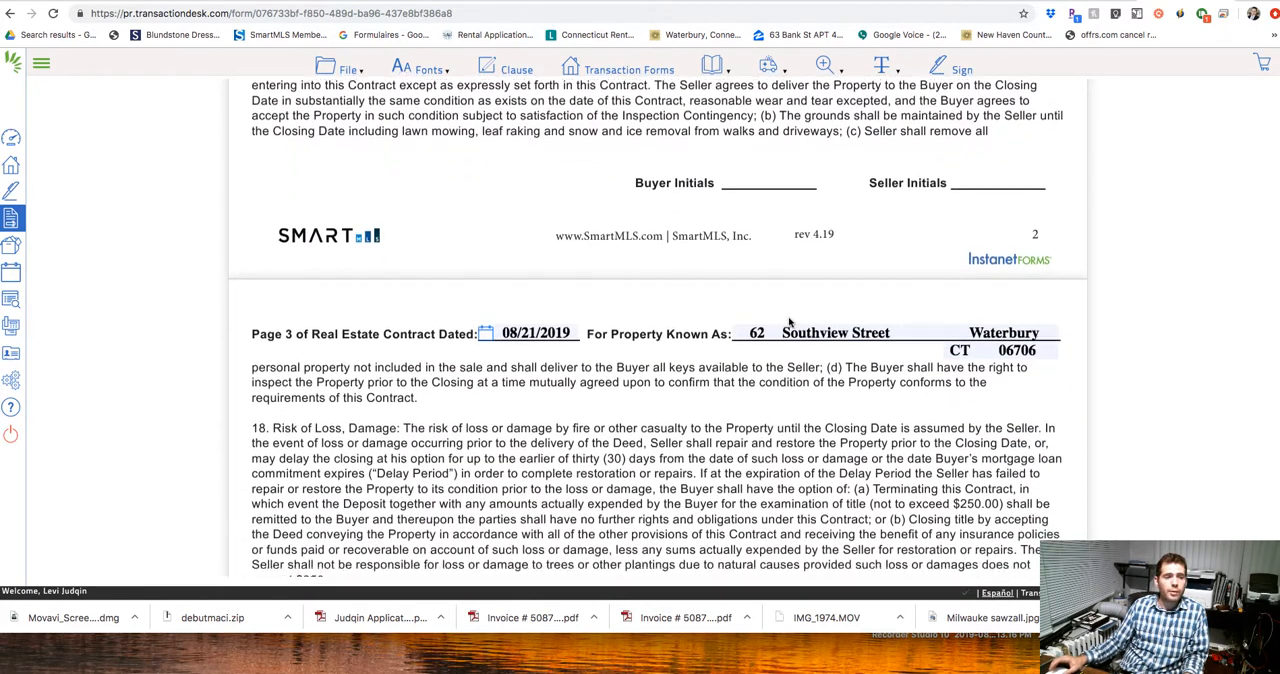
scroll(789, 322, "up", 10)
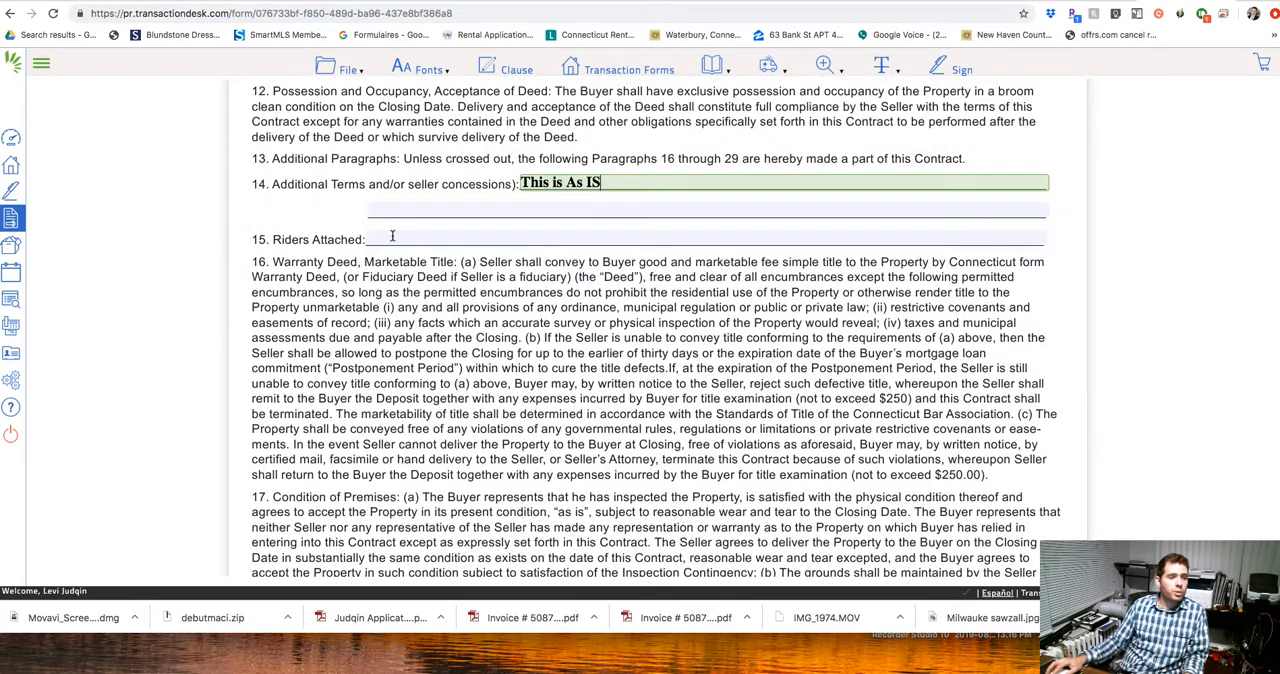
left_click(400, 240)
type("AS IS")
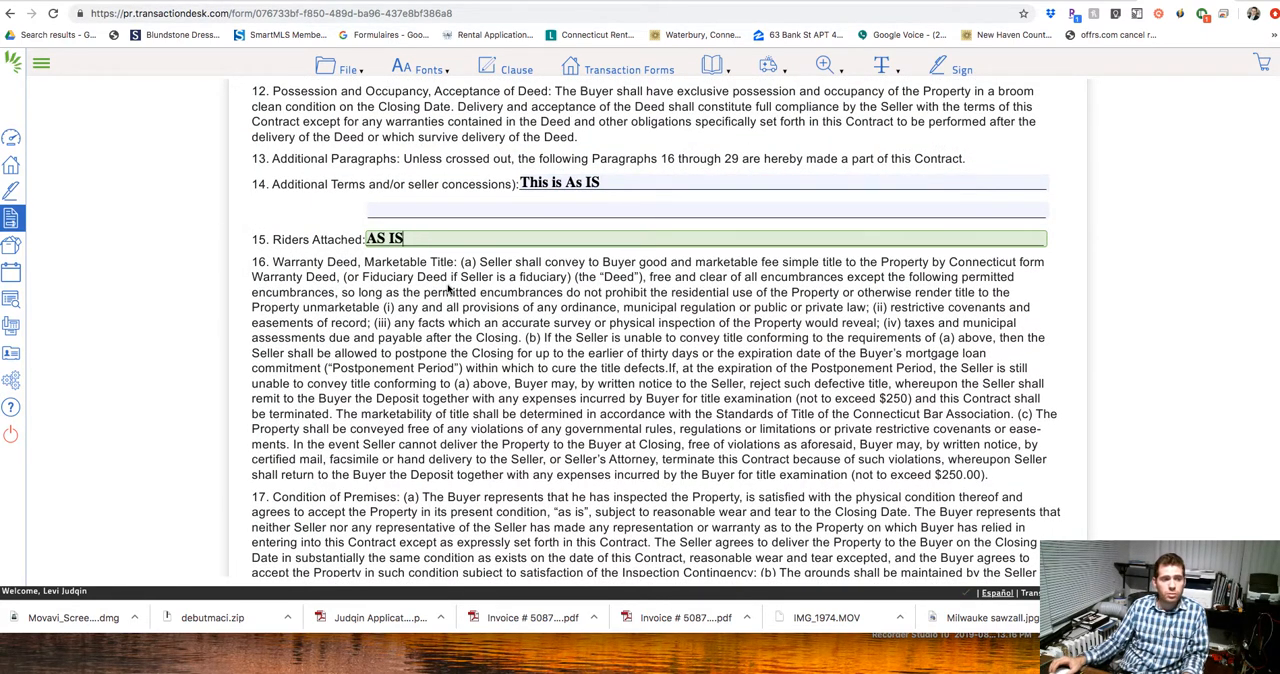
Mark the listing agent as acting as a Dual Agent near the signature lines on the contract's last page.
scroll(448, 289, "down", 10)
scroll(448, 289, "down", 4)
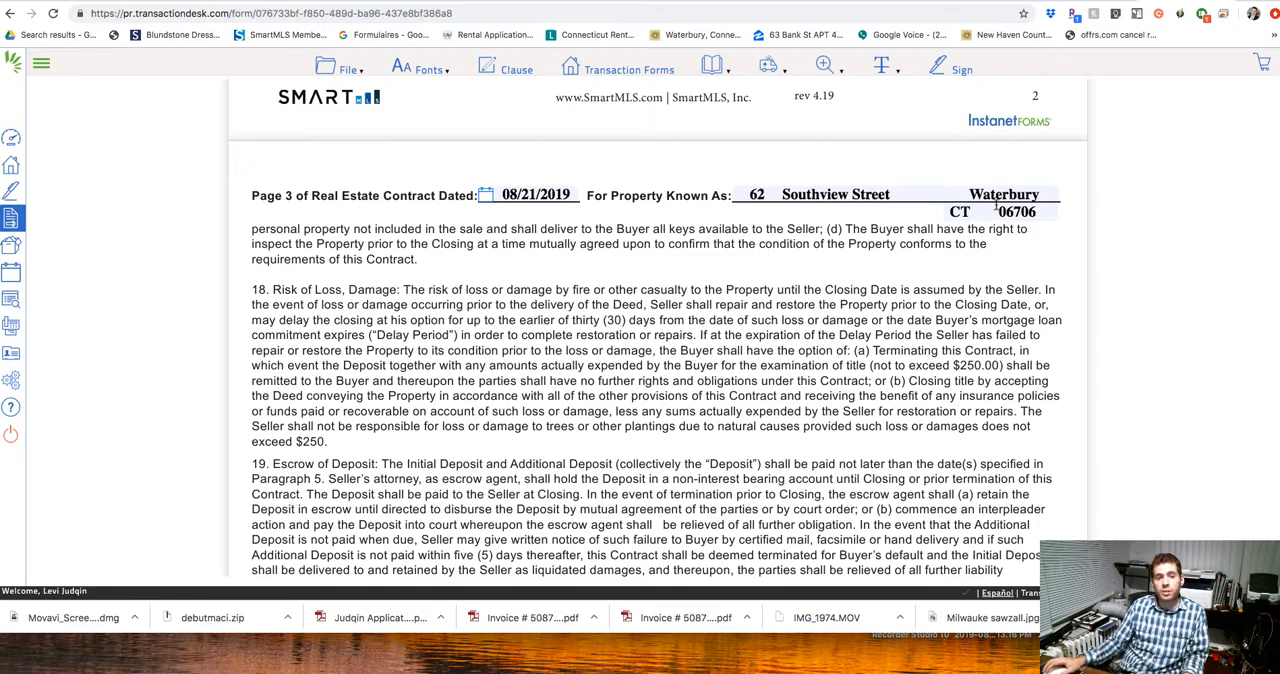
scroll(988, 268, "down", 15)
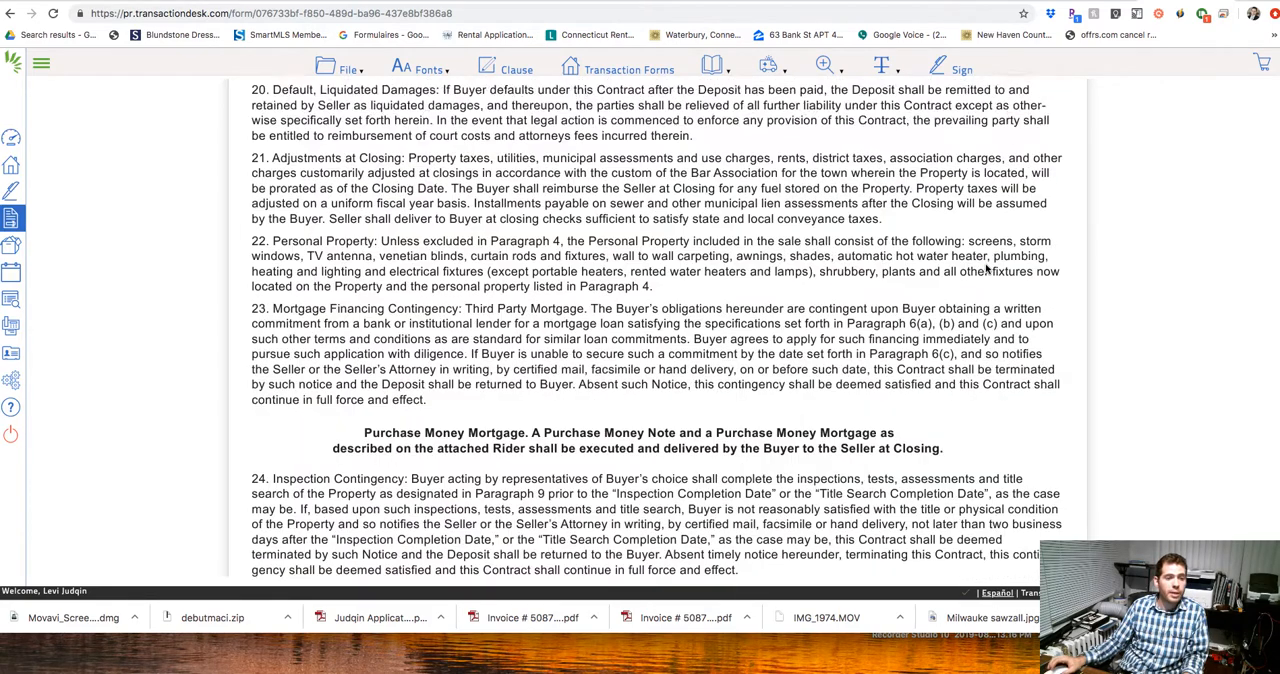
scroll(988, 268, "down", 15)
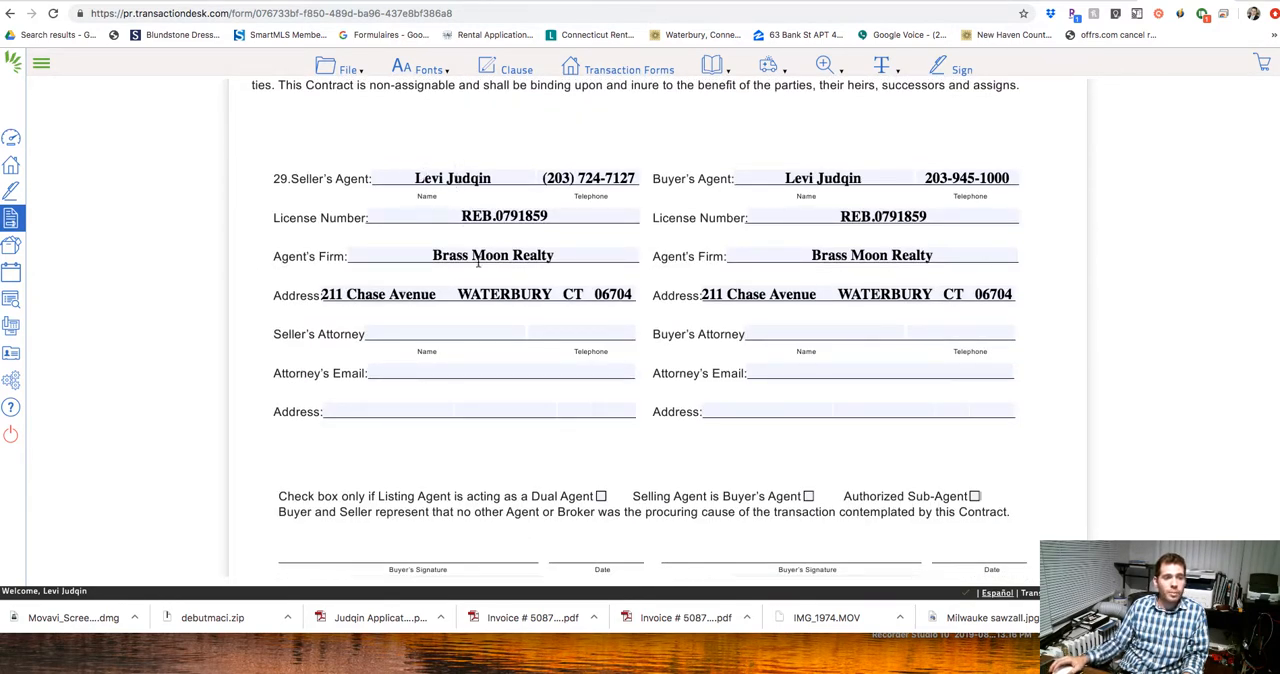
scroll(836, 321, "down", 3)
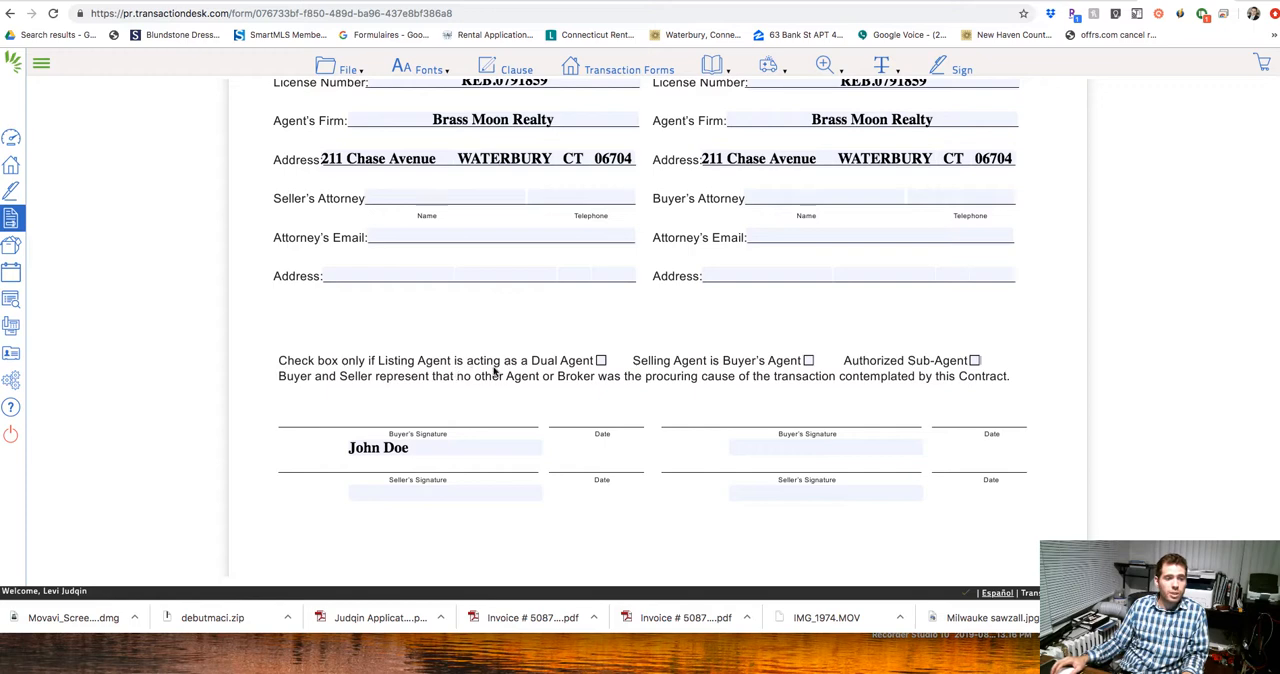
left_click(601, 361)
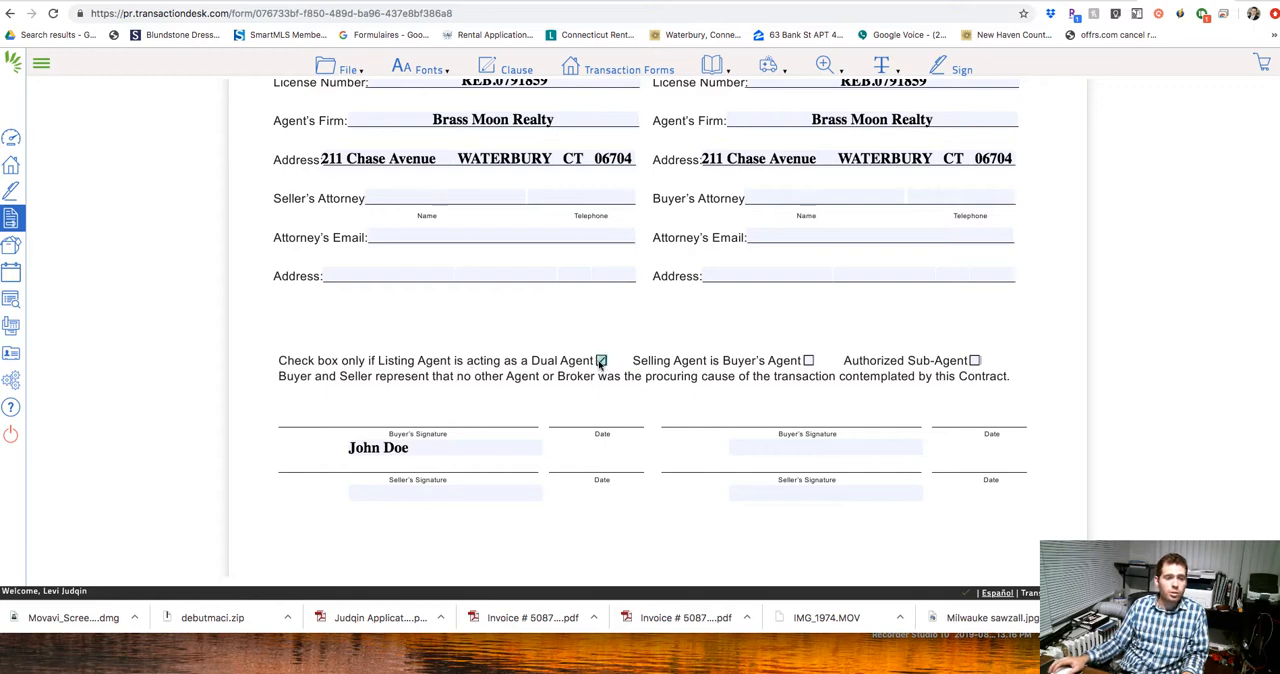
Enter the second buyer's first name under the second buyer's signature line.
left_click(807, 450)
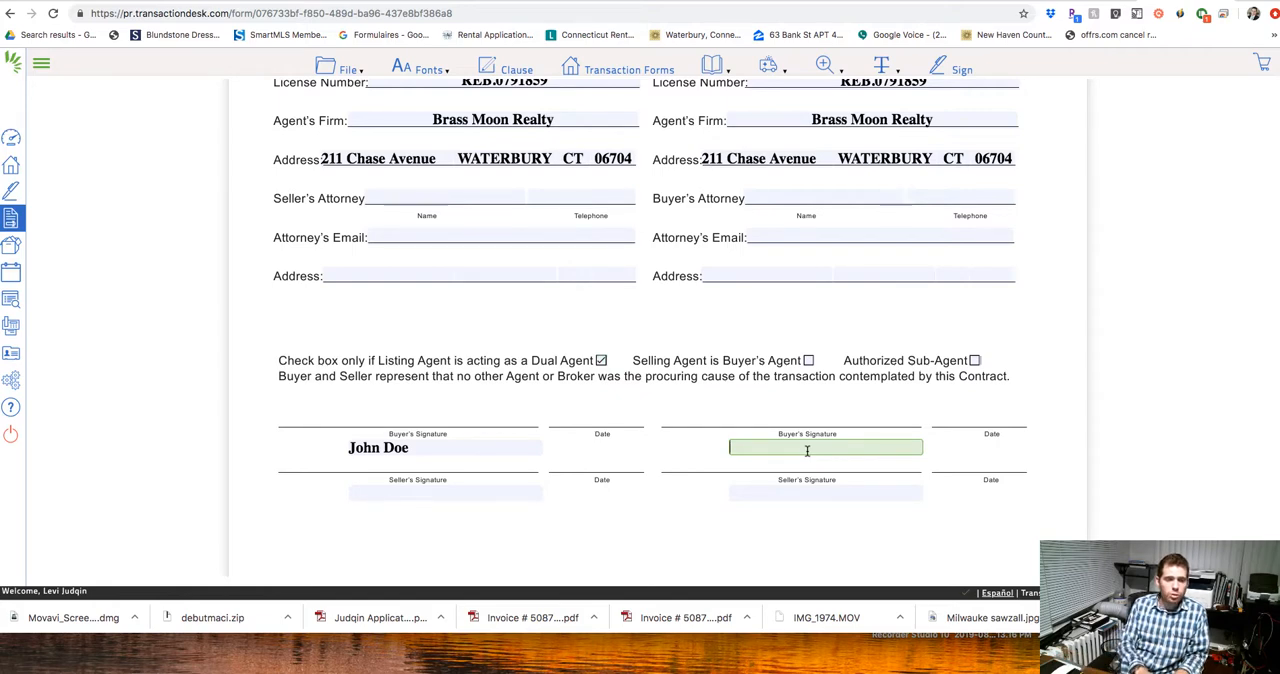
type("John")
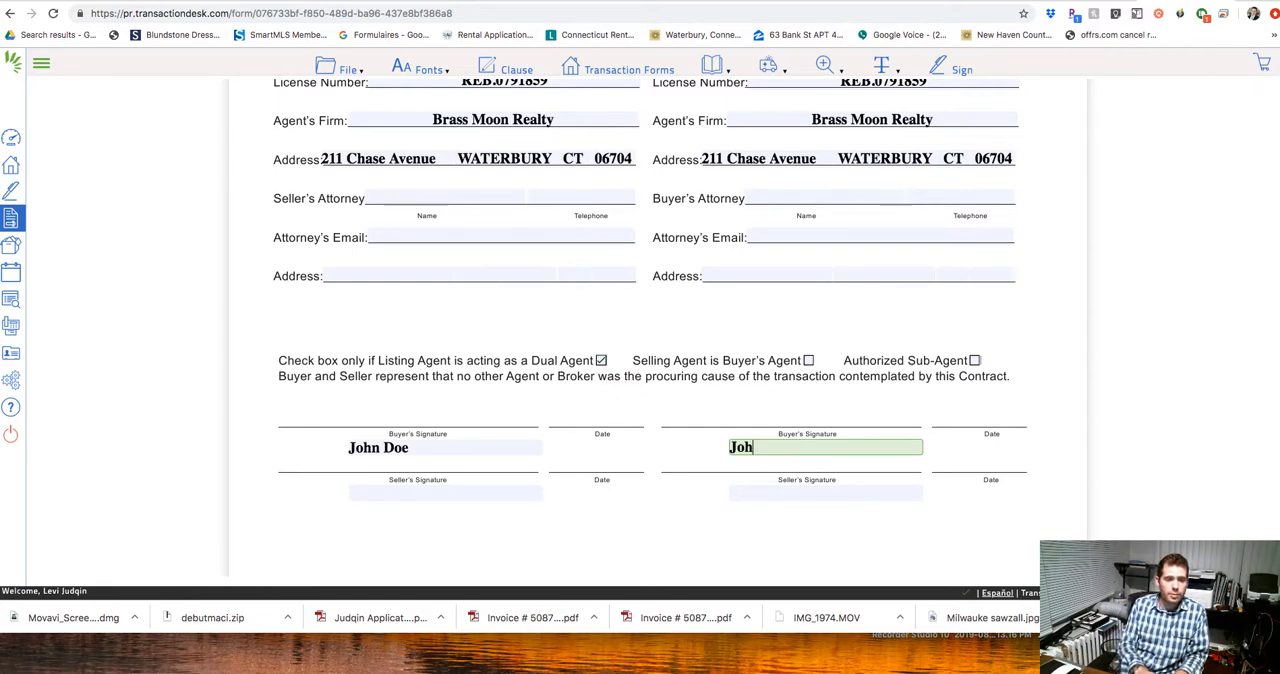
Create an Authentisign signing session with this form and add the buyer who has an email and the seller as remote signers.
left_click(958, 68)
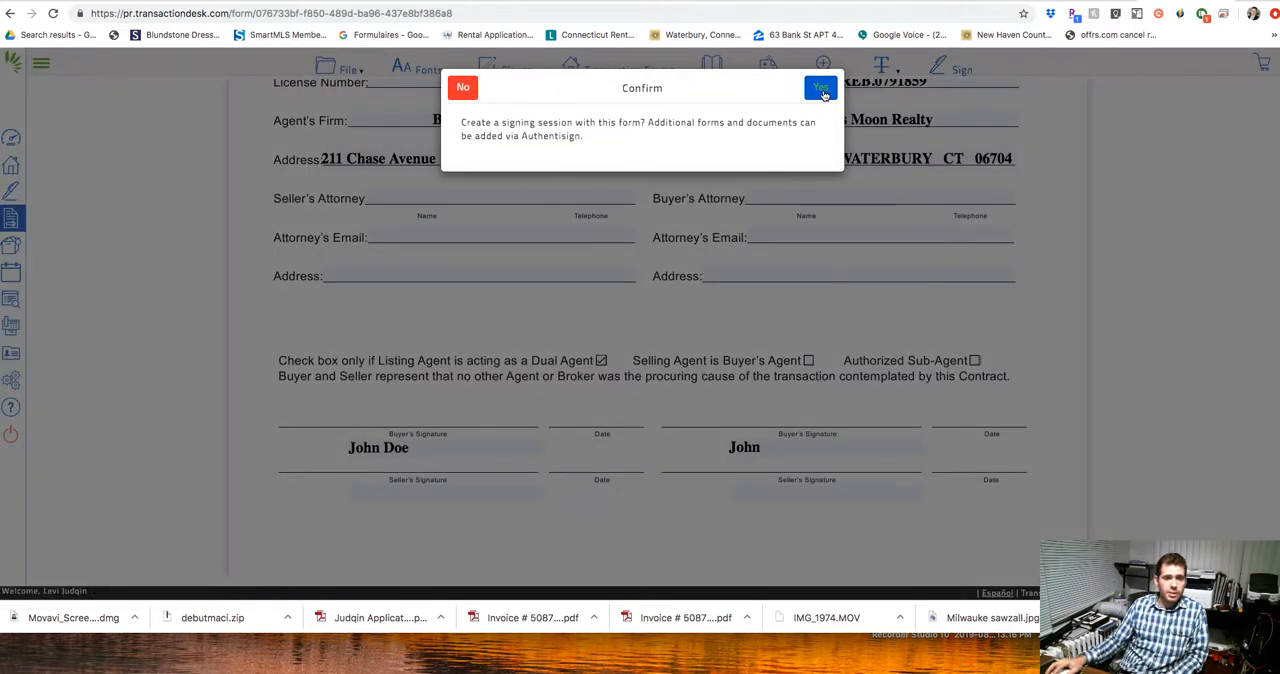
left_click(821, 90)
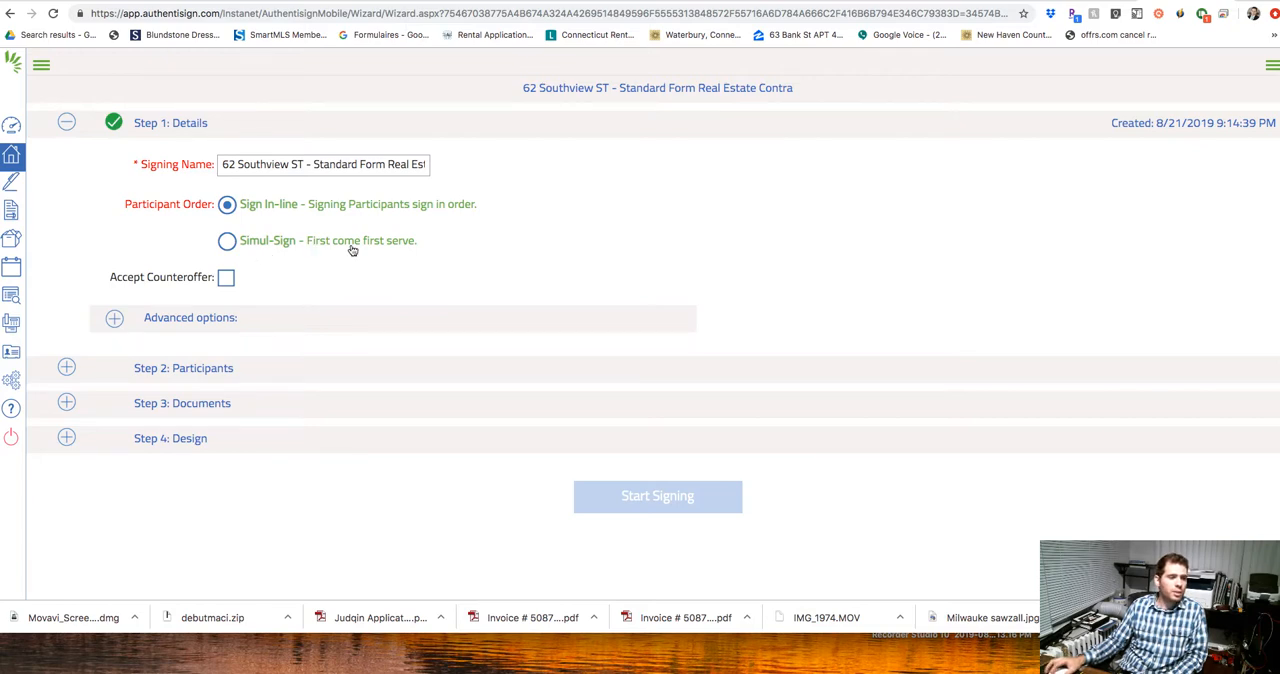
left_click(215, 369)
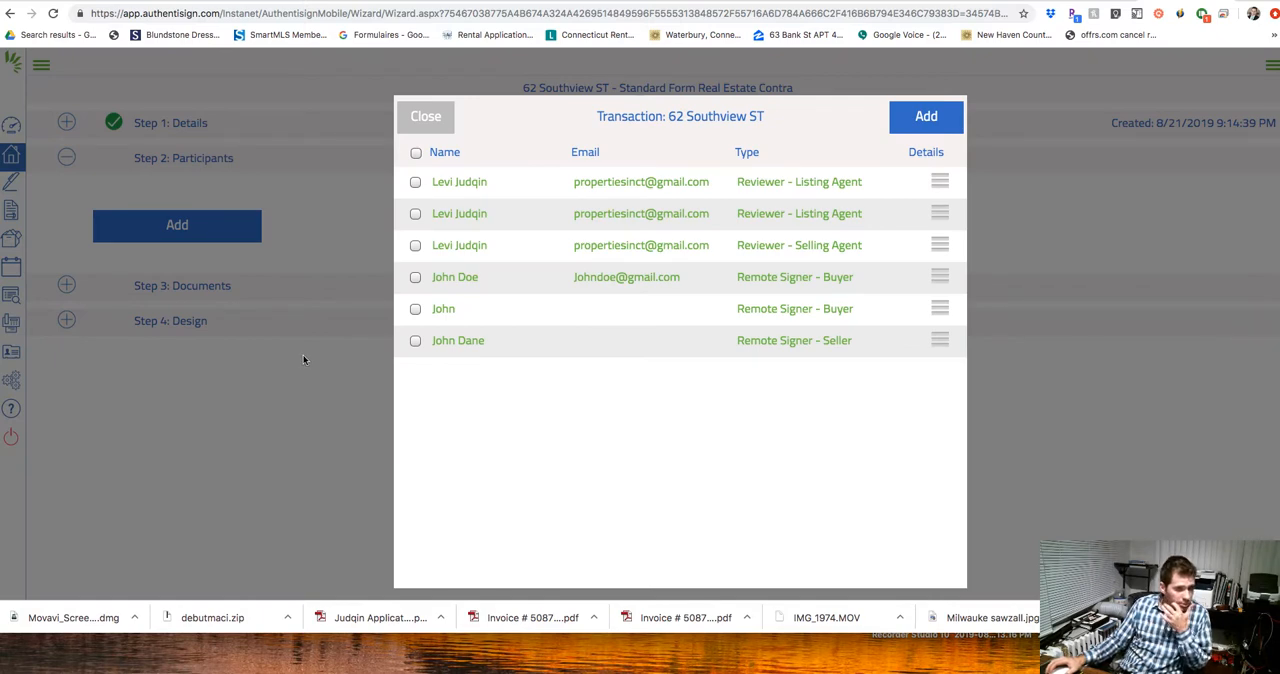
left_click(415, 279)
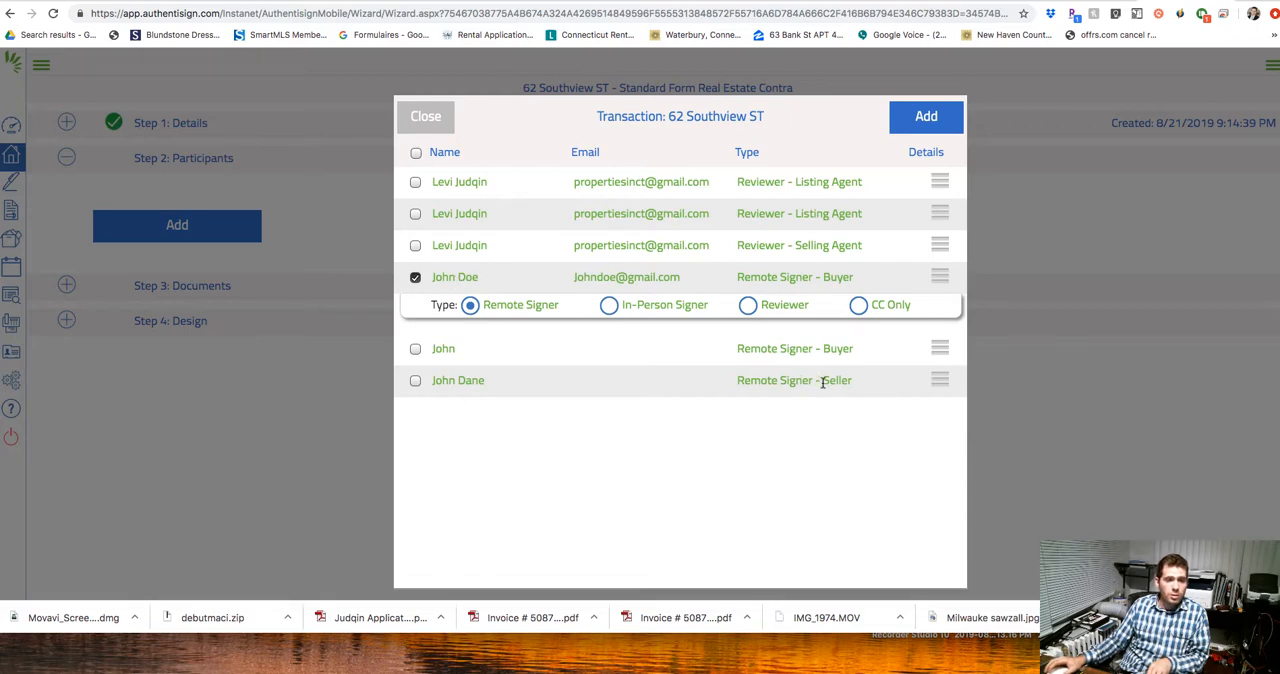
left_click(415, 381)
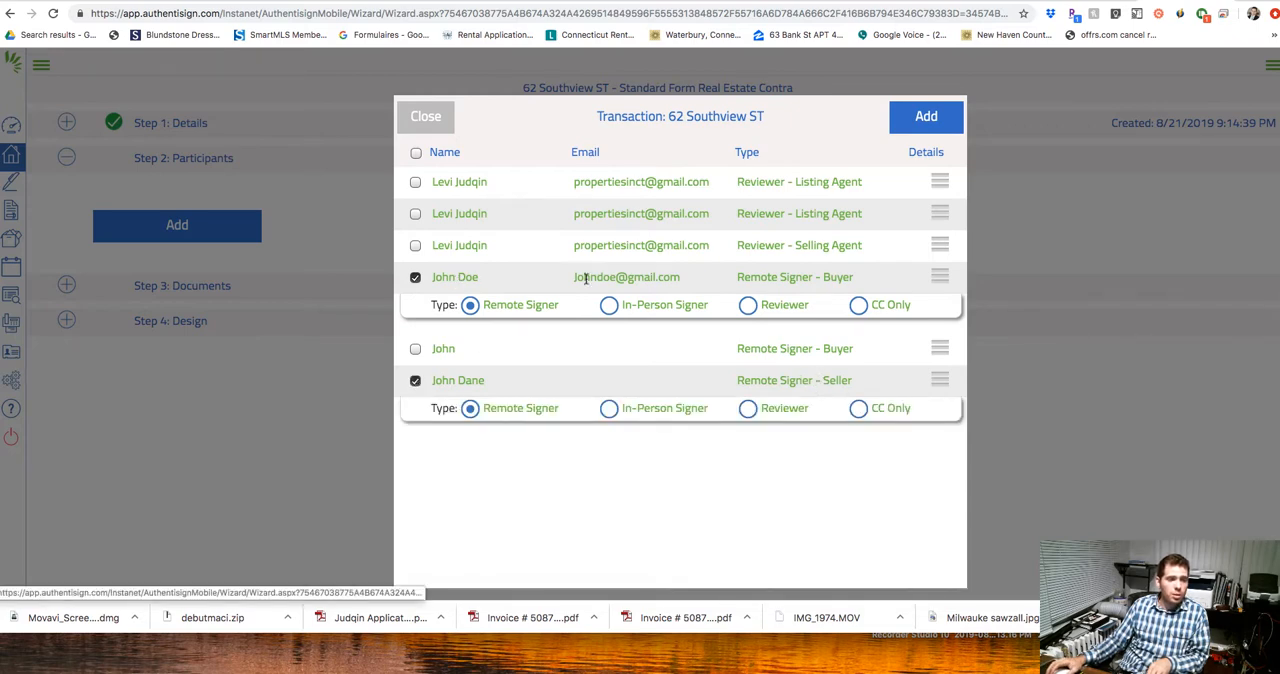
left_click(925, 119)
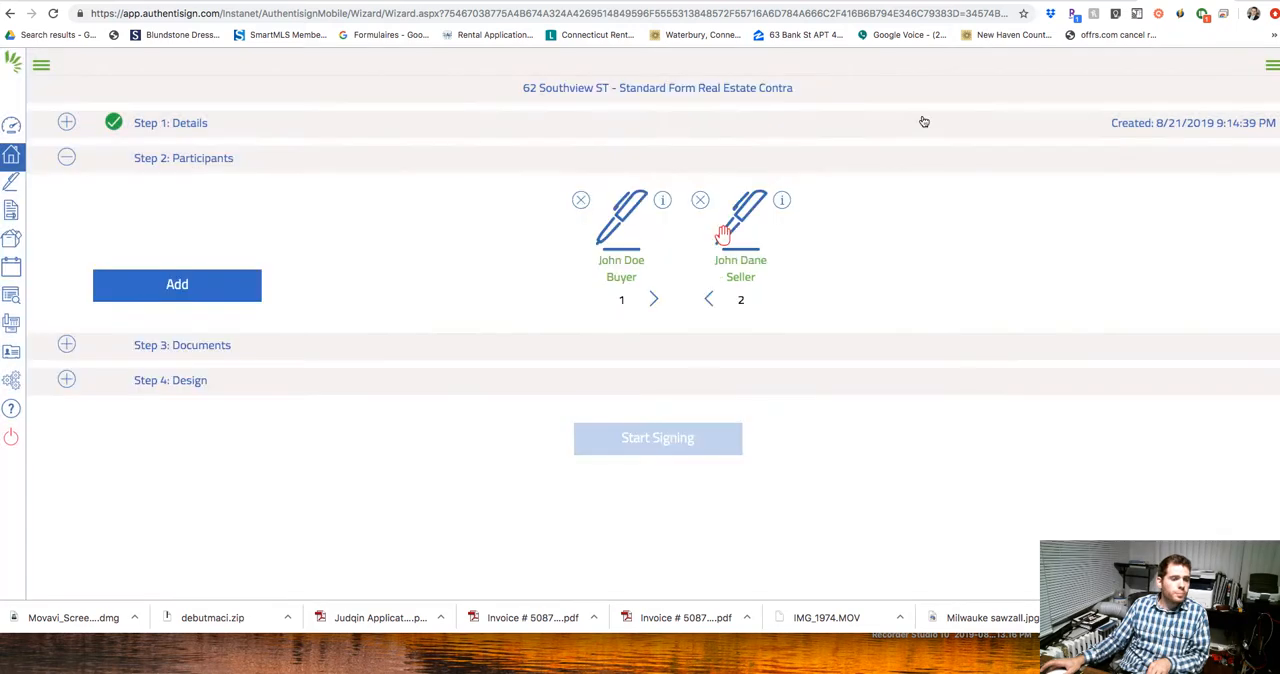
Fill in the seller's email address in the participant details and save the participant.
left_click(783, 202)
left_click(759, 92)
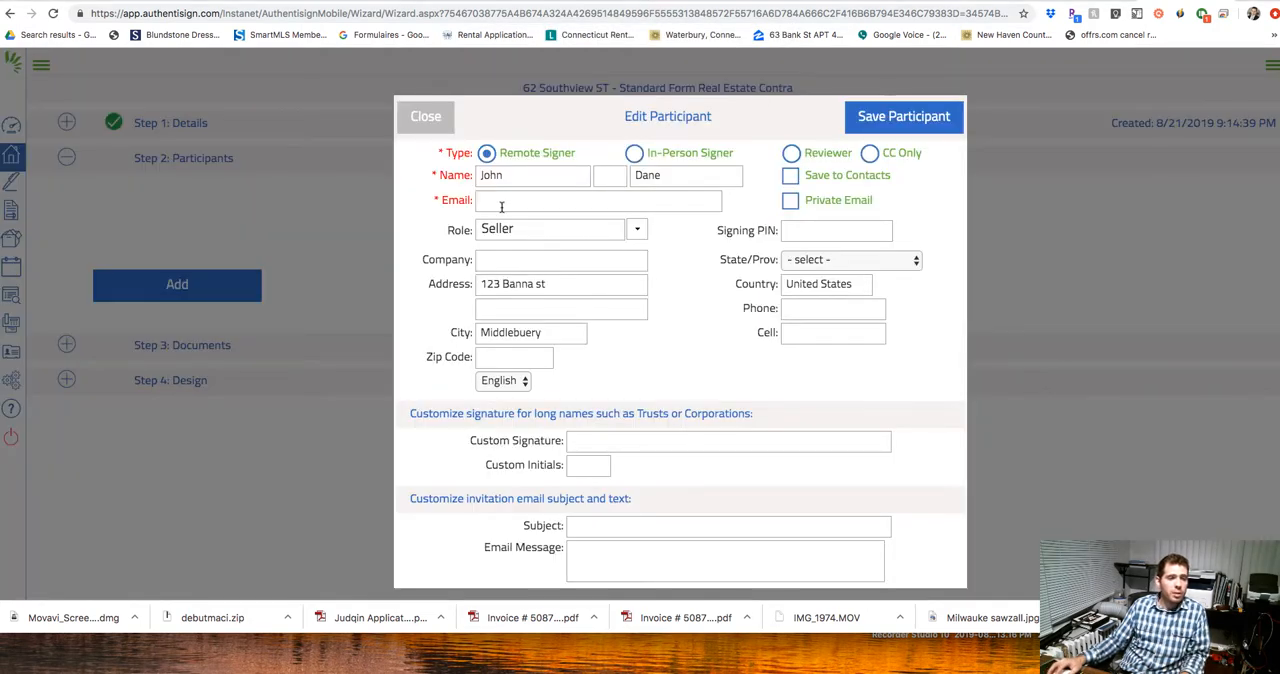
left_click(503, 200)
left_click(503, 200)
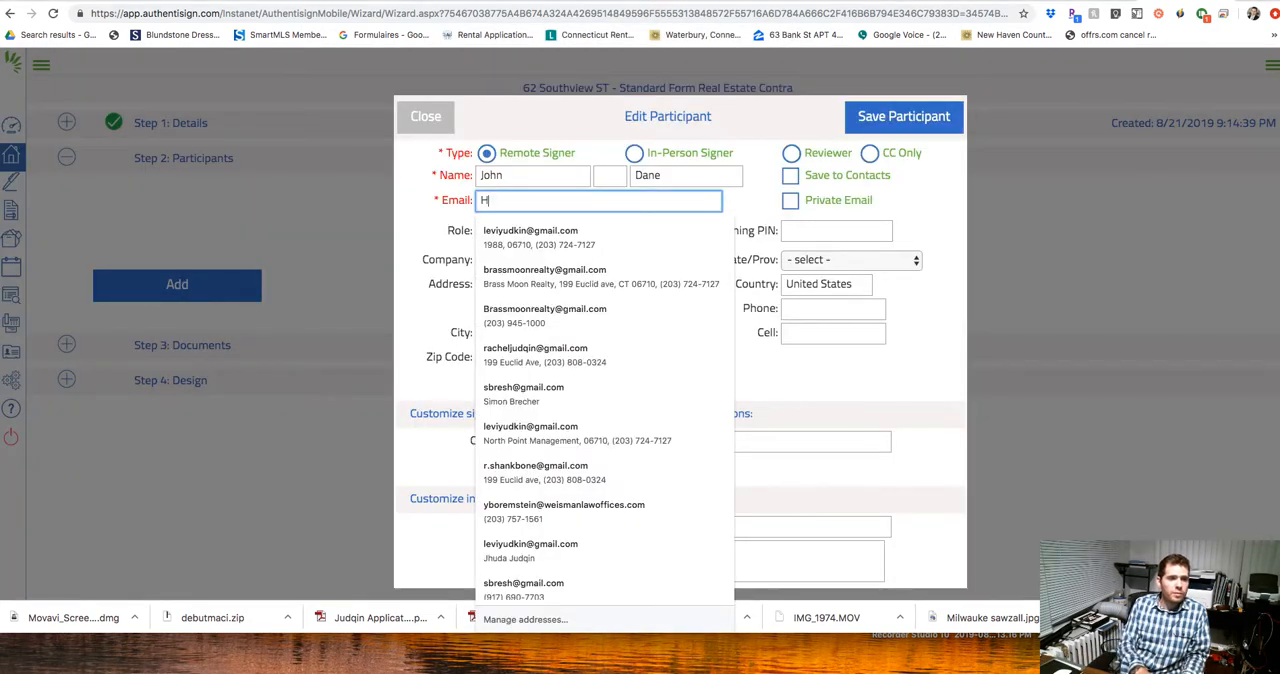
key("BackSpace")
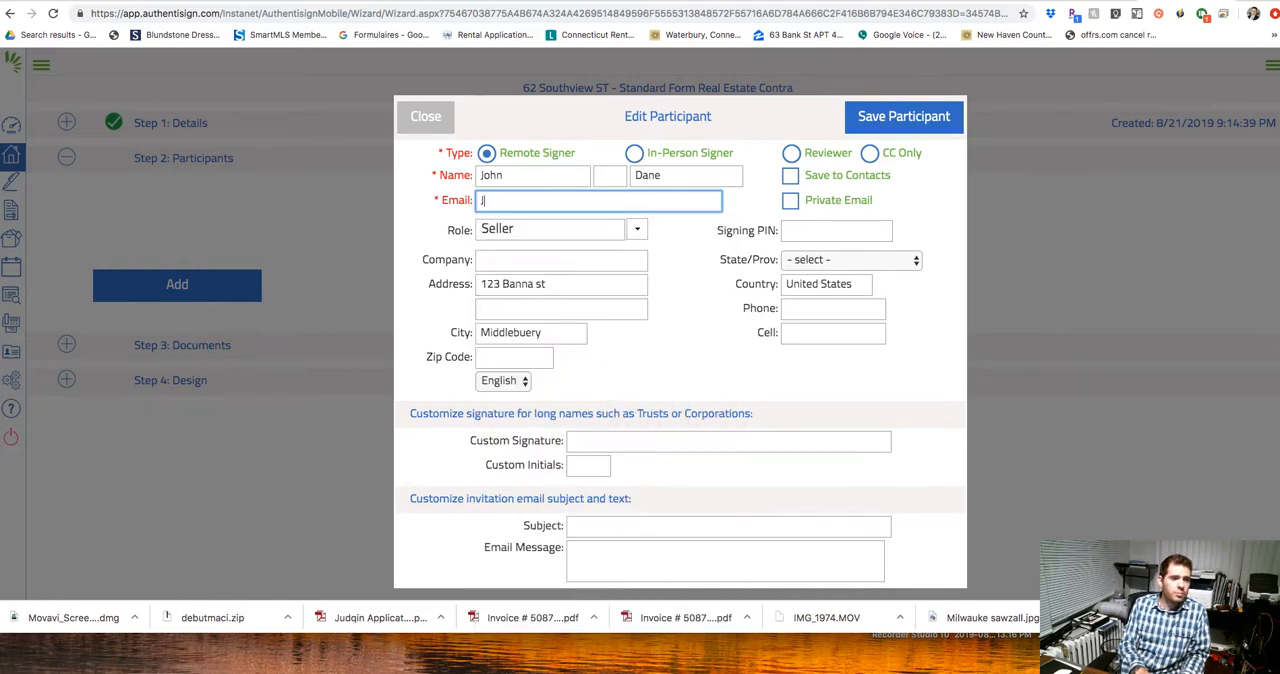
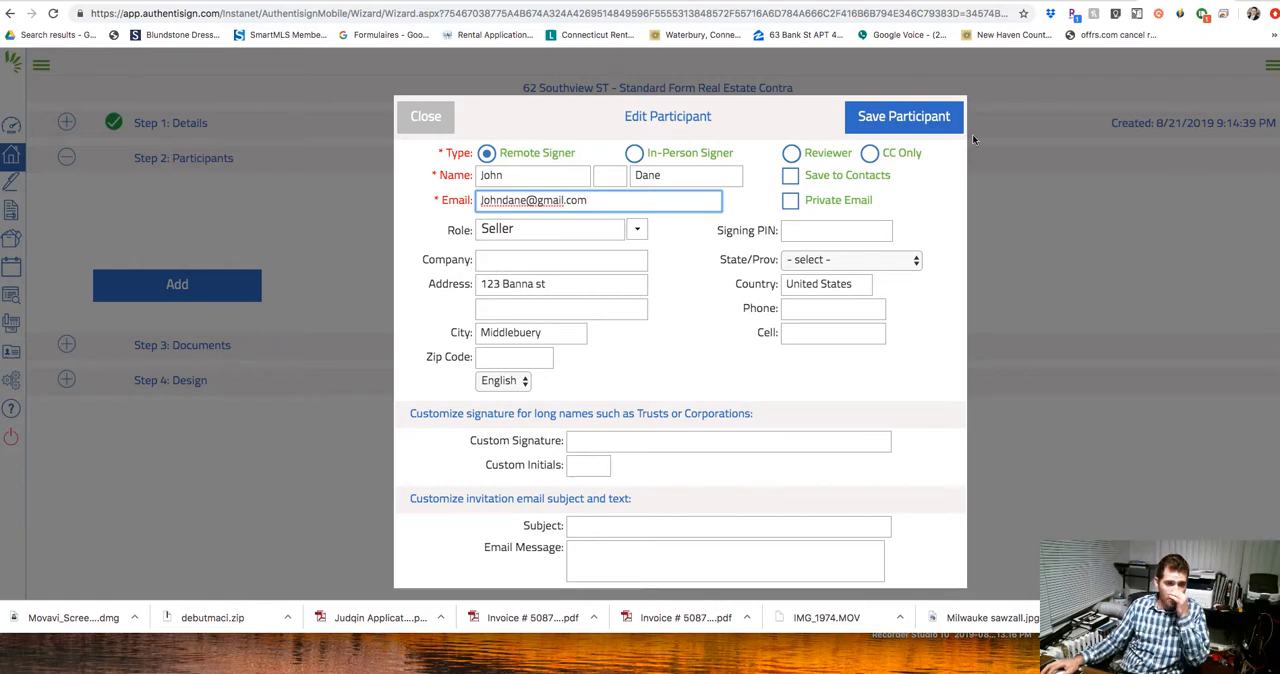
left_click(925, 116)
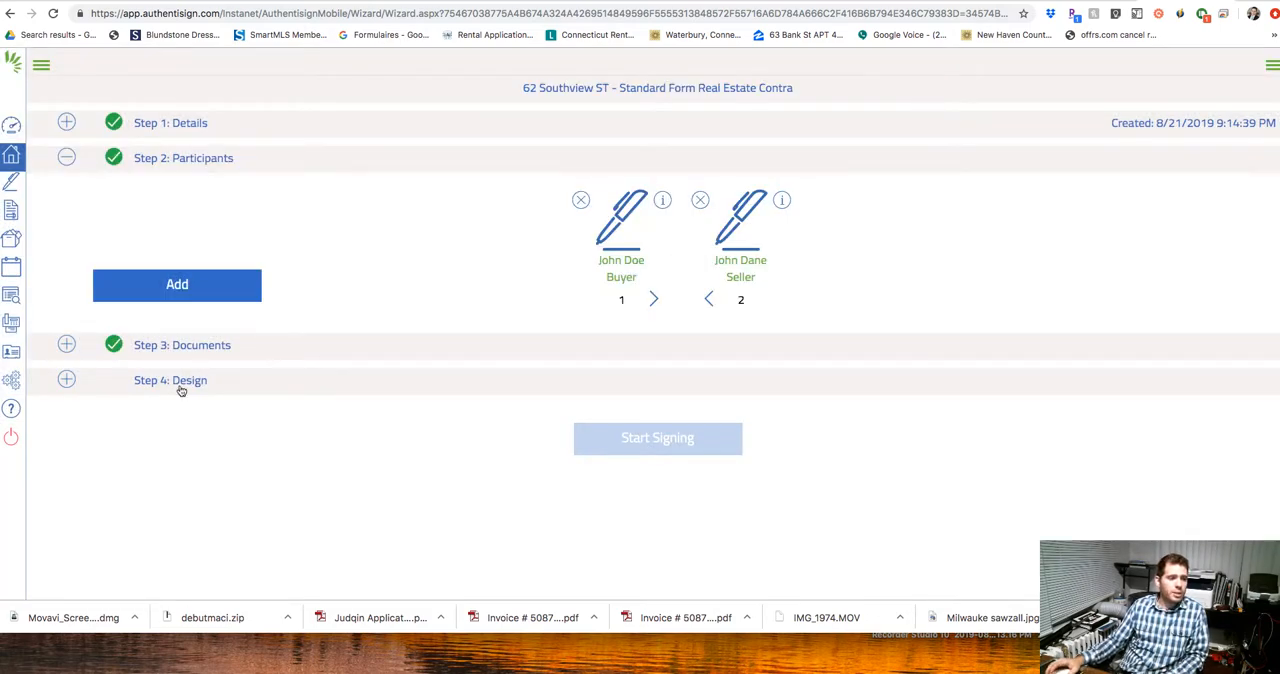
Open the signing's Design step and examine the placement of the initials, signature and date fields through all four contract pages.
left_click(180, 387)
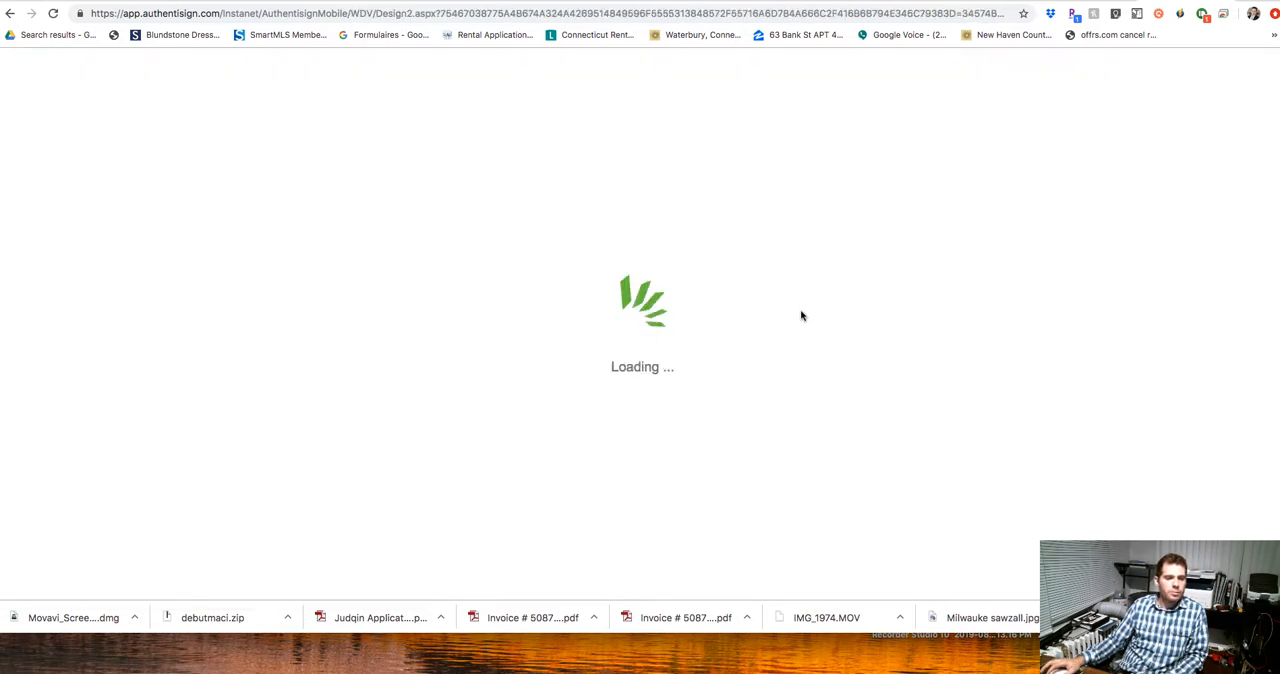
scroll(680, 330, "down", 5)
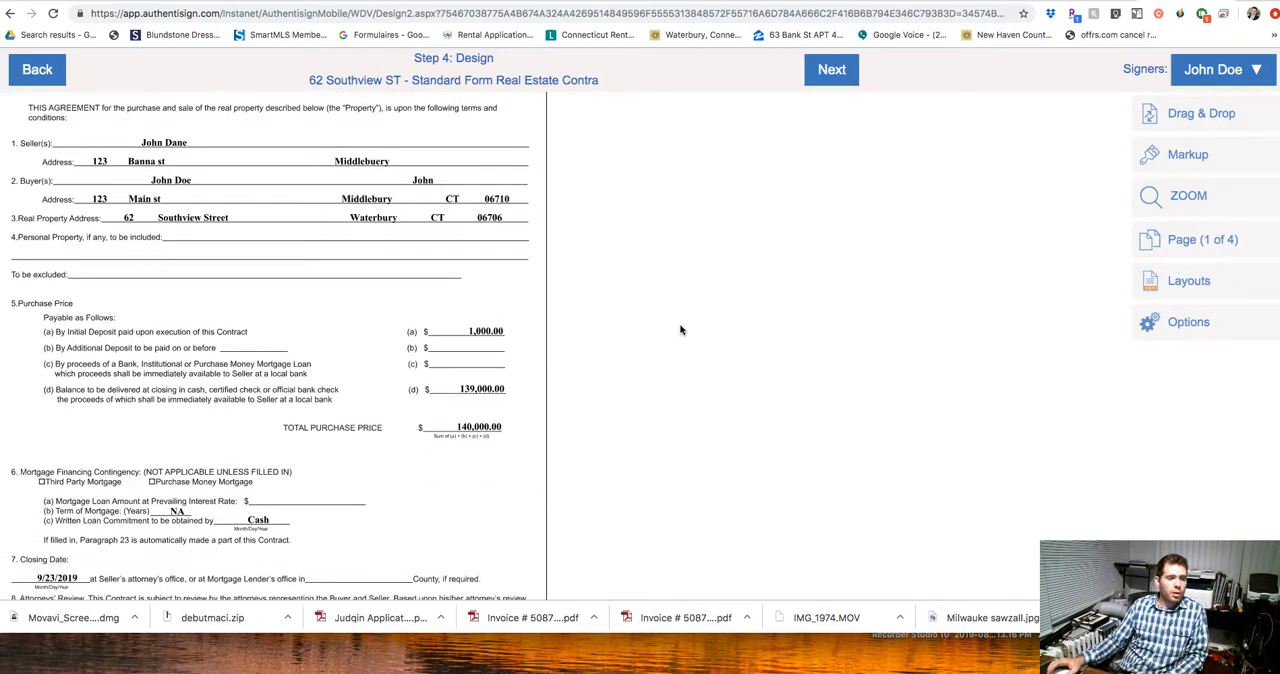
scroll(680, 330, "down", 8)
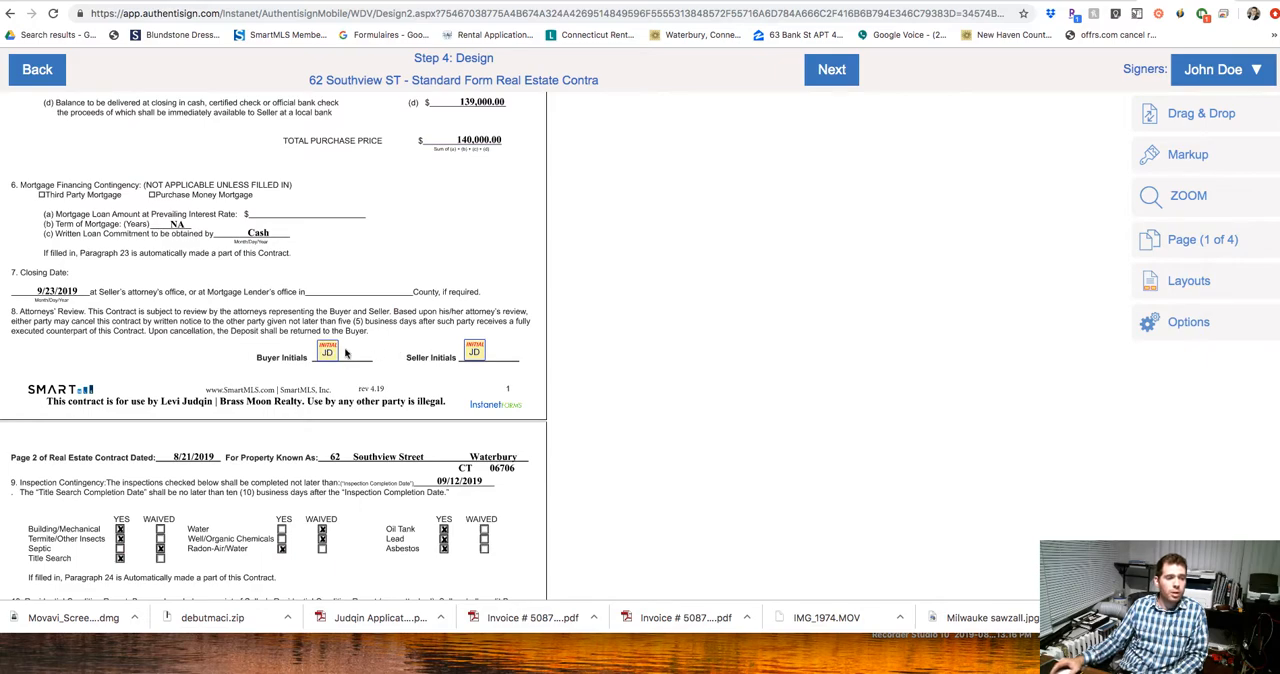
scroll(413, 345, "down", 6)
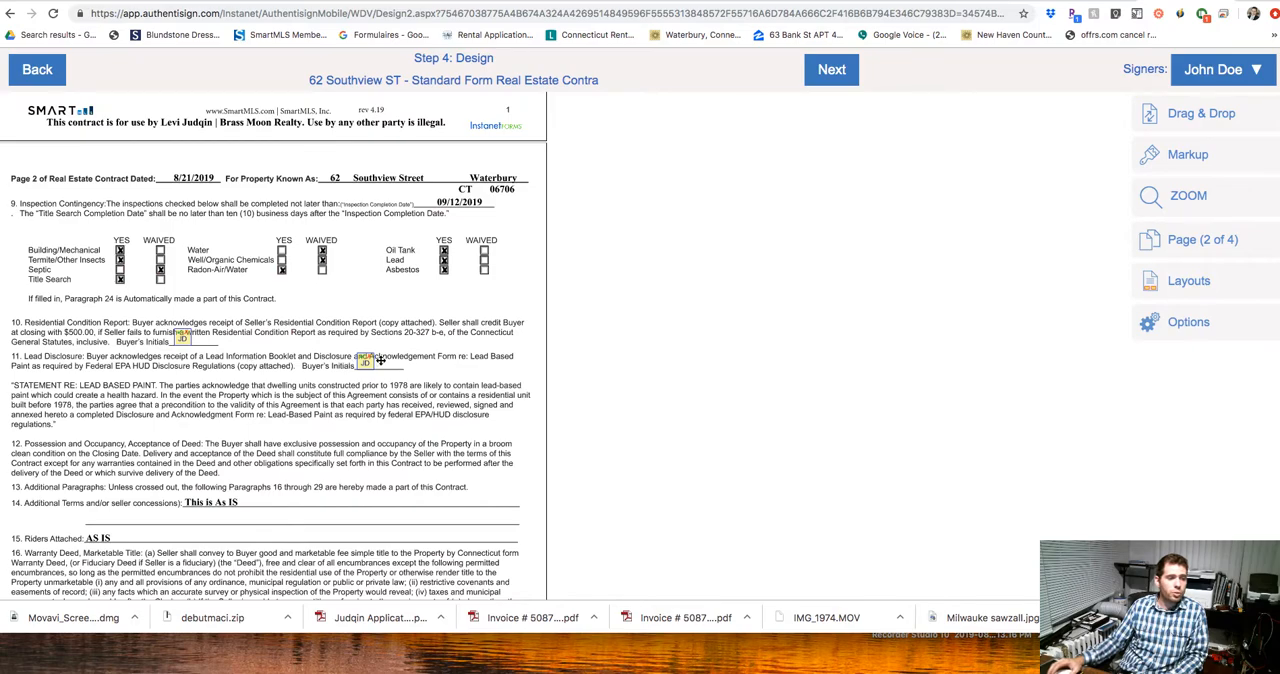
scroll(391, 367, "down", 7)
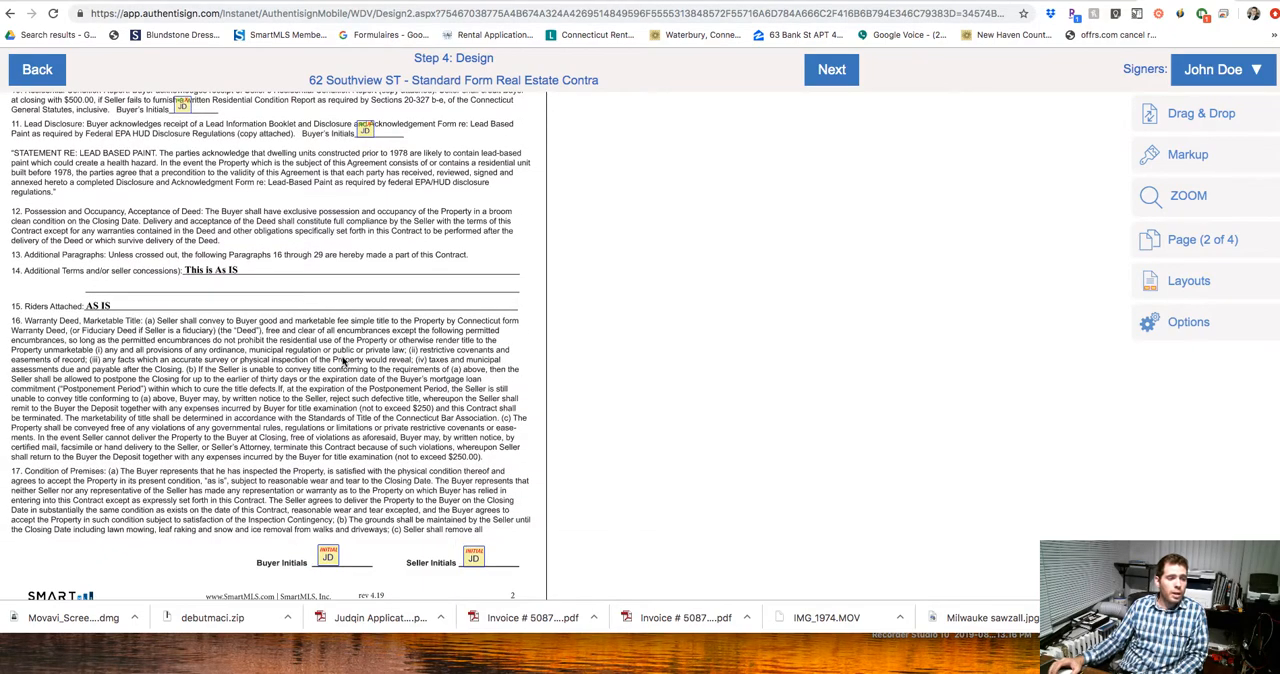
scroll(345, 362, "down", 3)
scroll(337, 360, "down", 2)
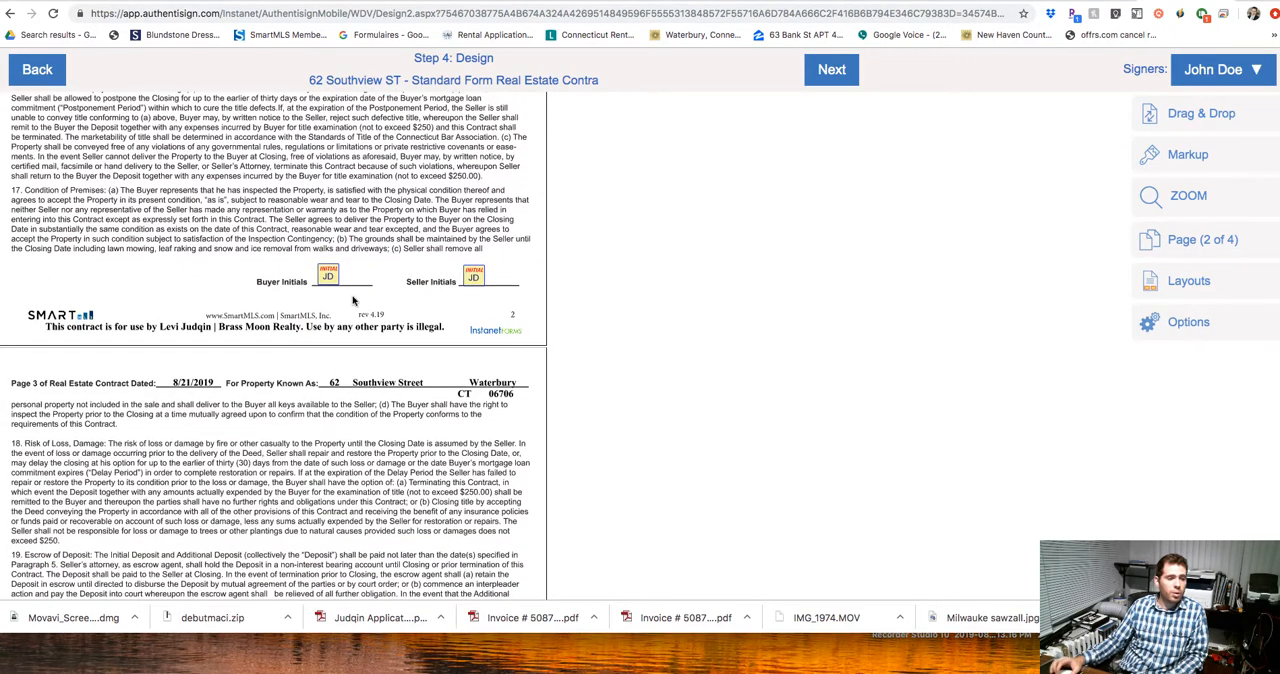
scroll(352, 300, "down", 2)
scroll(352, 300, "down", 20)
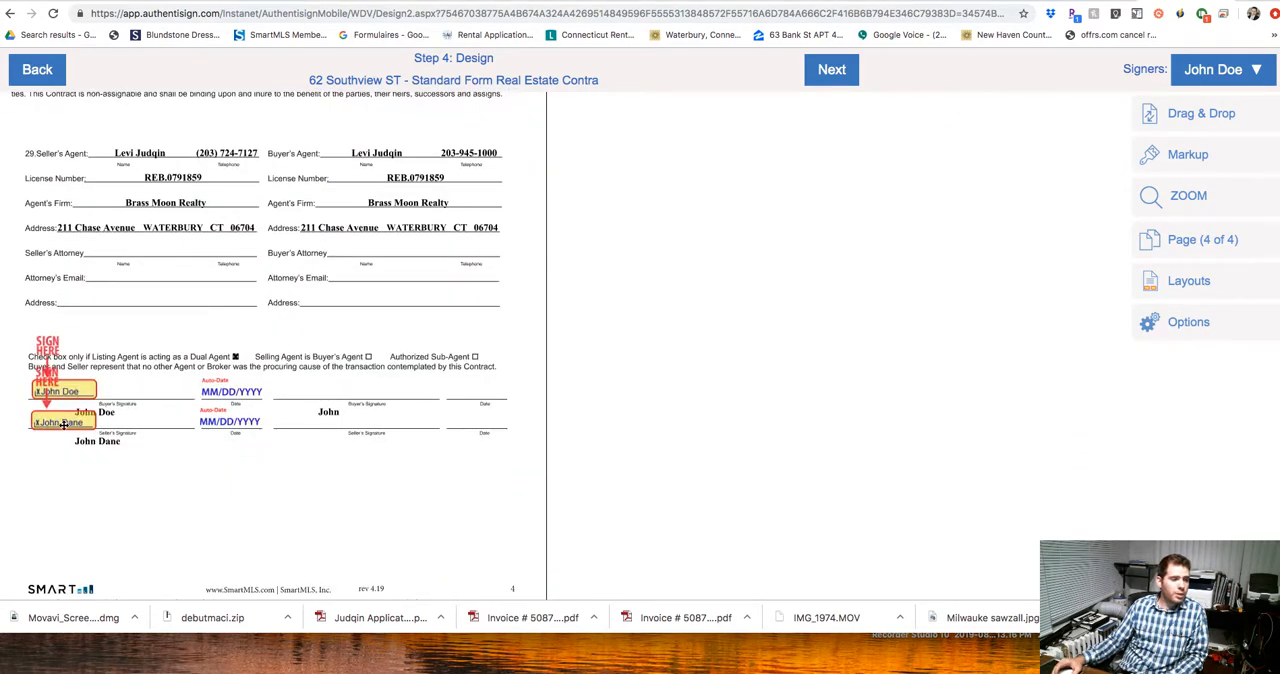
Accept the signing design, send the invitations to the participants and close the confirmation.
left_click(836, 74)
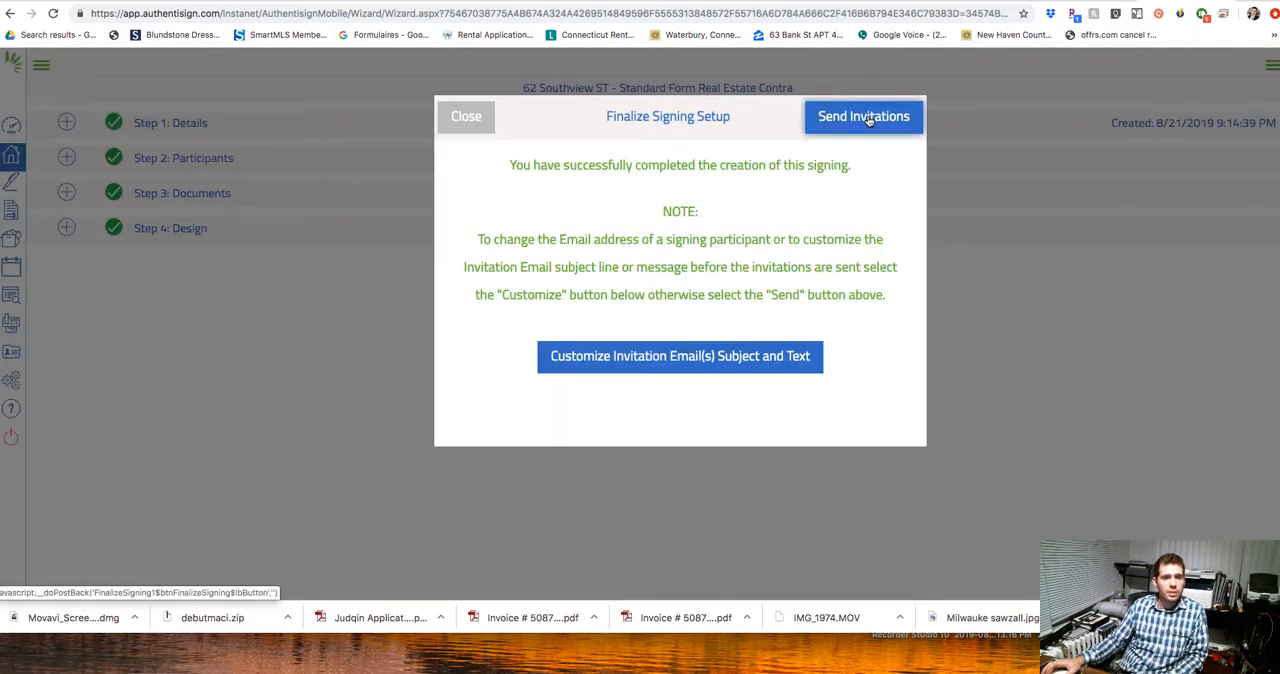
left_click(870, 119)
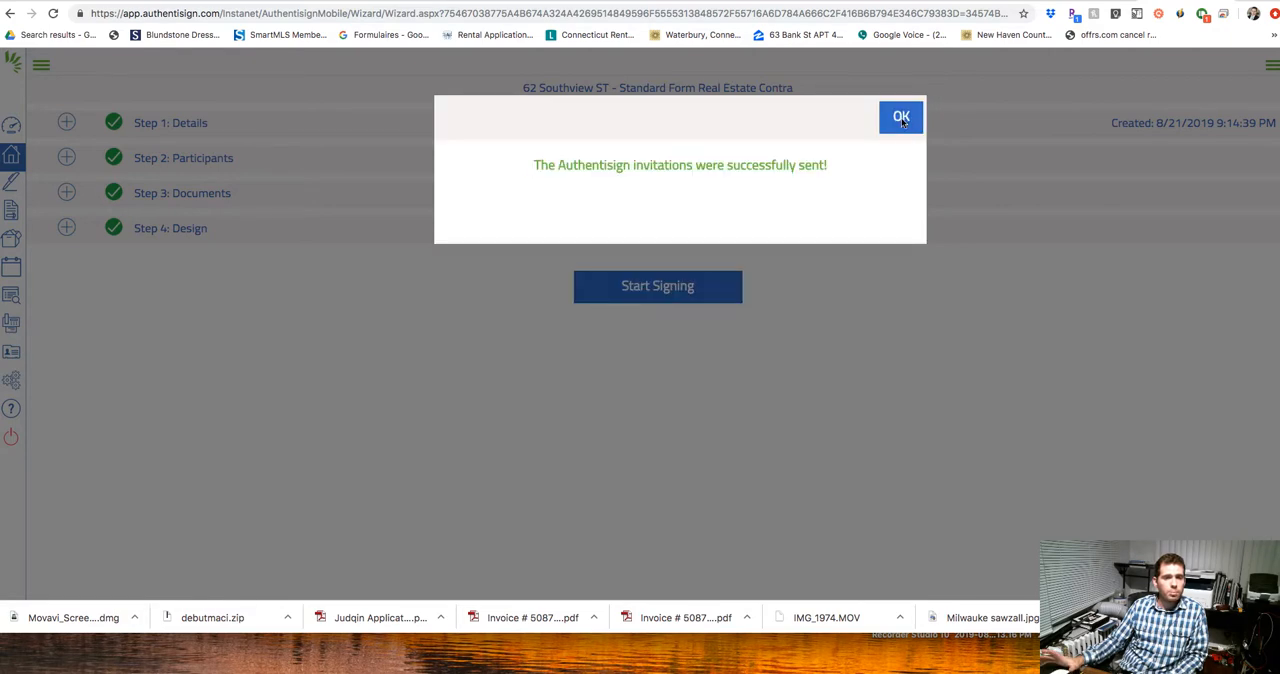
left_click(903, 121)
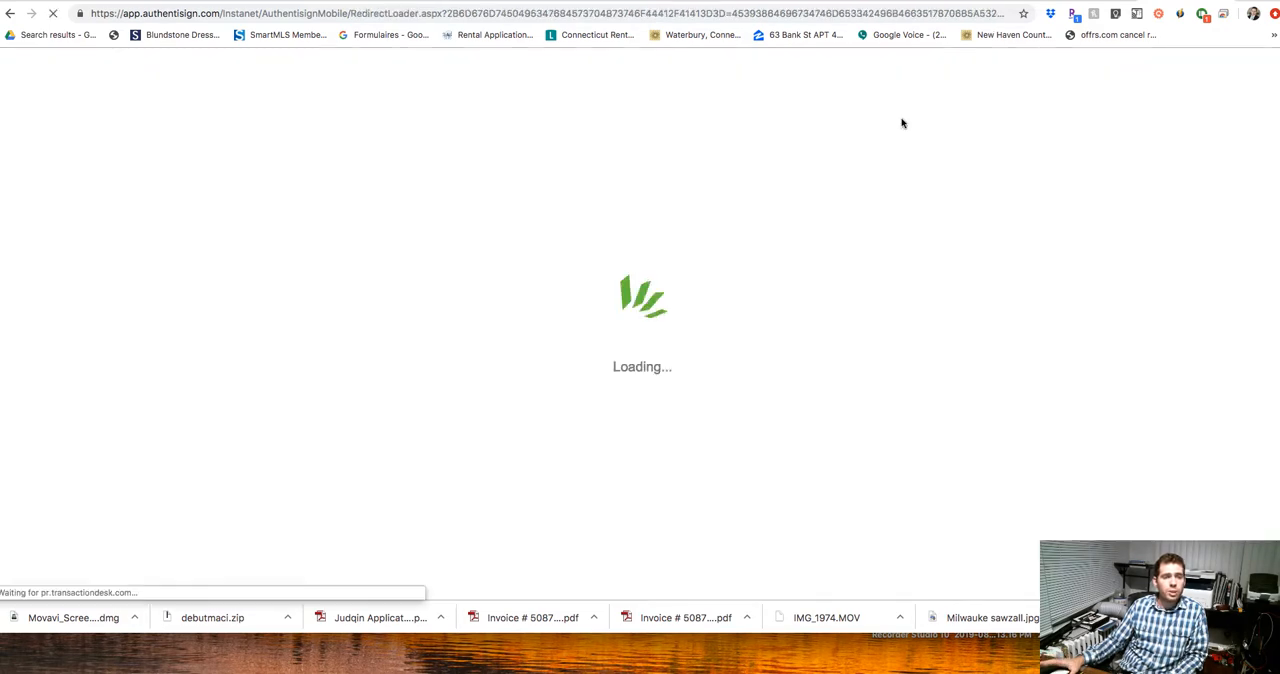